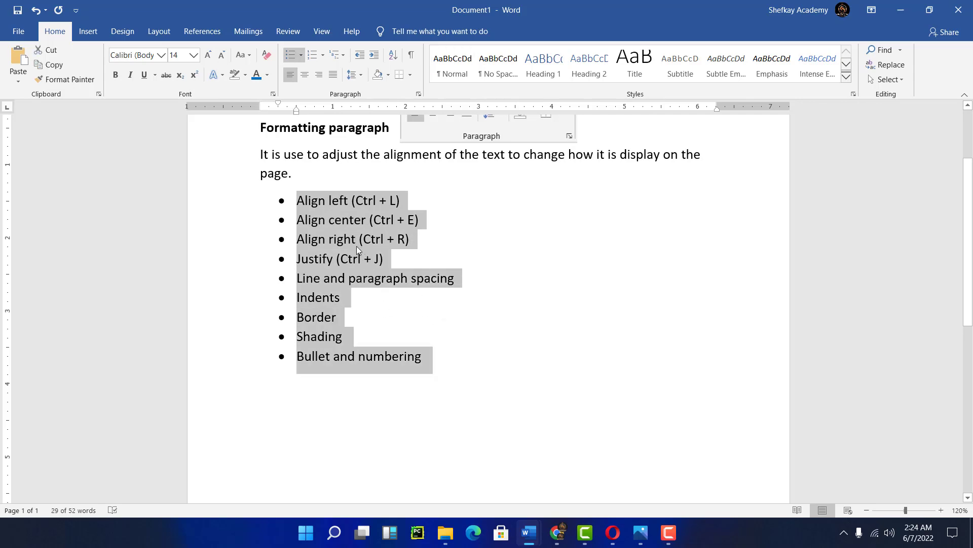
- Switch from the paragraph notes document to the Assignment document
scroll(357, 245, up, 3)
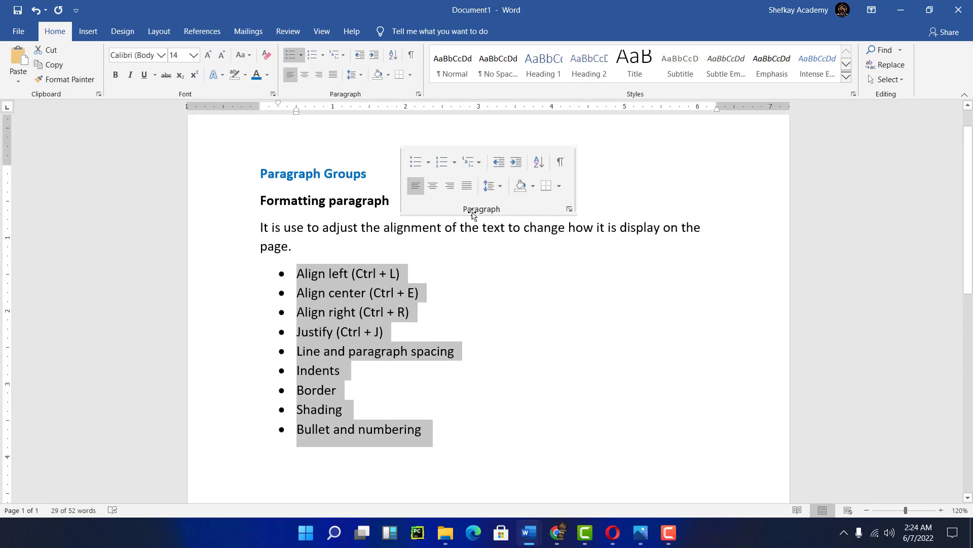
click(512, 177)
click(315, 332)
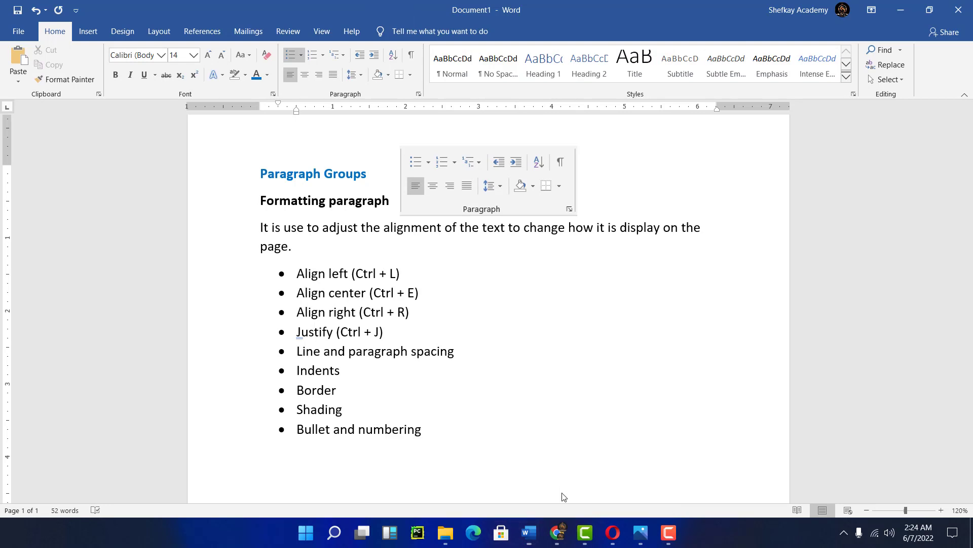
key(alt+Tab)
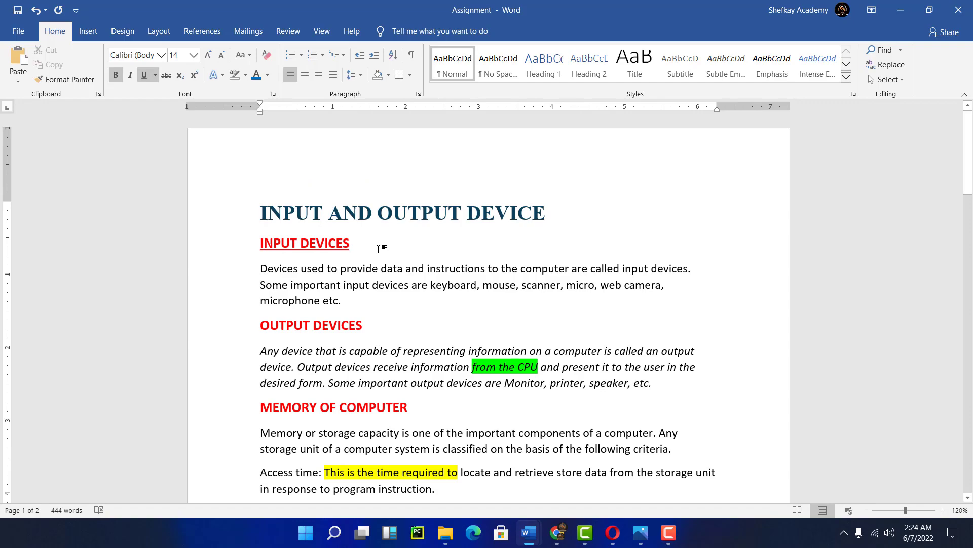
- Browse the Assignment document's headings and paragraphs
scroll(381, 248, down, 3)
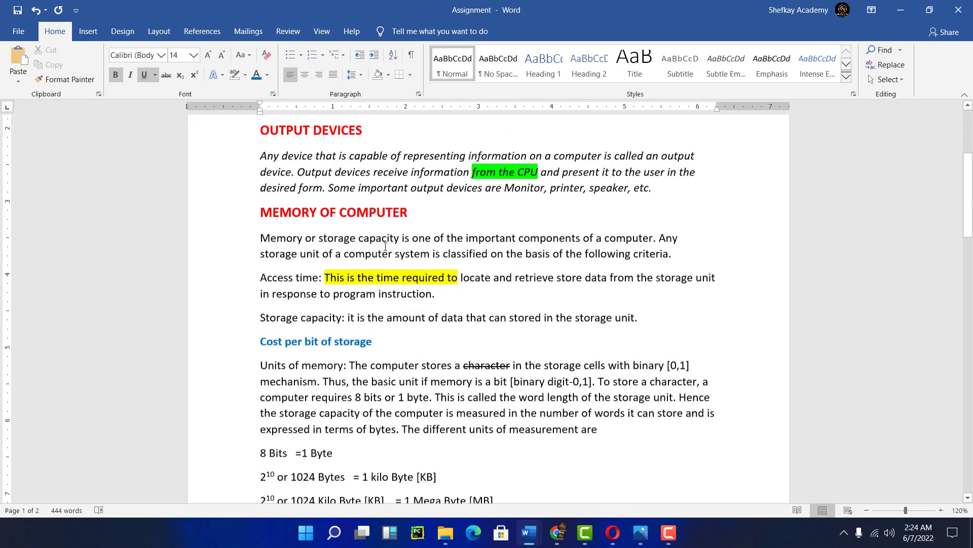
scroll(386, 246, down, 5)
scroll(385, 246, up, 4)
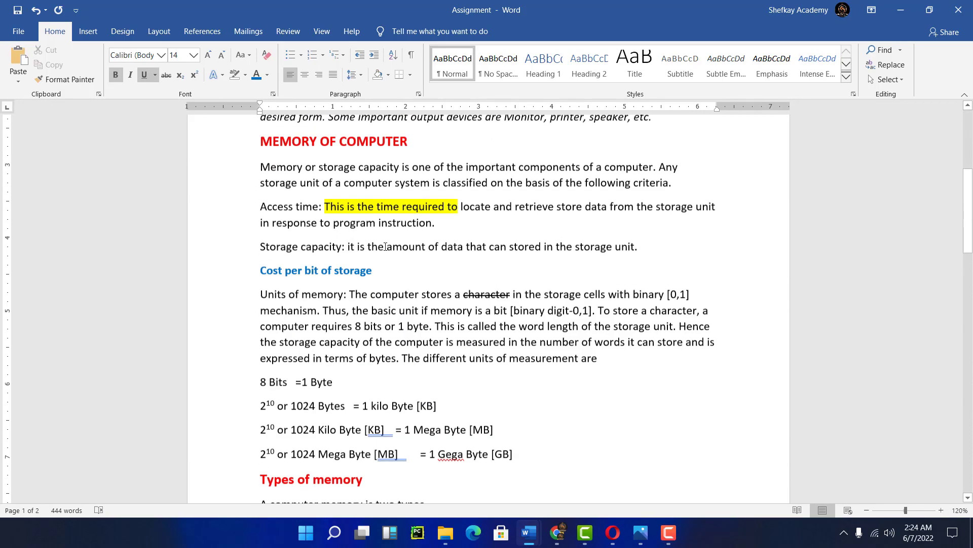
scroll(386, 246, up, 4)
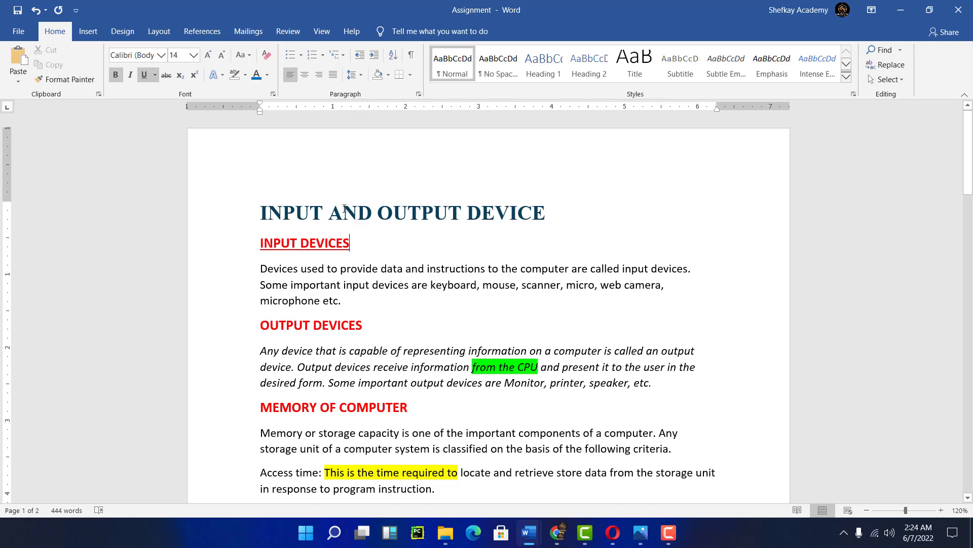
click(394, 213)
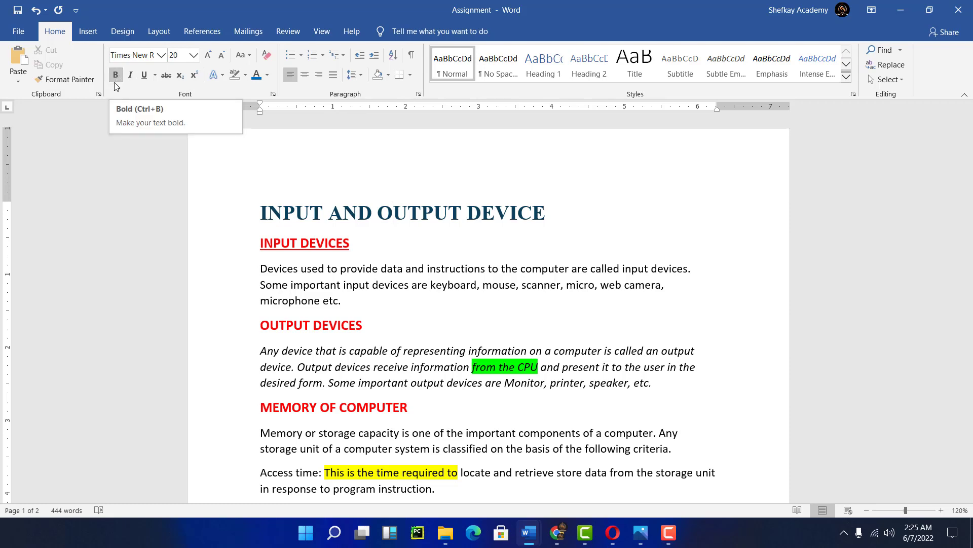
click(282, 243)
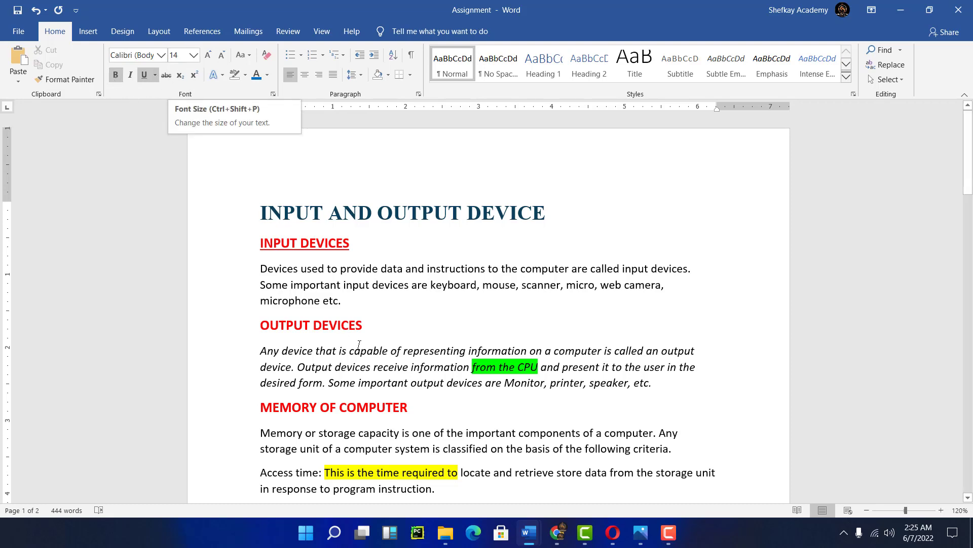
click(364, 268)
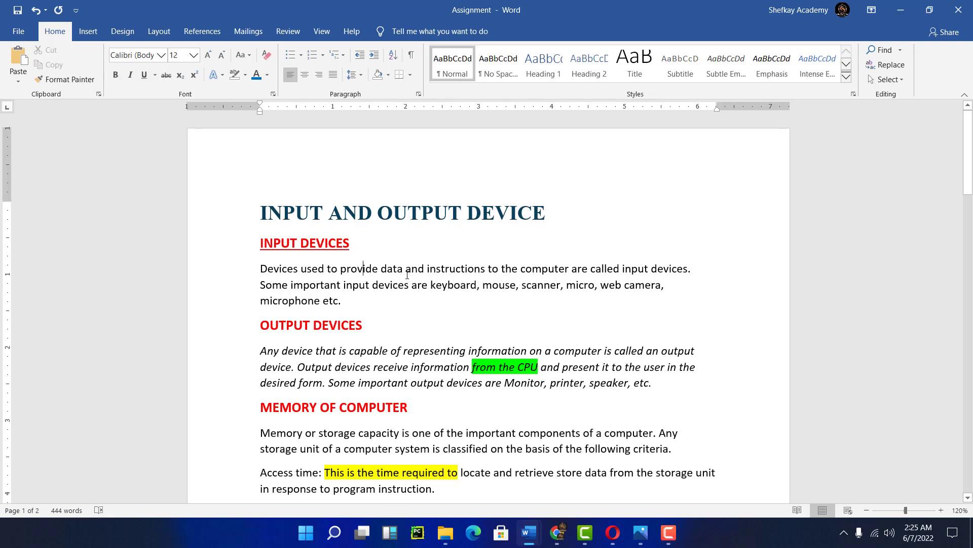
scroll(407, 276, down, 5)
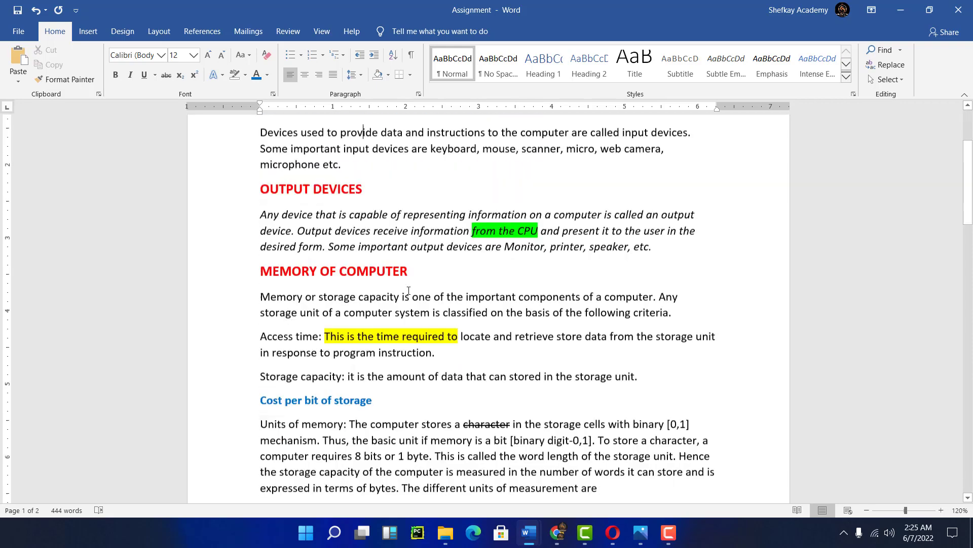
scroll(408, 290, up, 5)
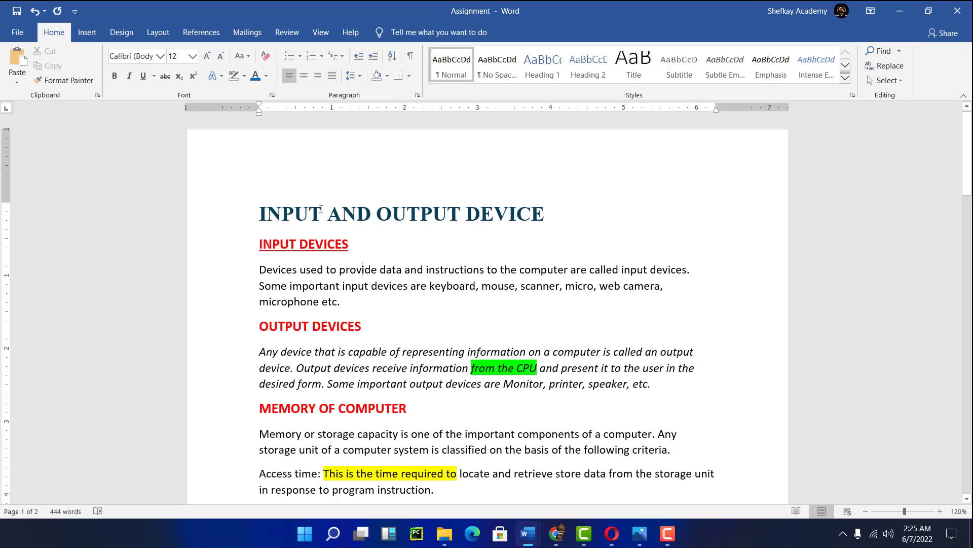
drag(258, 212, 517, 217)
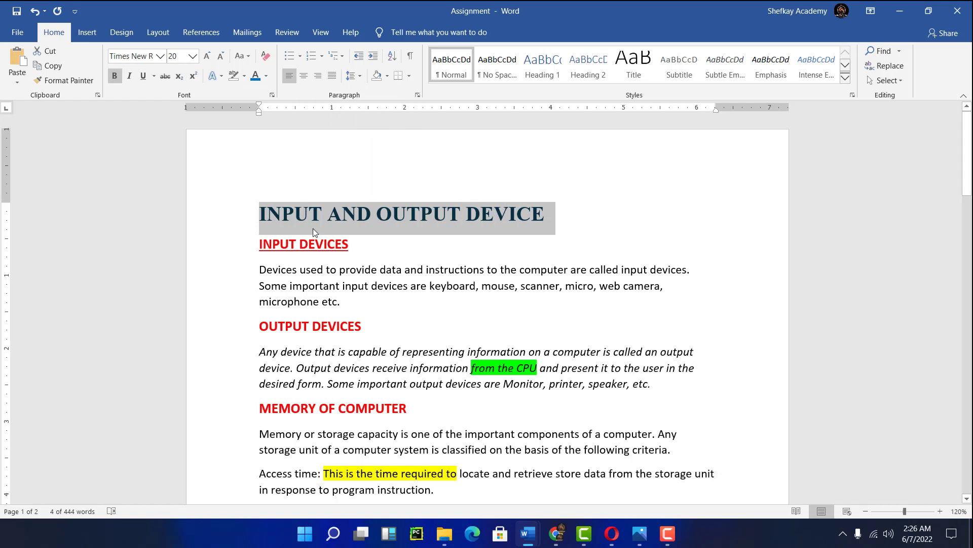
click(310, 213)
click(266, 209)
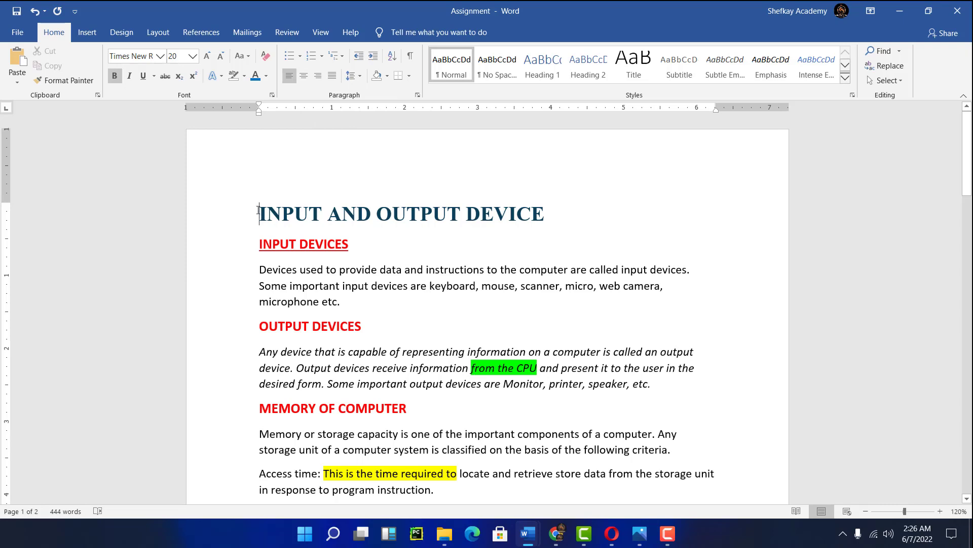
drag(257, 217, 391, 442)
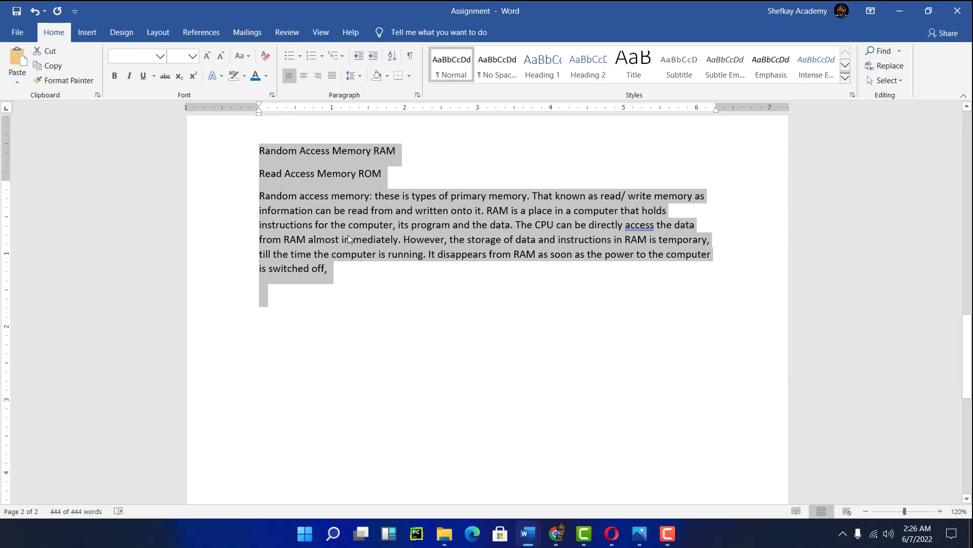
scroll(348, 235, up, 6)
scroll(351, 238, up, 10)
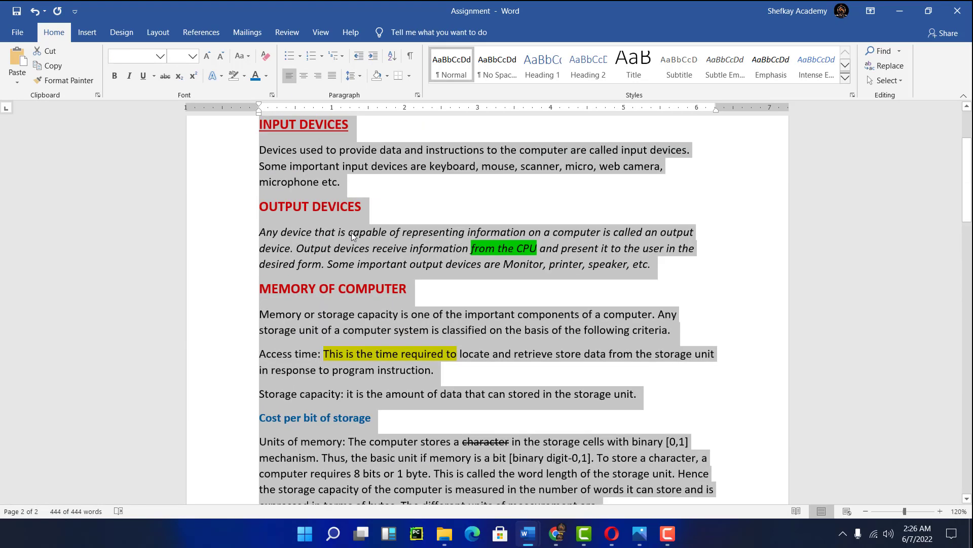
click(371, 221)
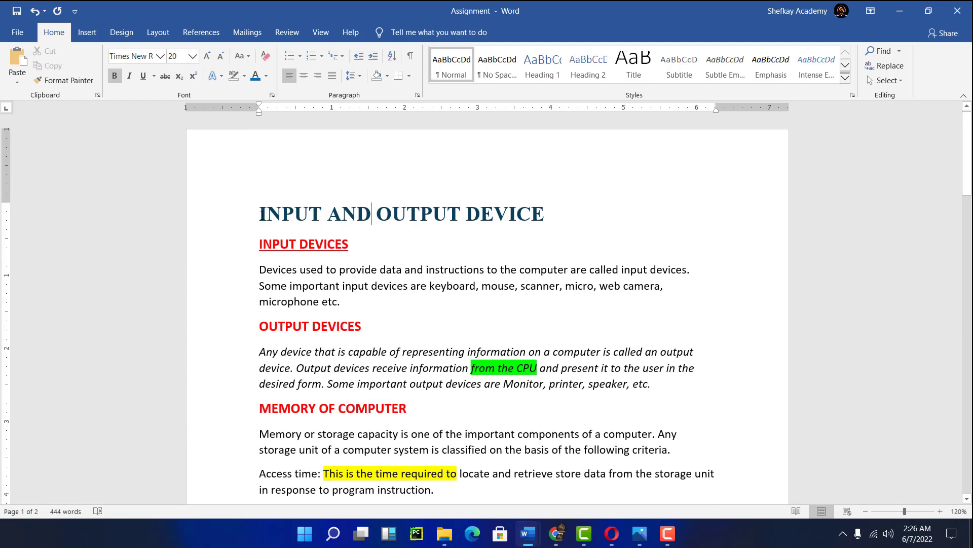
- Try center, right and left alignment on the INPUT AND OUTPUT DEVICE title, leaving it centered
drag(261, 213, 517, 211)
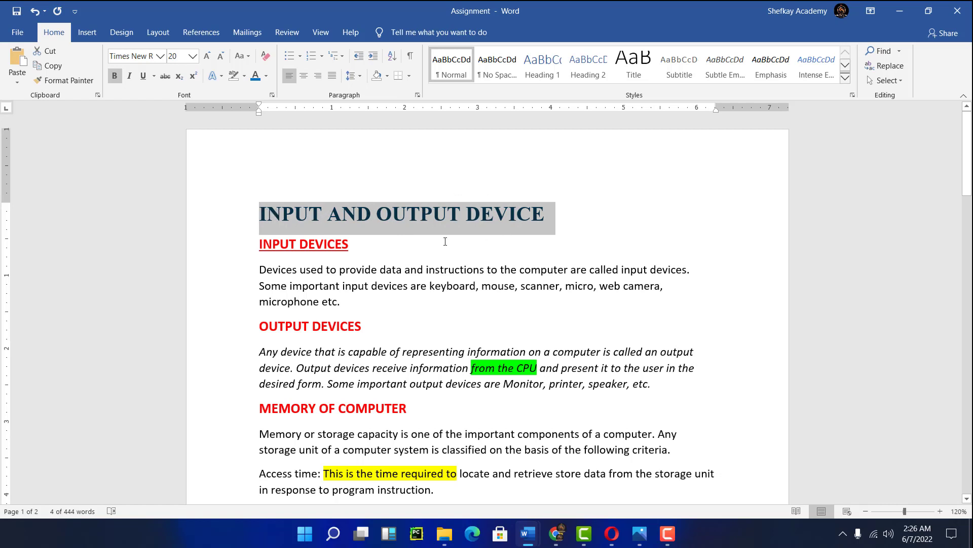
click(307, 79)
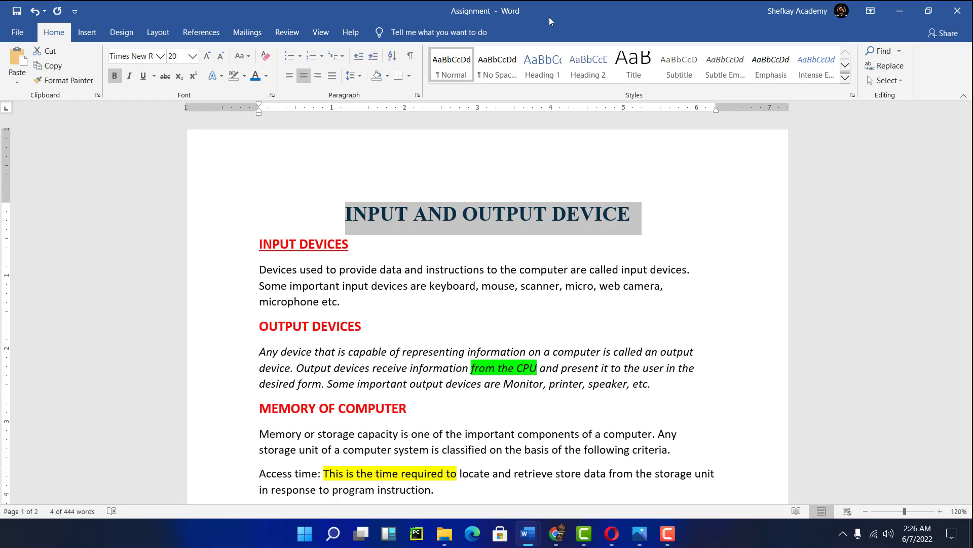
click(321, 78)
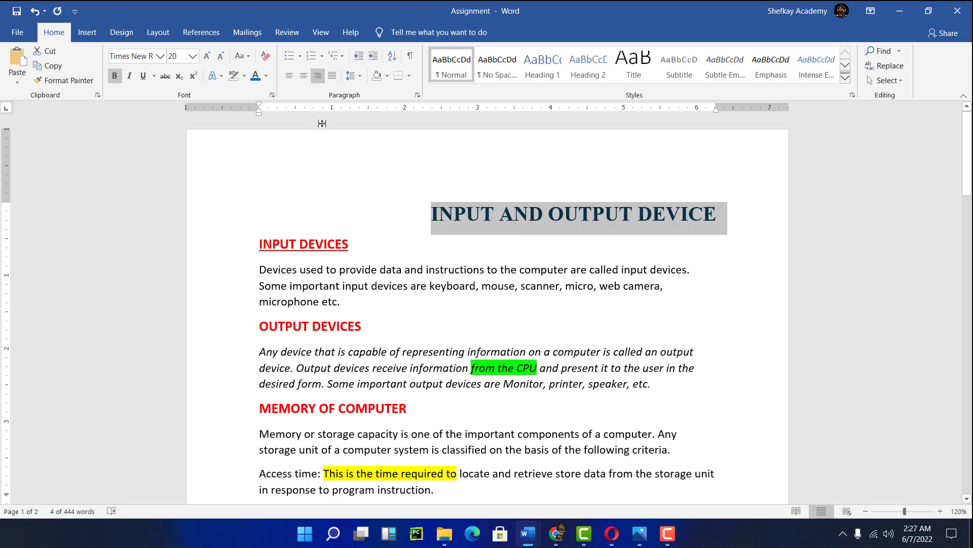
click(566, 214)
click(566, 214)
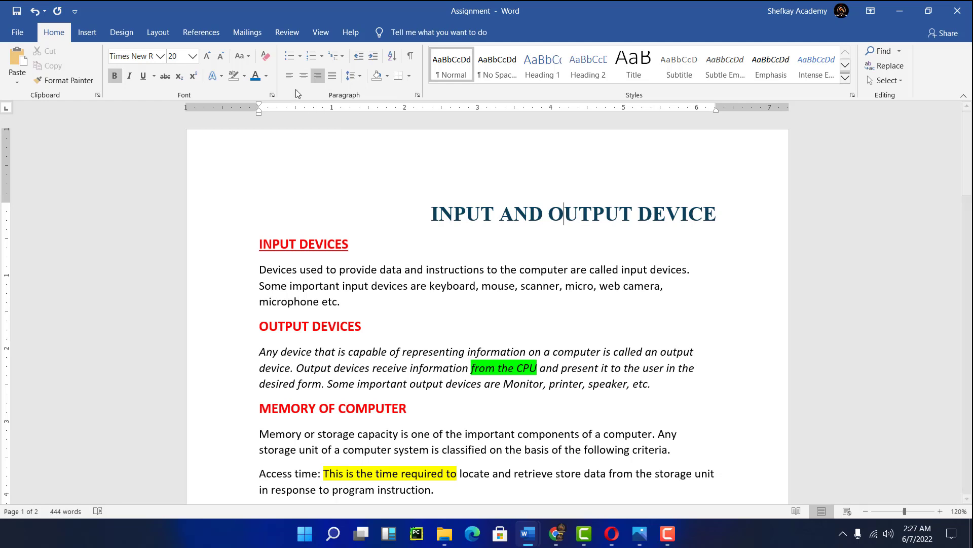
click(290, 76)
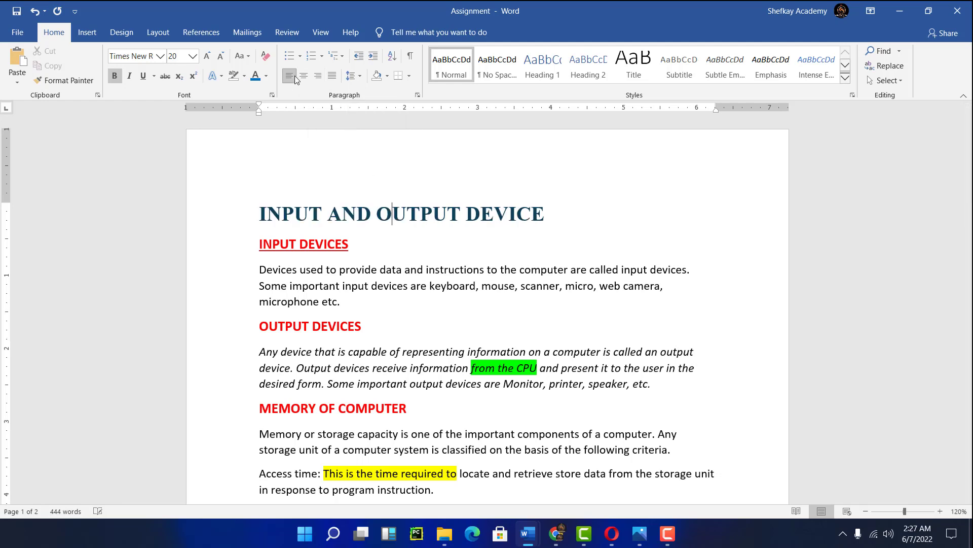
click(304, 76)
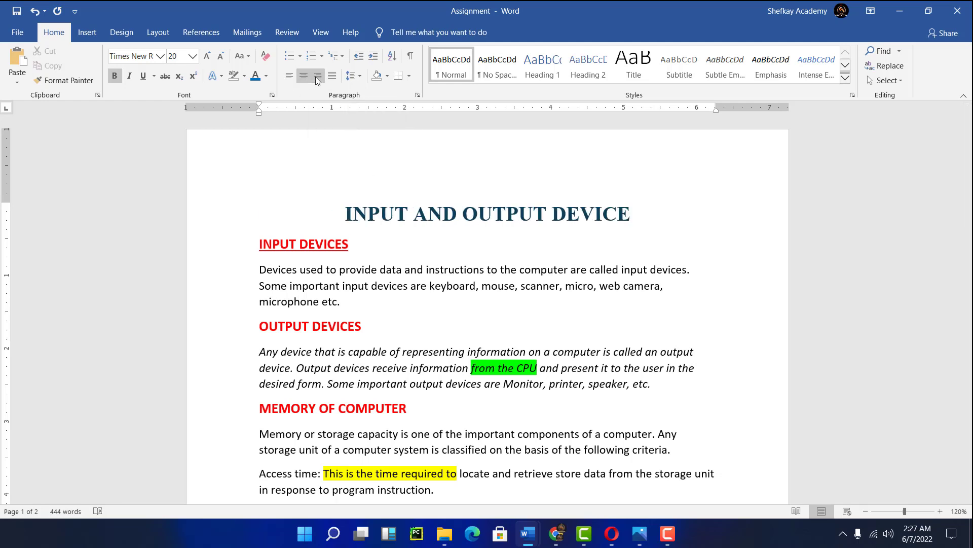
click(318, 76)
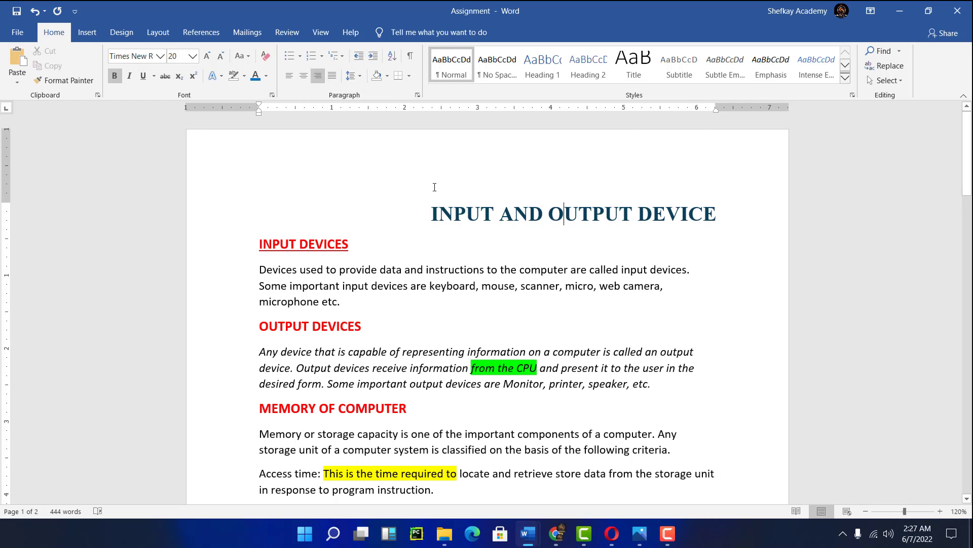
click(304, 76)
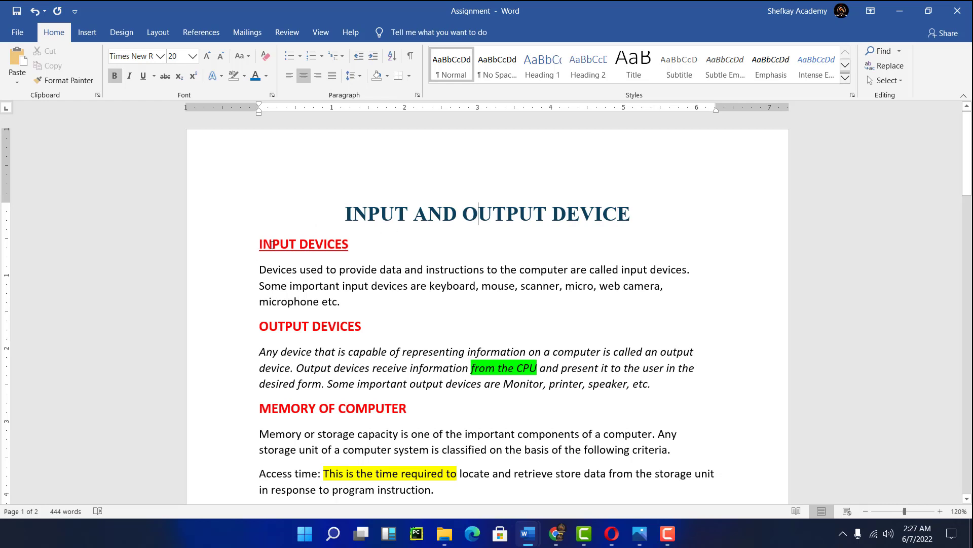
- Center the MEMORY OF COMPUTER heading
scroll(332, 251, down, 3)
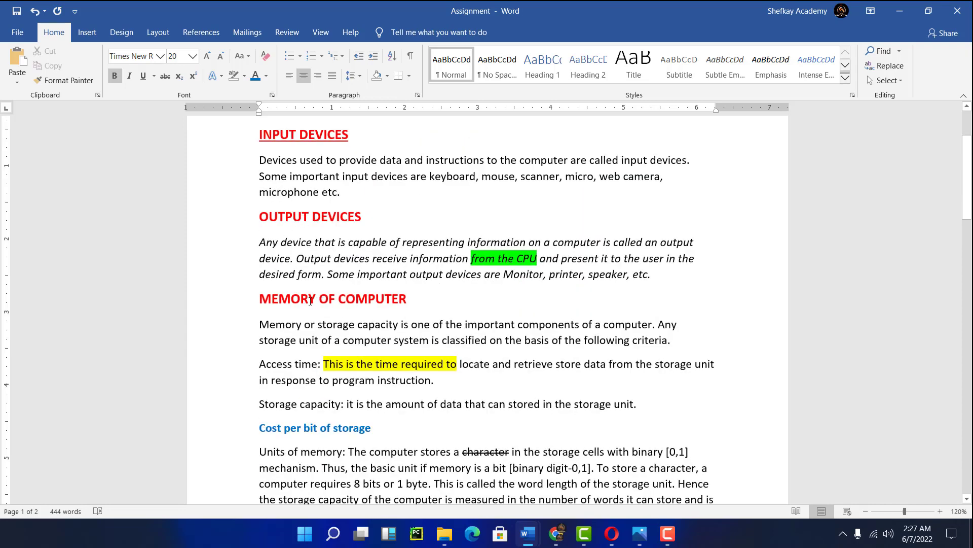
click(281, 300)
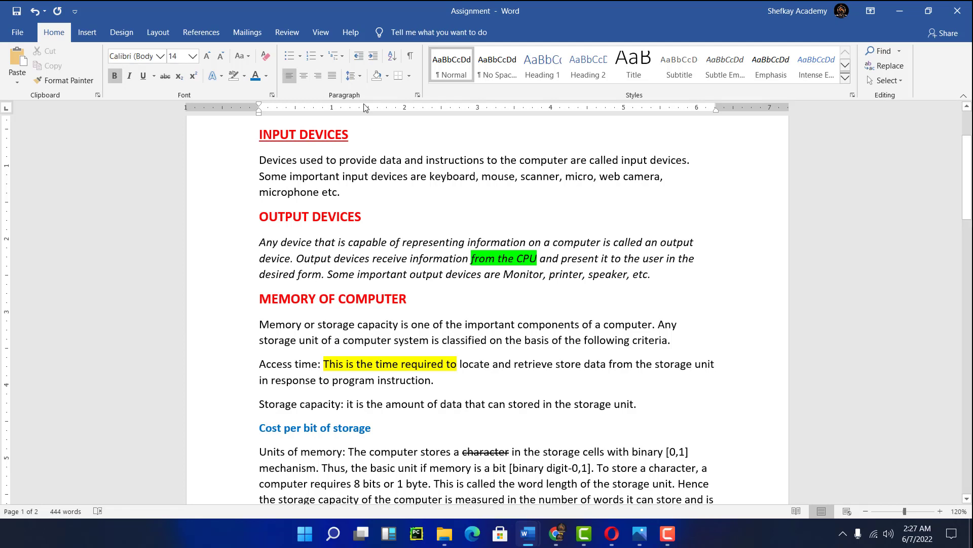
click(304, 76)
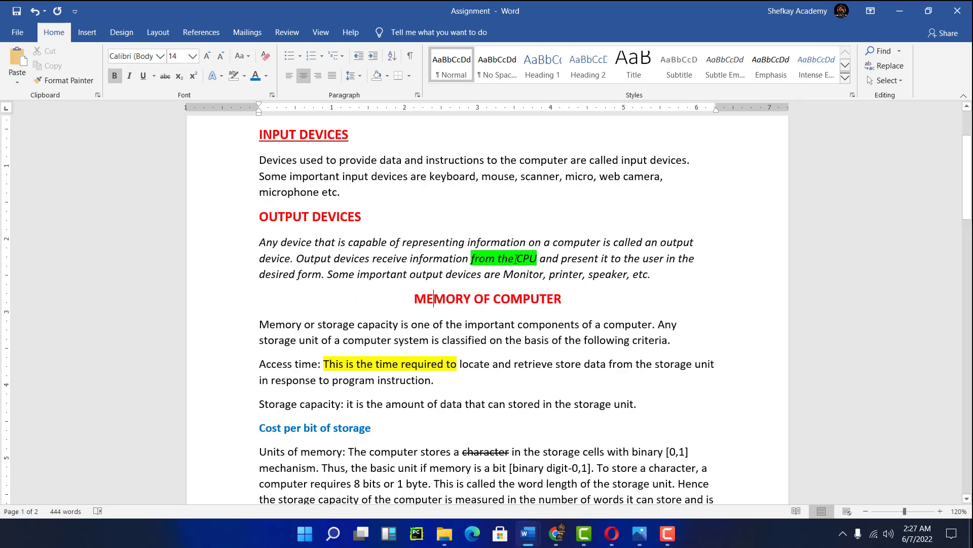
- Try justify, center and left alignment on the paragraph under INPUT DEVICES, ending left-aligned
scroll(589, 305, up, 3)
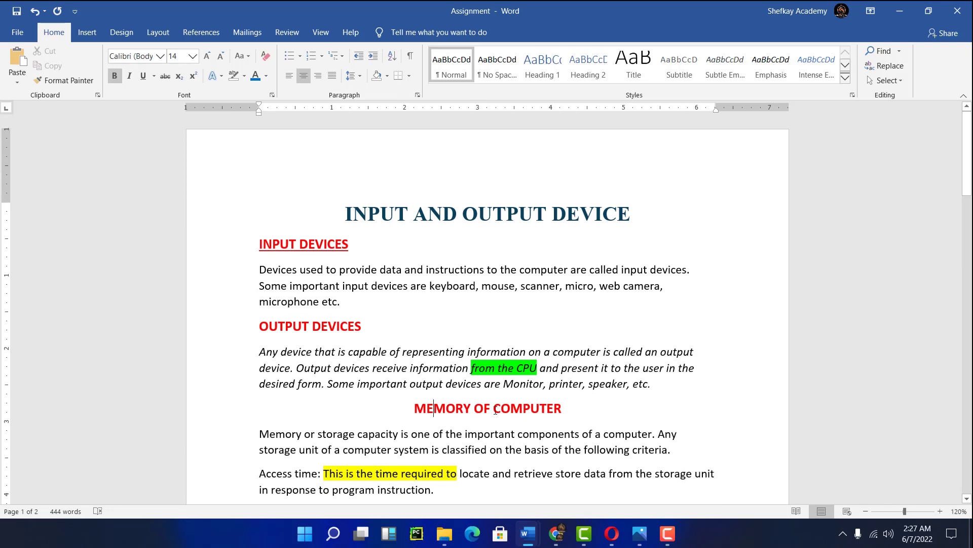
scroll(478, 366, down, 3)
scroll(477, 366, down, 2)
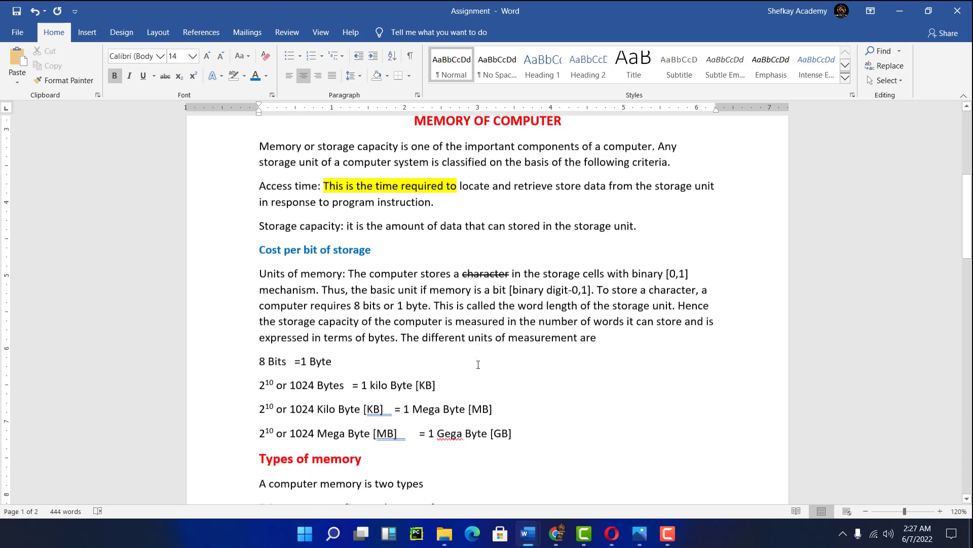
scroll(423, 263, down, 1)
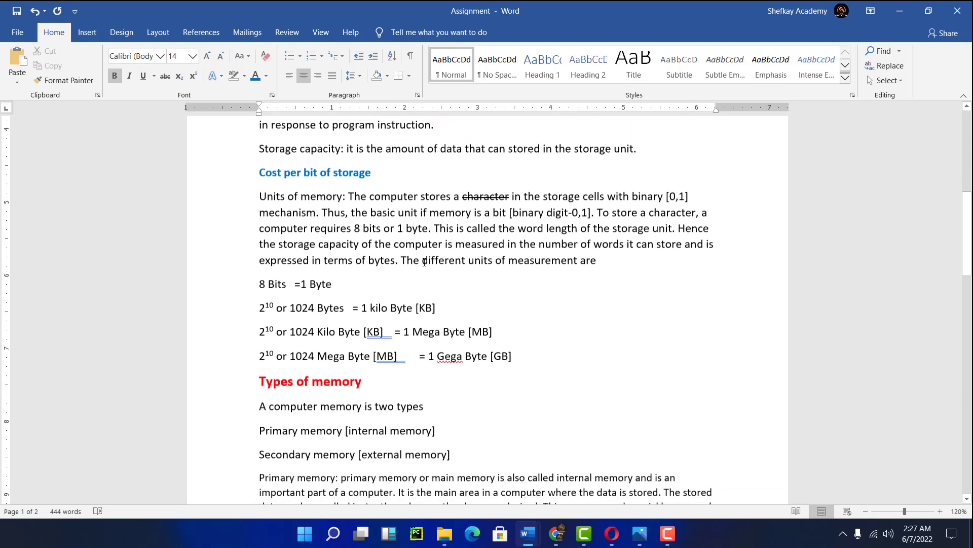
scroll(410, 216, up, 2)
scroll(410, 217, up, 3)
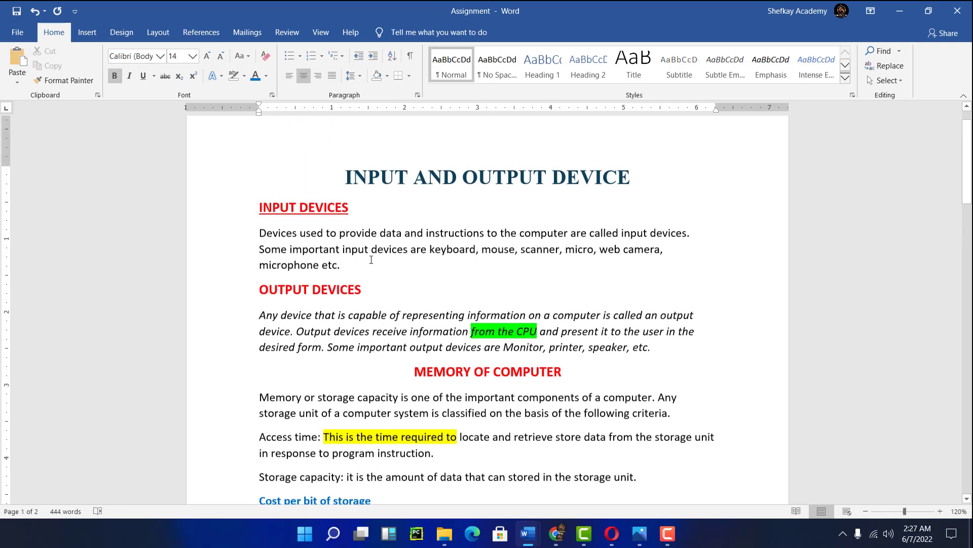
drag(257, 232, 589, 265)
drag(650, 264, 650, 264)
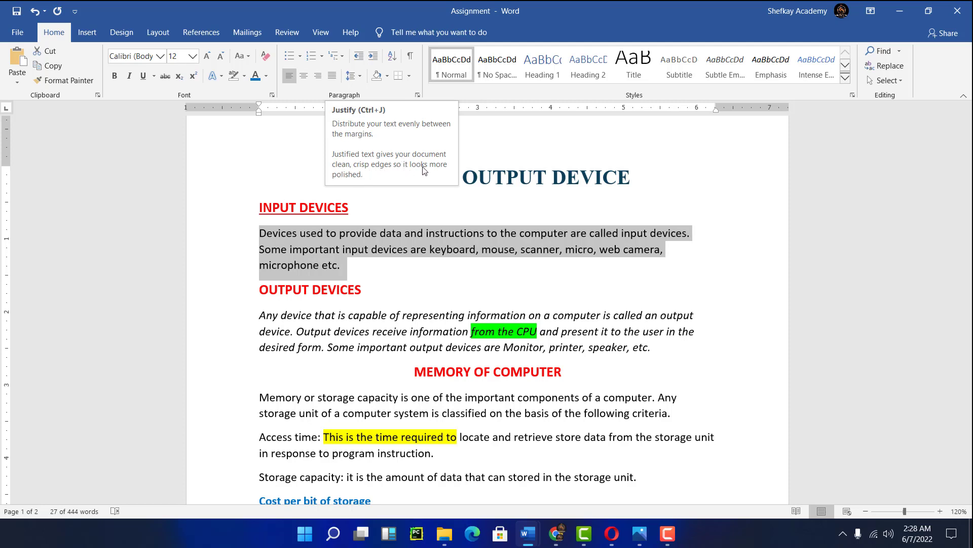
click(332, 76)
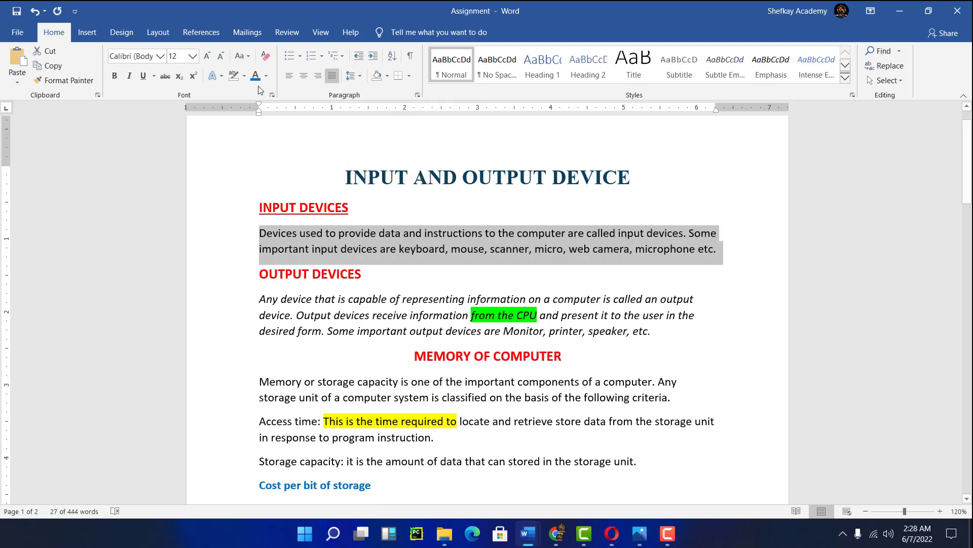
click(303, 77)
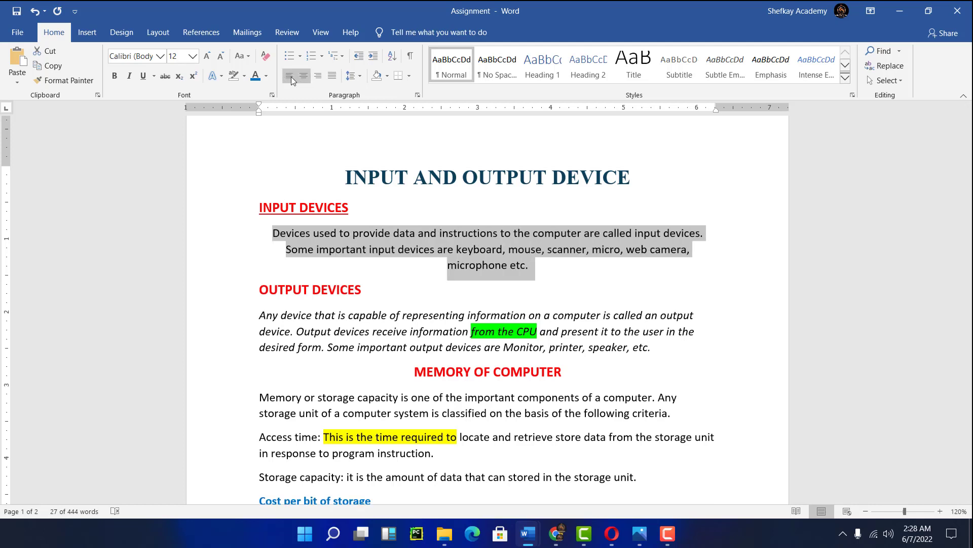
click(289, 76)
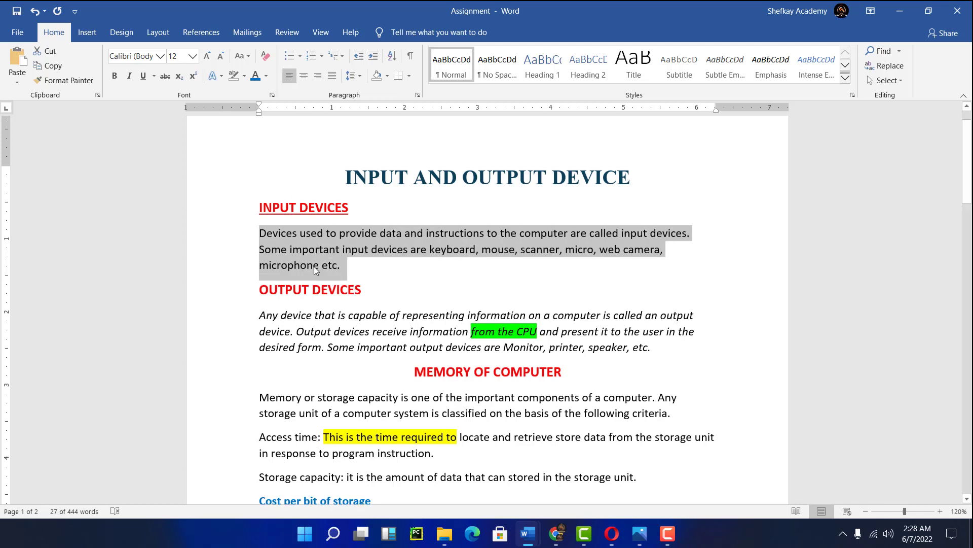
- Justify the paragraphs under INPUT DEVICES and OUTPUT DEVICES
click(332, 76)
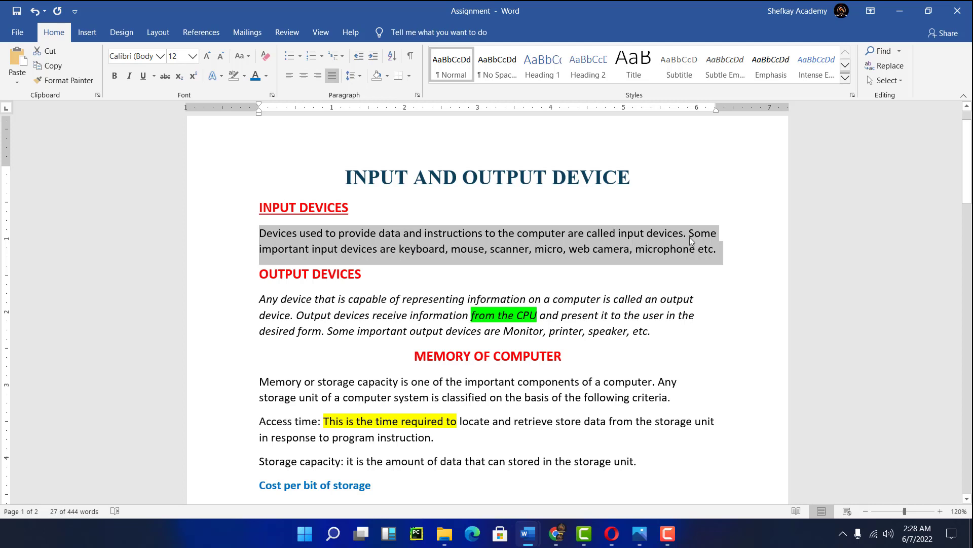
click(361, 319)
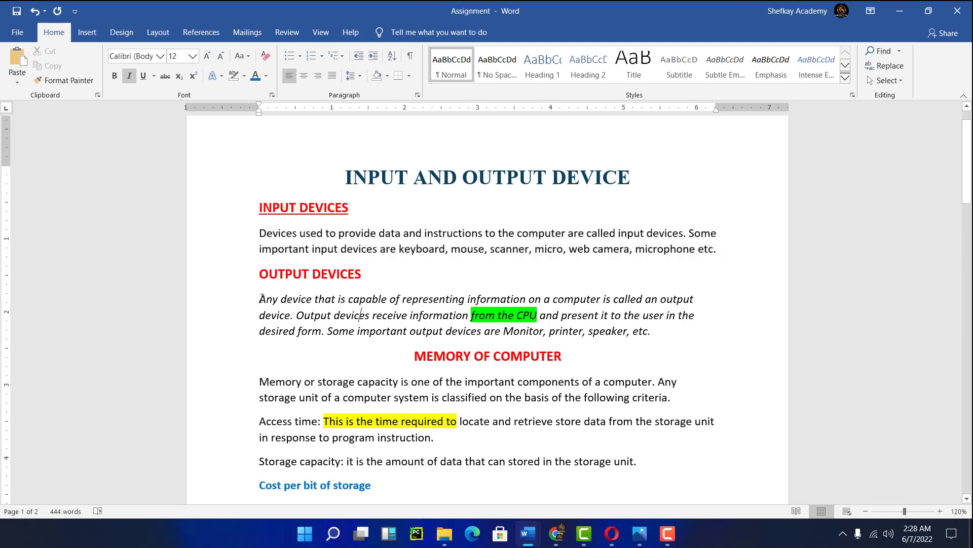
drag(260, 299, 688, 331)
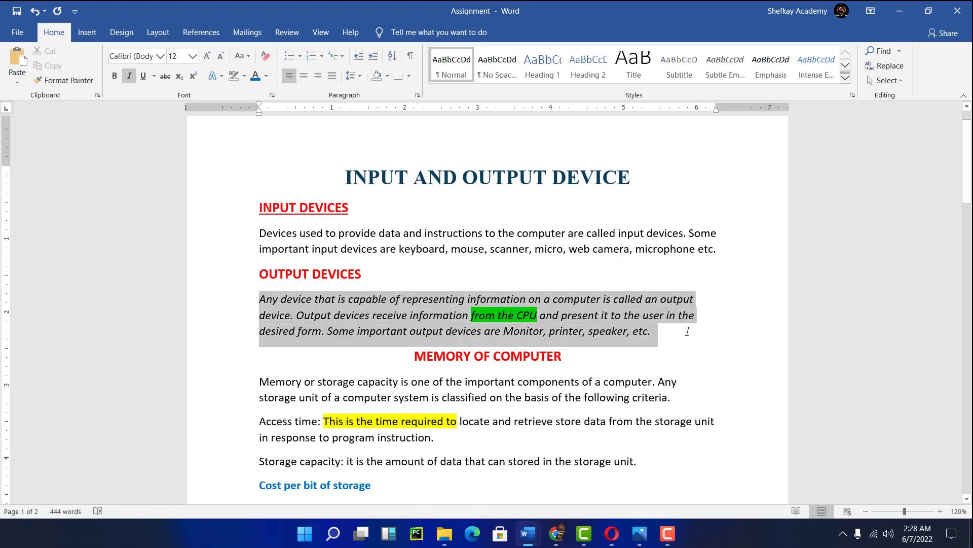
click(332, 76)
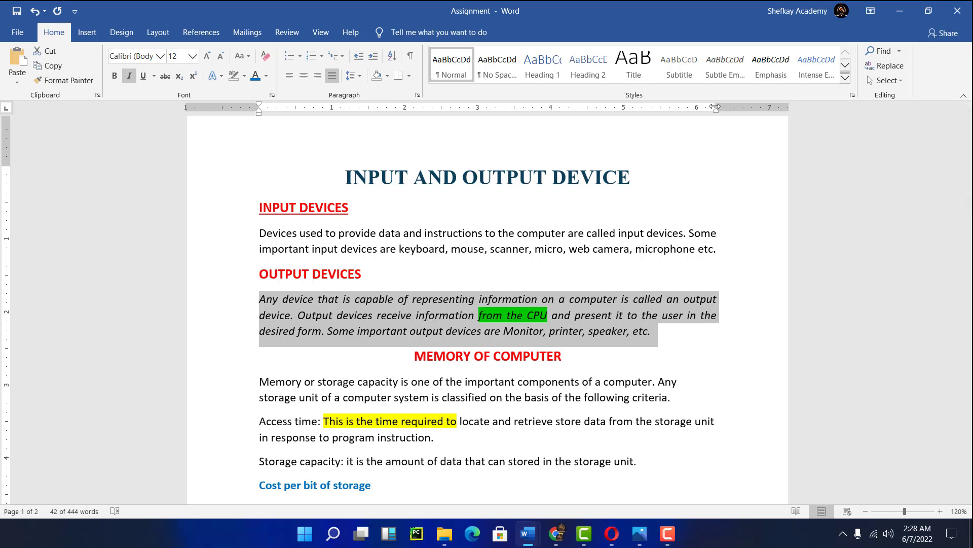
drag(715, 108, 715, 107)
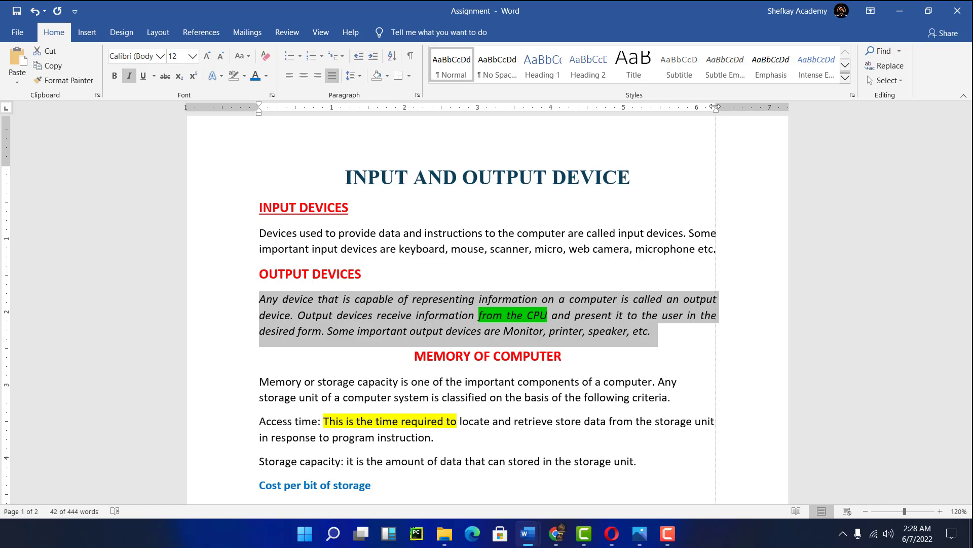
- Justify the Units of memory paragraph under Cost per bit of storage
scroll(680, 205, down, 5)
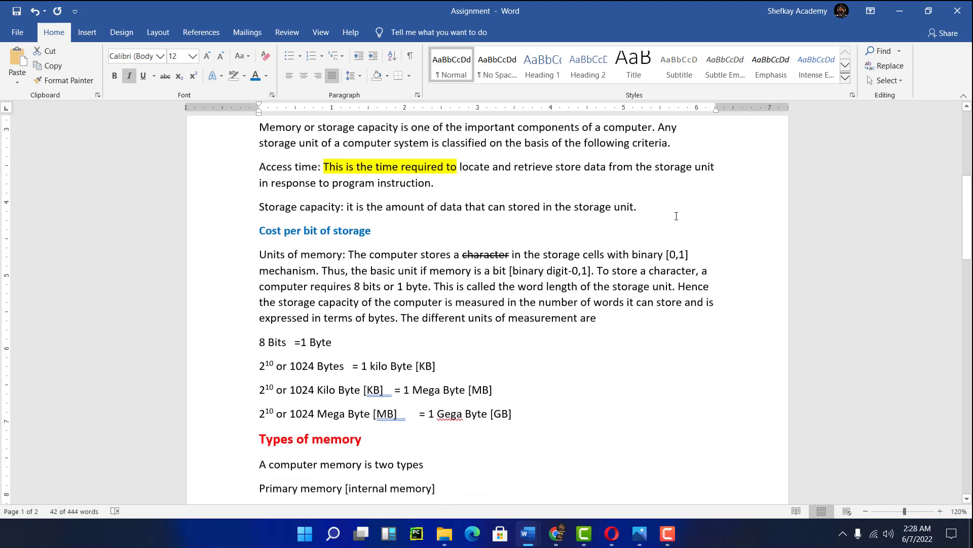
drag(716, 105, 716, 105)
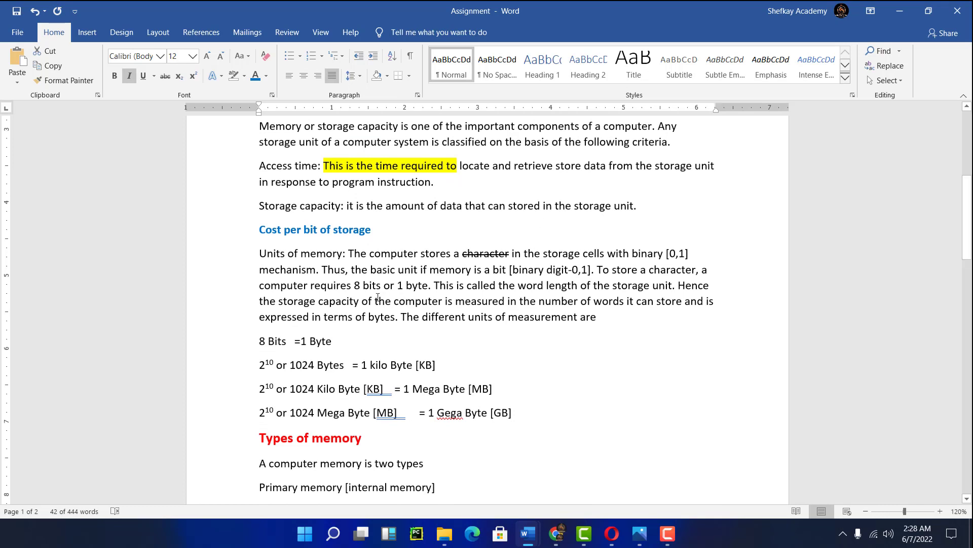
drag(260, 253, 725, 320)
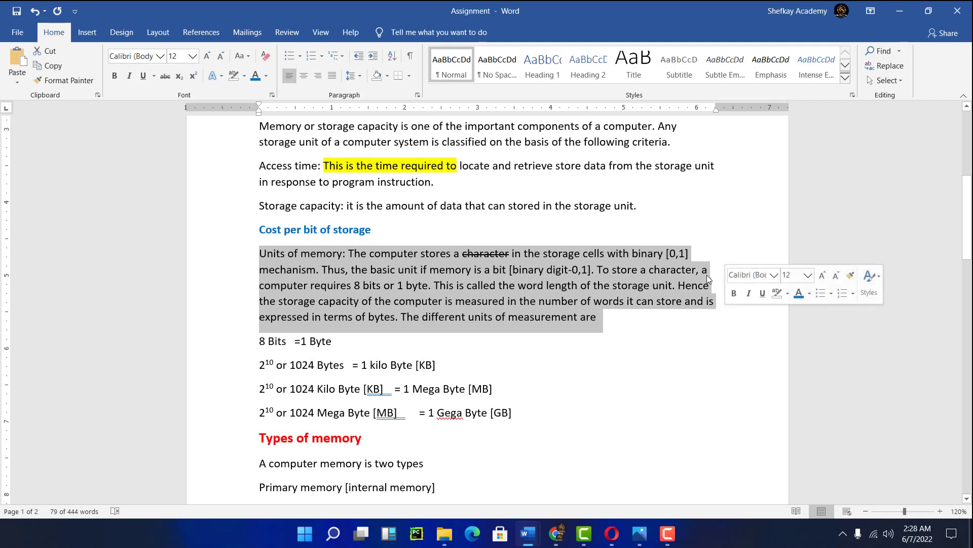
drag(721, 104, 719, 106)
click(332, 77)
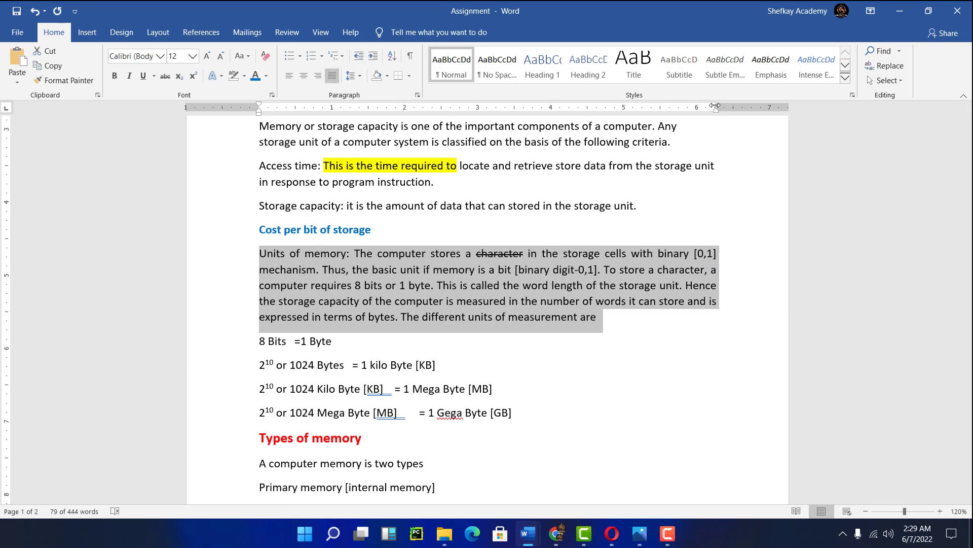
drag(717, 105, 716, 105)
drag(716, 105, 716, 105)
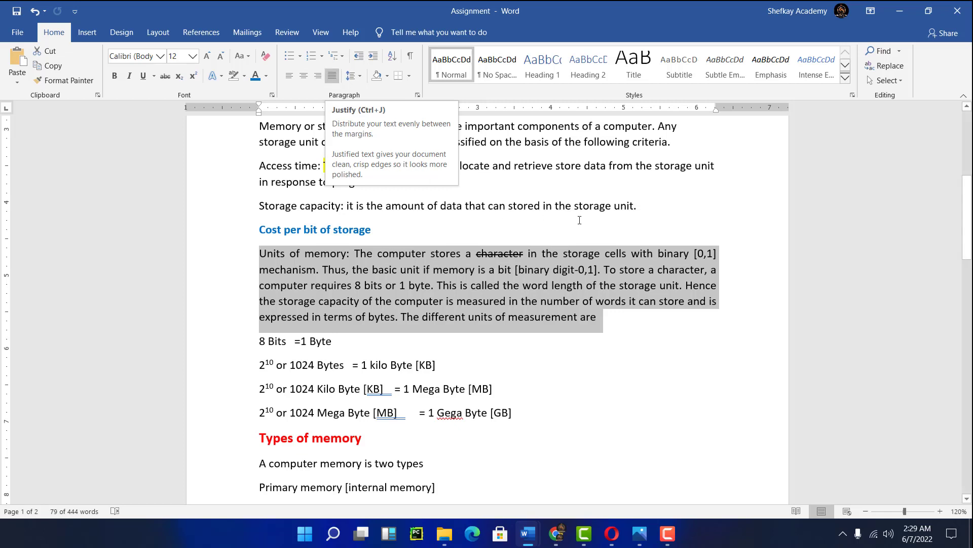
- Switch the Units of memory paragraph between centered and justified alignment twice, ending justified
scroll(429, 177, up, 3)
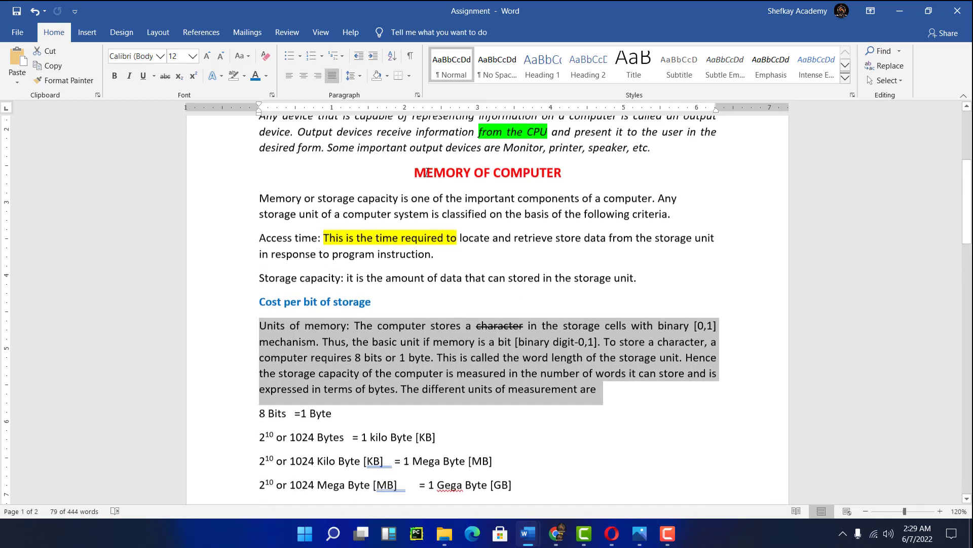
click(307, 78)
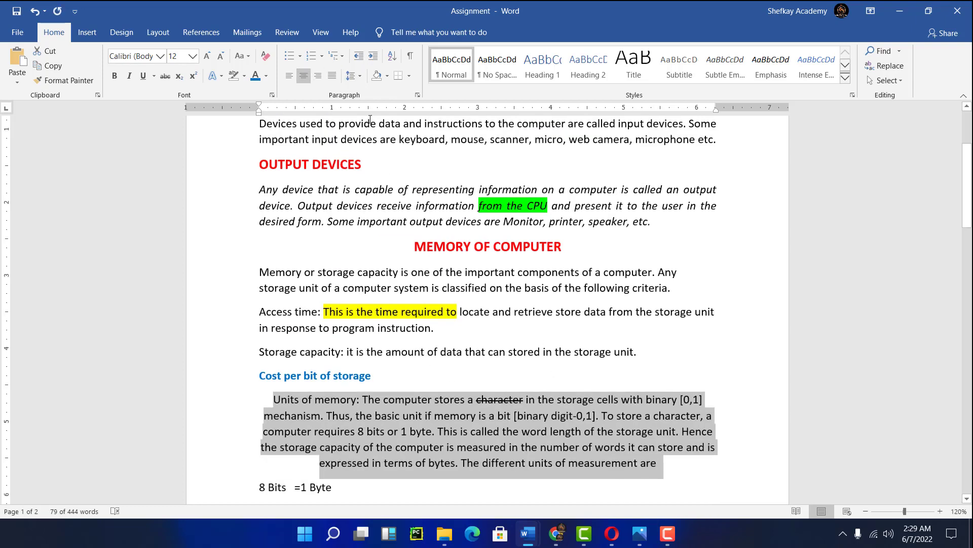
click(332, 76)
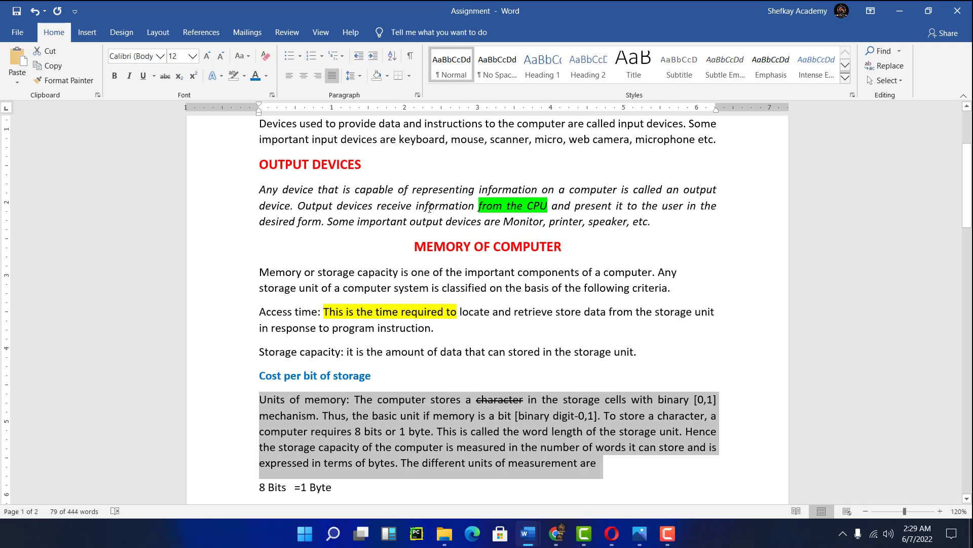
scroll(525, 251, down, 3)
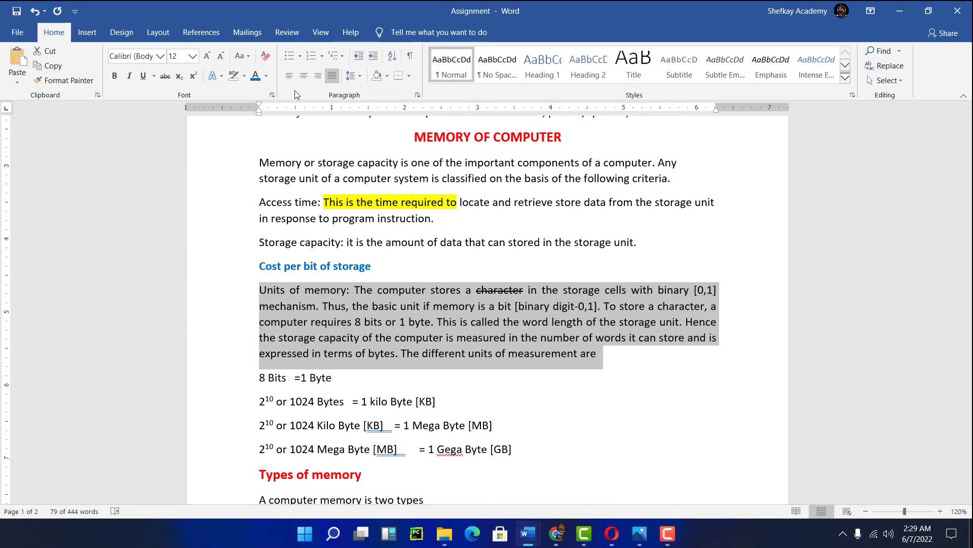
click(302, 77)
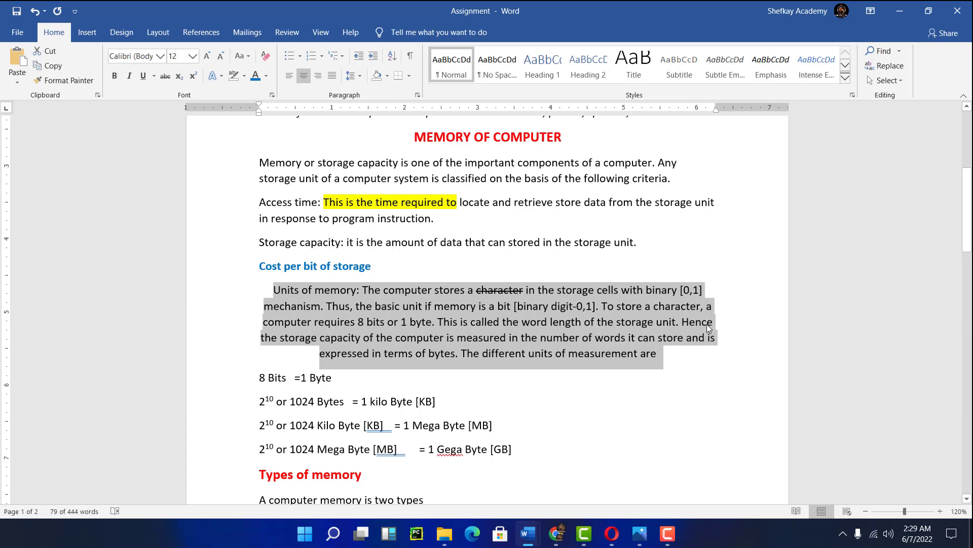
click(332, 76)
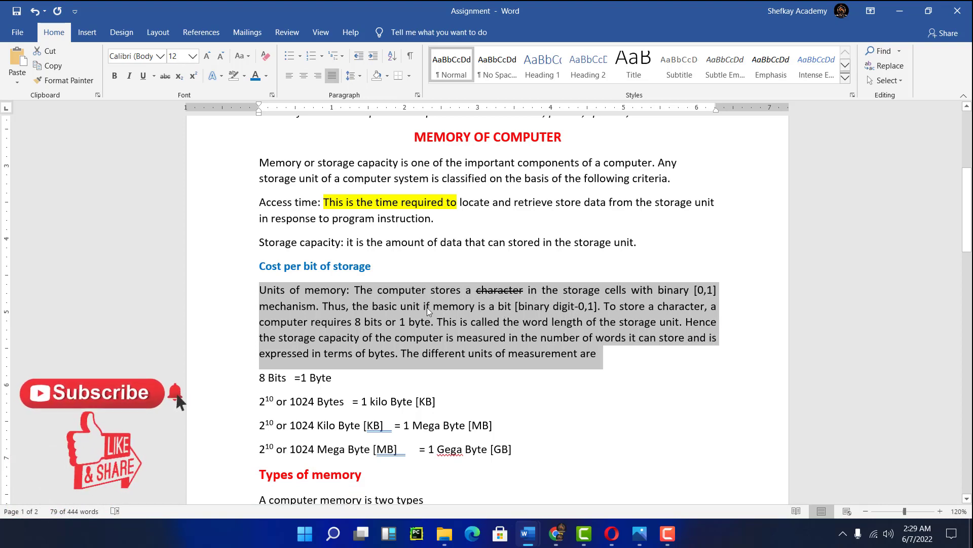
scroll(461, 298, down, 3)
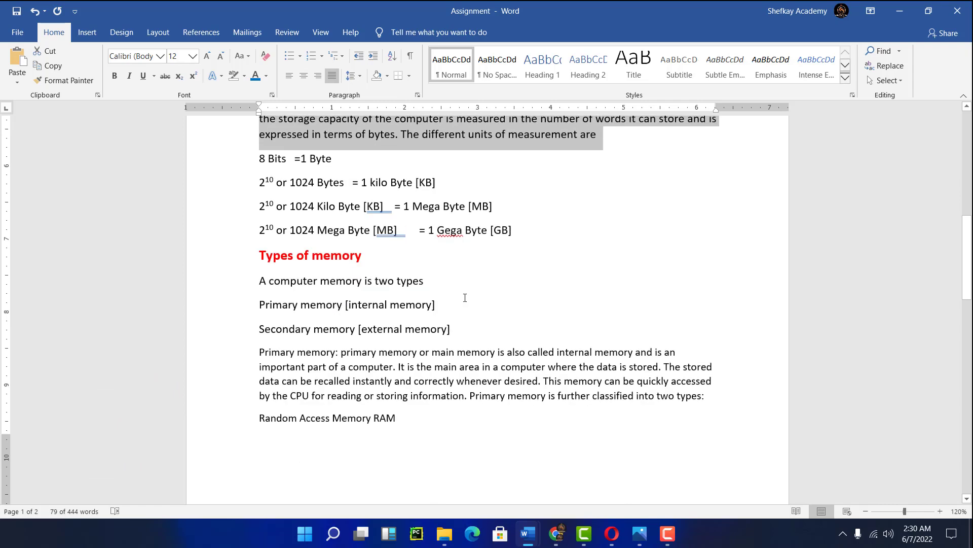
scroll(463, 297, up, 10)
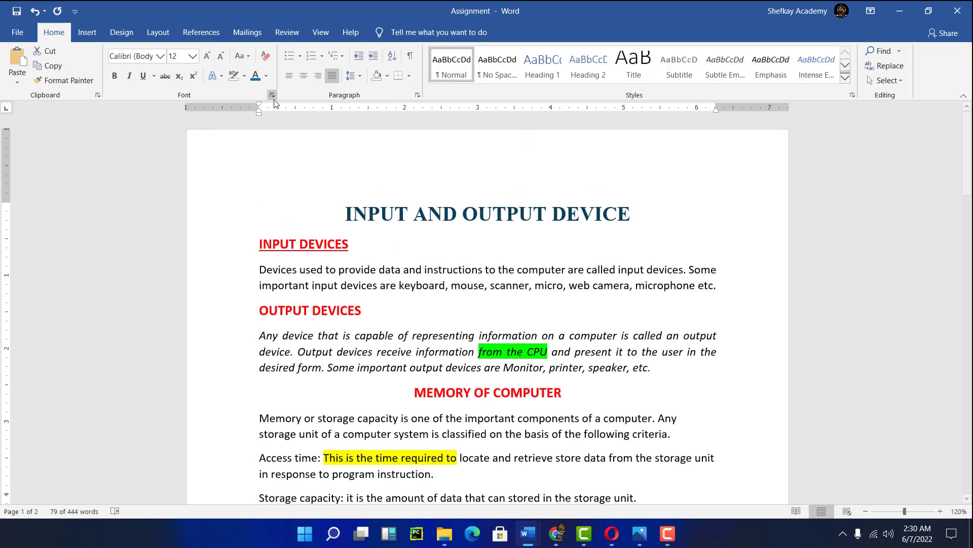
scroll(456, 278, down, 5)
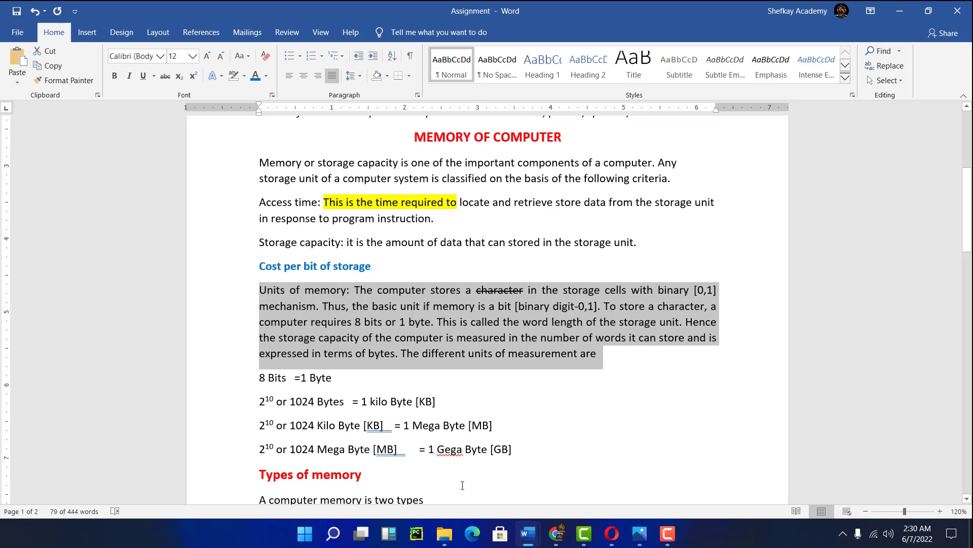
- Increase the indent of the four unit-conversion lines twice, then decrease it twice back to the margin
scroll(462, 482, down, 3)
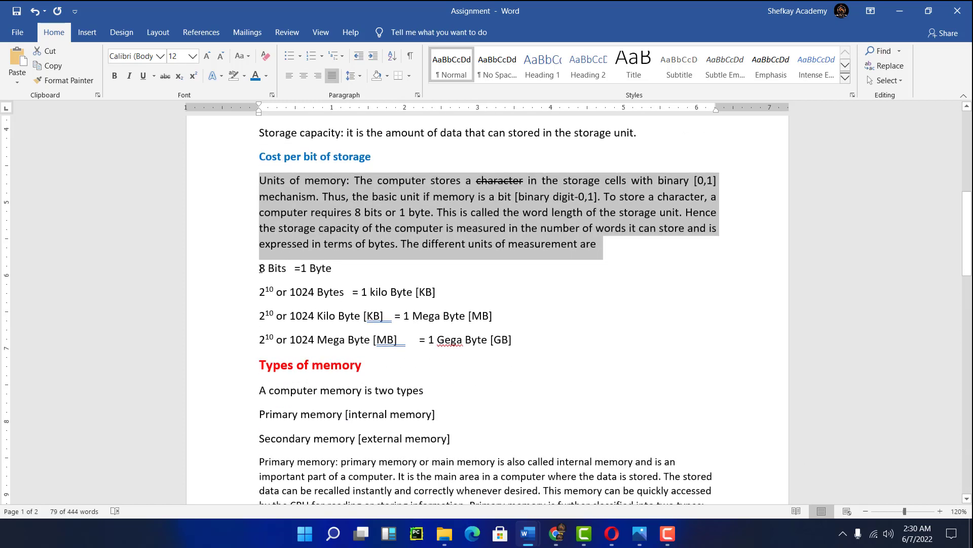
drag(262, 267, 492, 344)
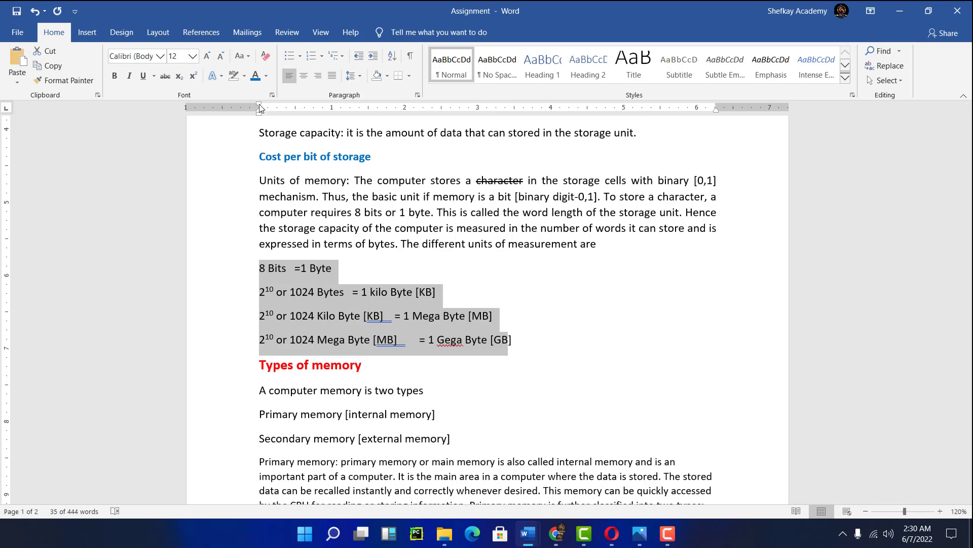
drag(260, 108, 260, 109)
click(373, 57)
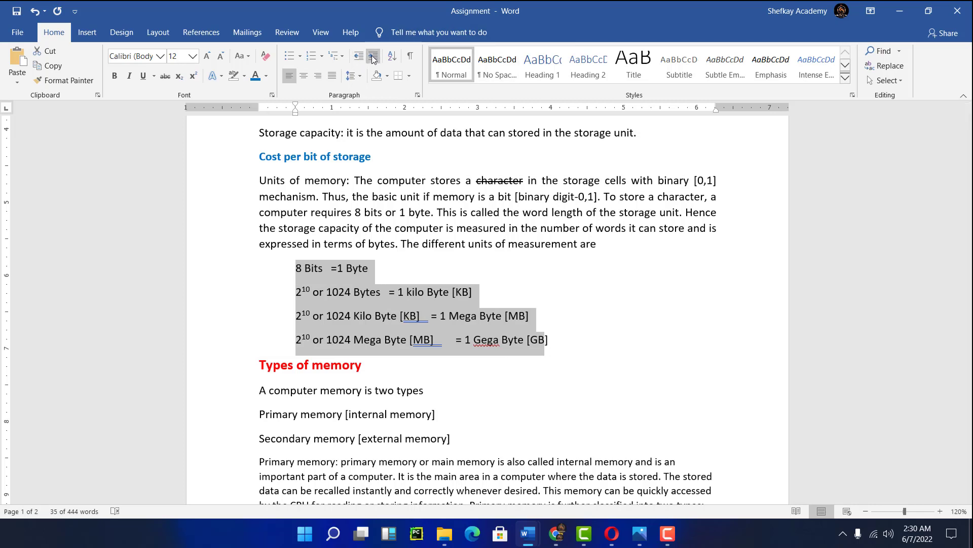
click(373, 57)
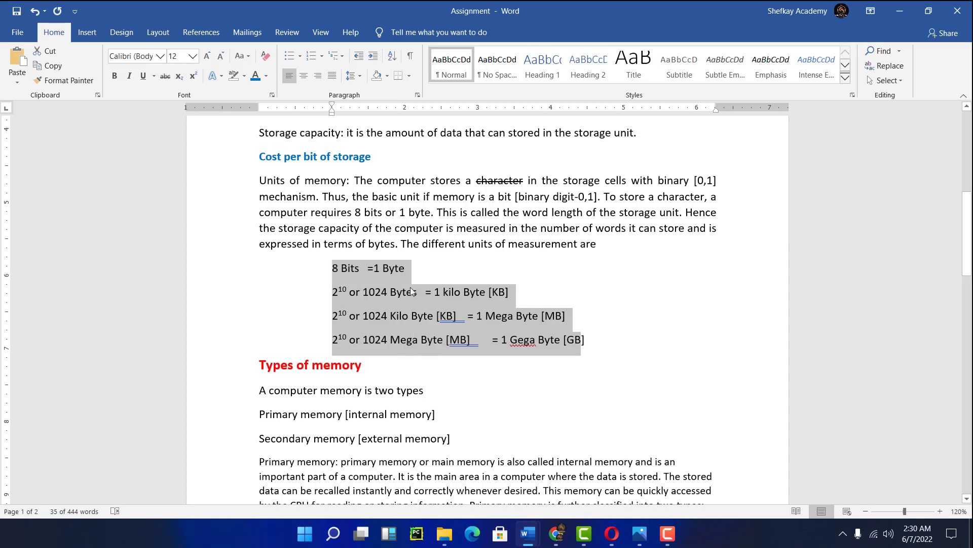
click(360, 61)
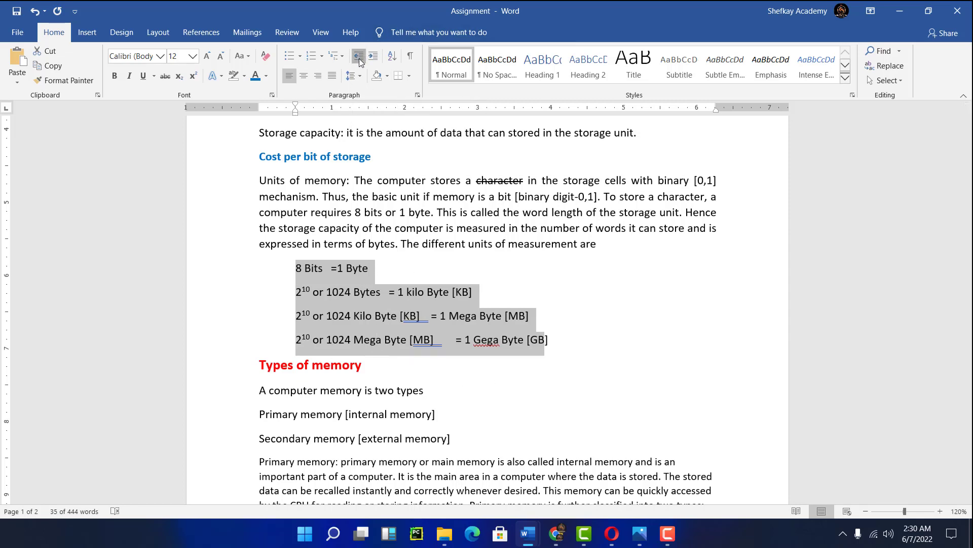
click(360, 61)
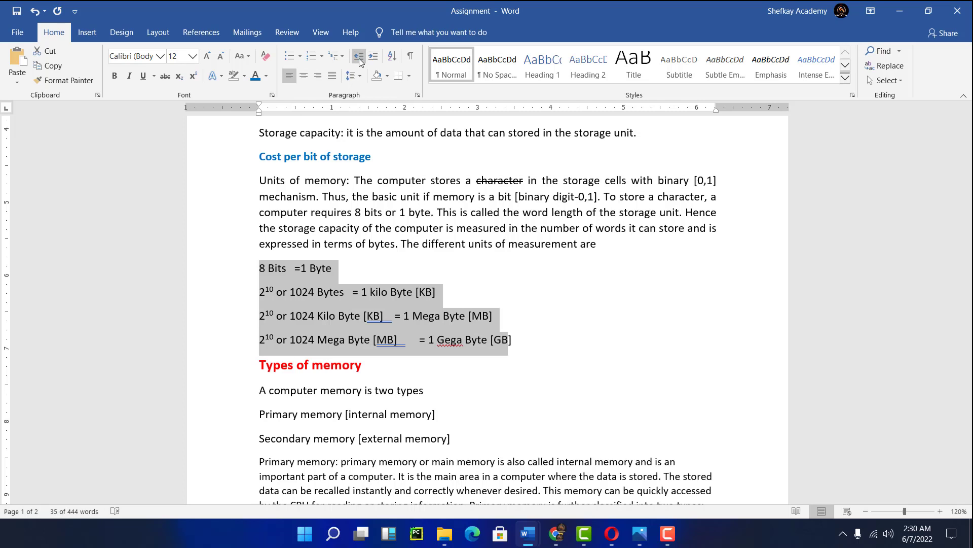
- Increase the indent of the four unit-conversion lines six times
key(ctrl+m)
key(ctrl+m)
key(ctrl+m)
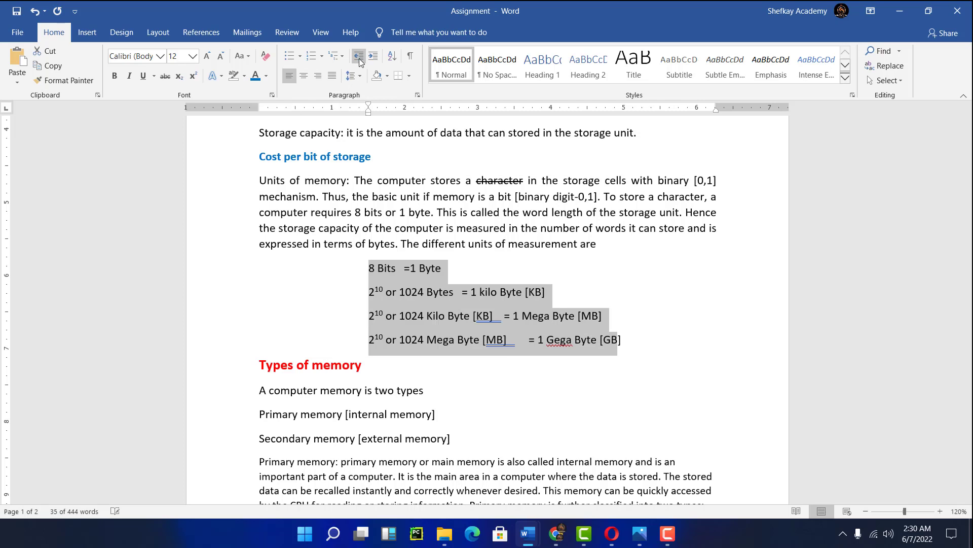
key(ctrl+m)
key(ctrl+m)
key(ctrl+m)
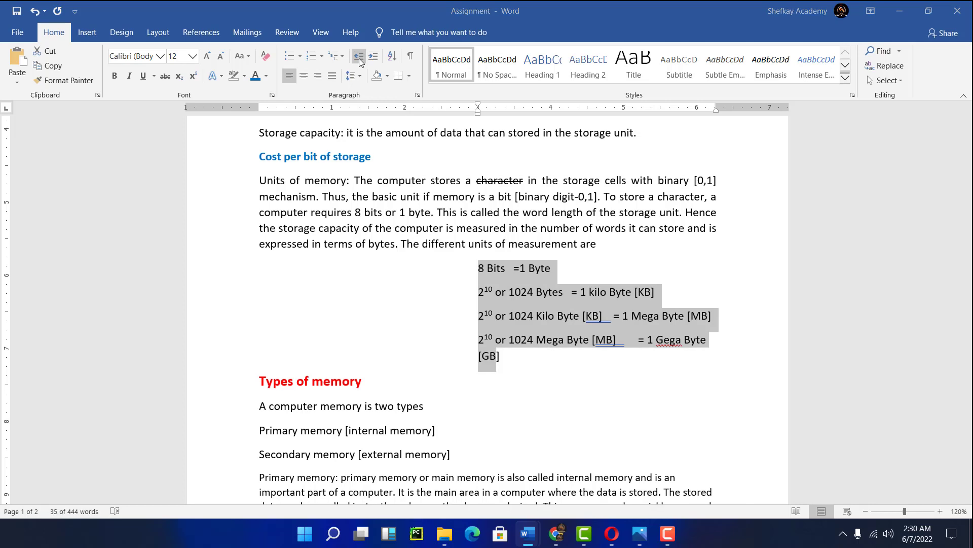
- Undo all indent increases on the four unit-conversion lines, returning them to the margin
key(ctrl+n)
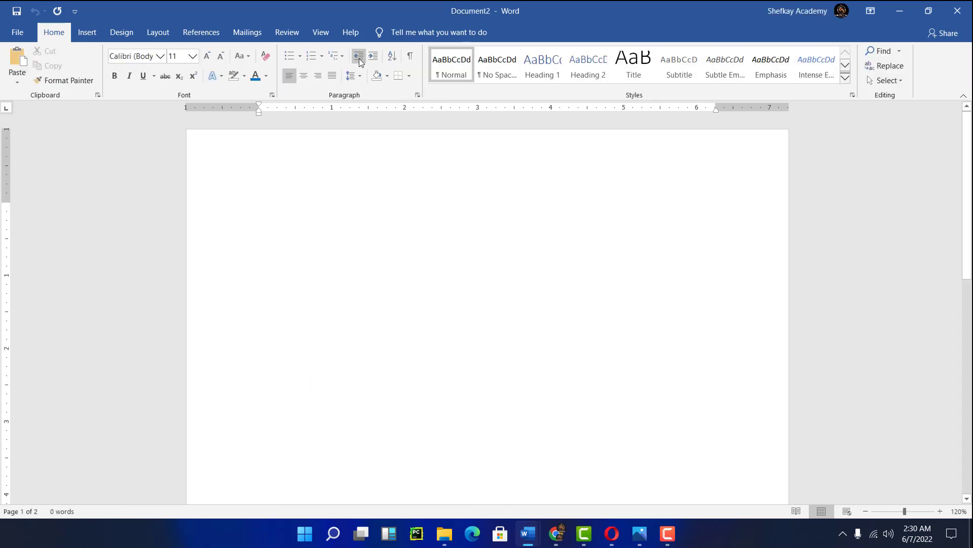
click(957, 6)
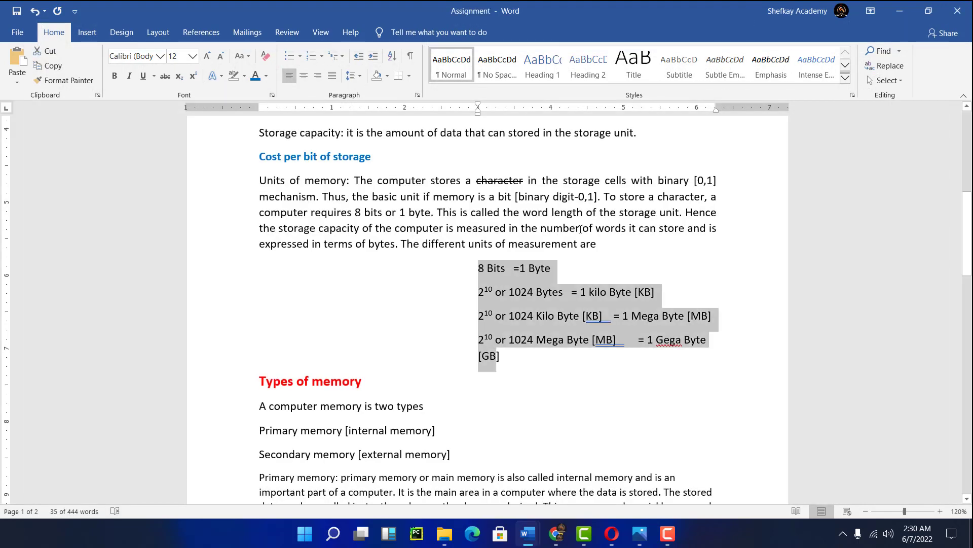
key(ctrl+z)
key(ctrl+z)
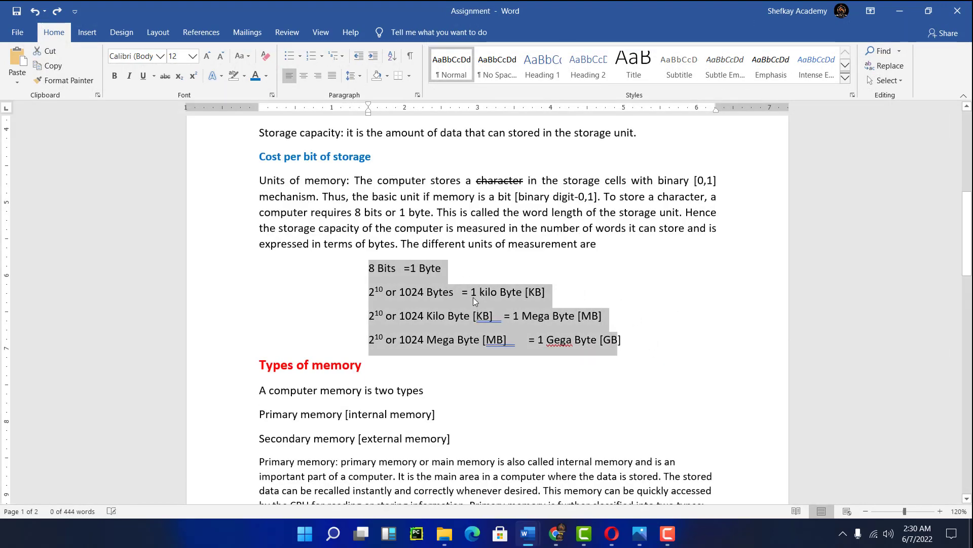
key(ctrl+z)
key(ctrl+z)
key(ctrl+y)
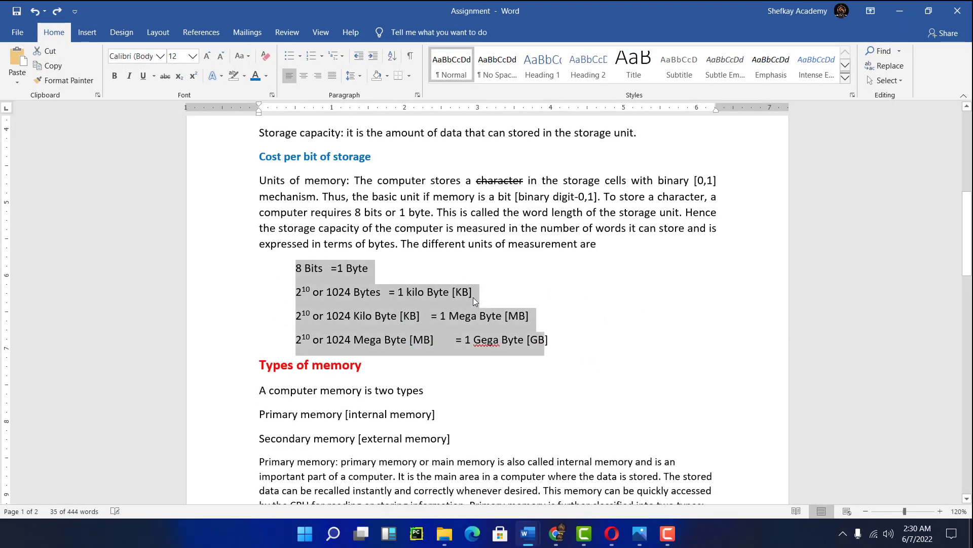
key(ctrl+y)
key(ctrl+z)
key(ctrl+z)
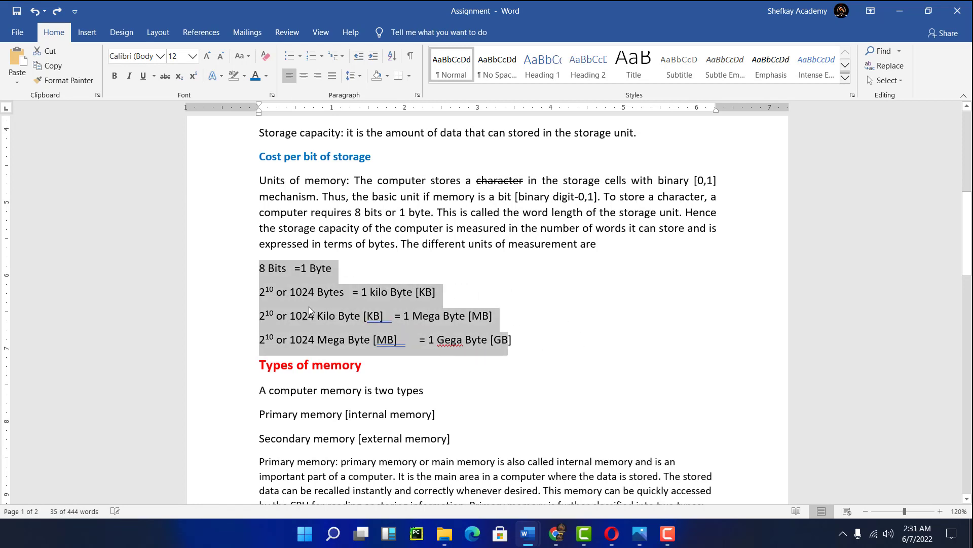
- Indent the four unit-conversion lines six levels inward
key(Tab)
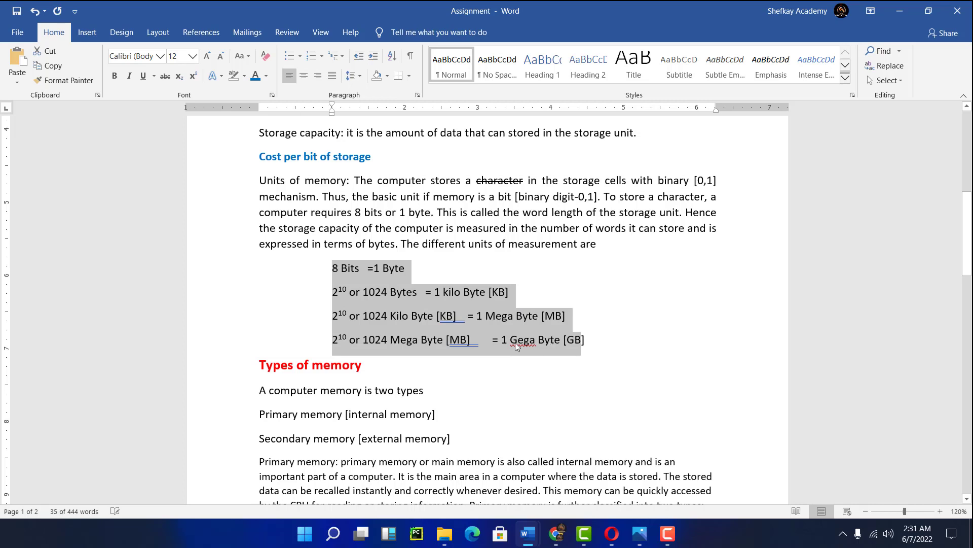
key(Tab)
key(Tab)
key(Tab)
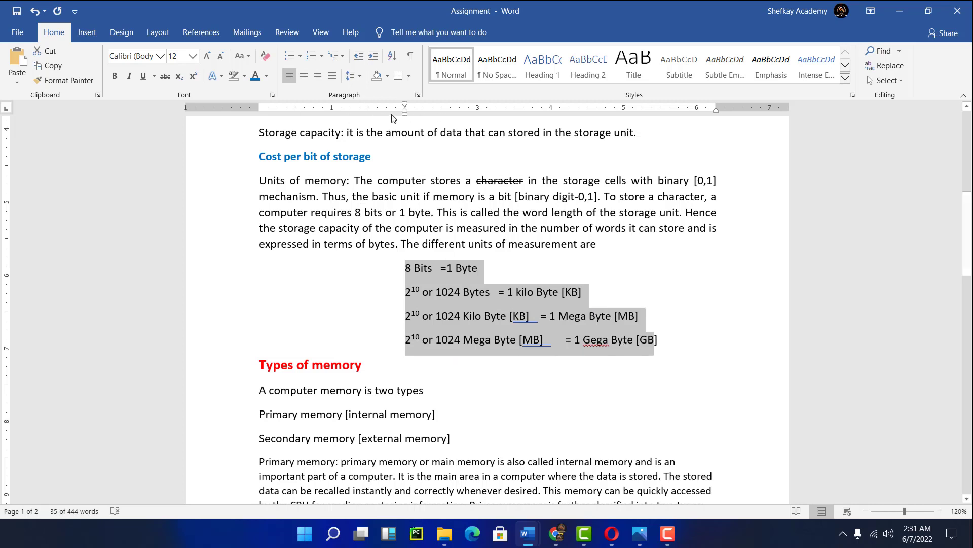
key(Tab)
key(Tab)
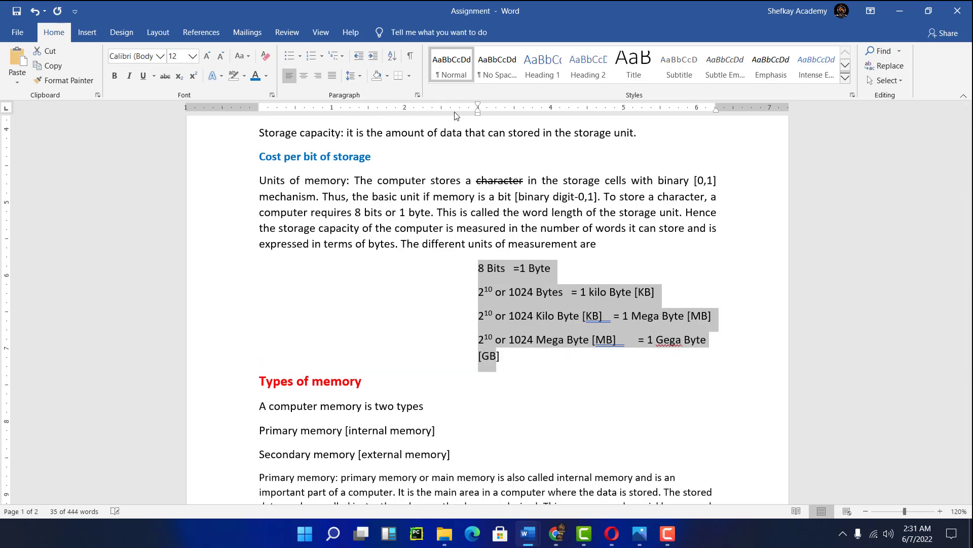
- Undo the last three formatting changes and justify the 'Units of memory' paragraph
key(ctrl+z)
key(ctrl+z)
key(ctrl+z)
key(ctrl+z)
key(ctrl+z)
key(ctrl+z)
key(ctrl+z)
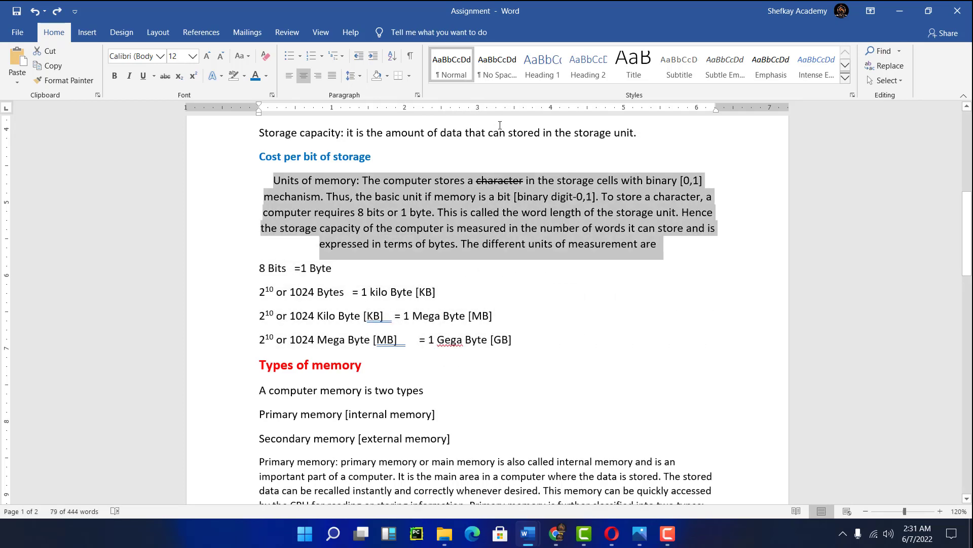
key(ctrl+j)
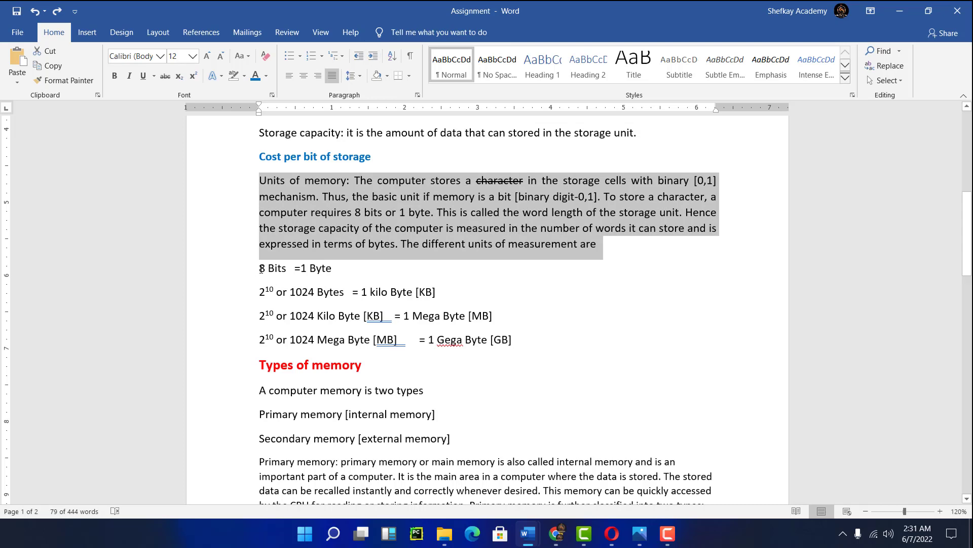
- Select the four unit-conversion lines and increase their indent twice
drag(262, 269, 546, 339)
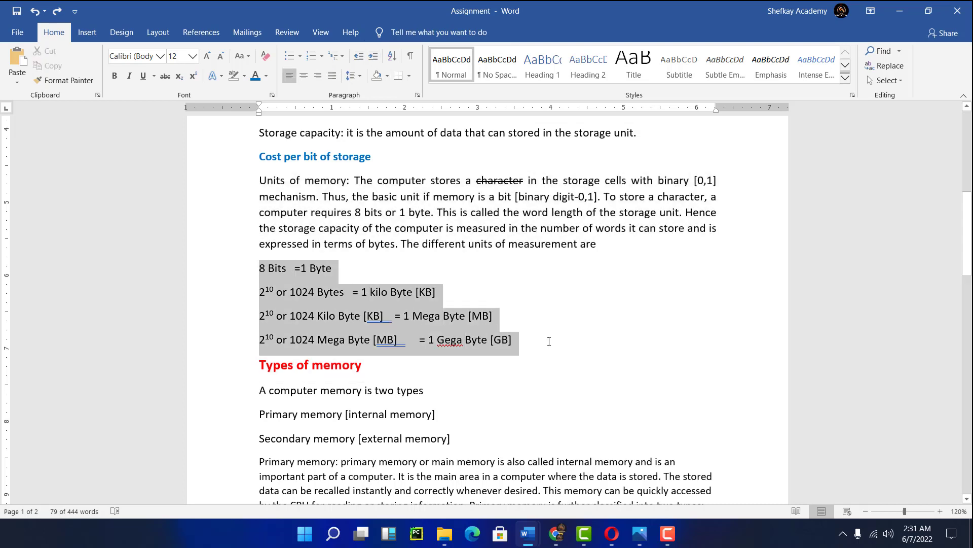
click(374, 57)
click(374, 57)
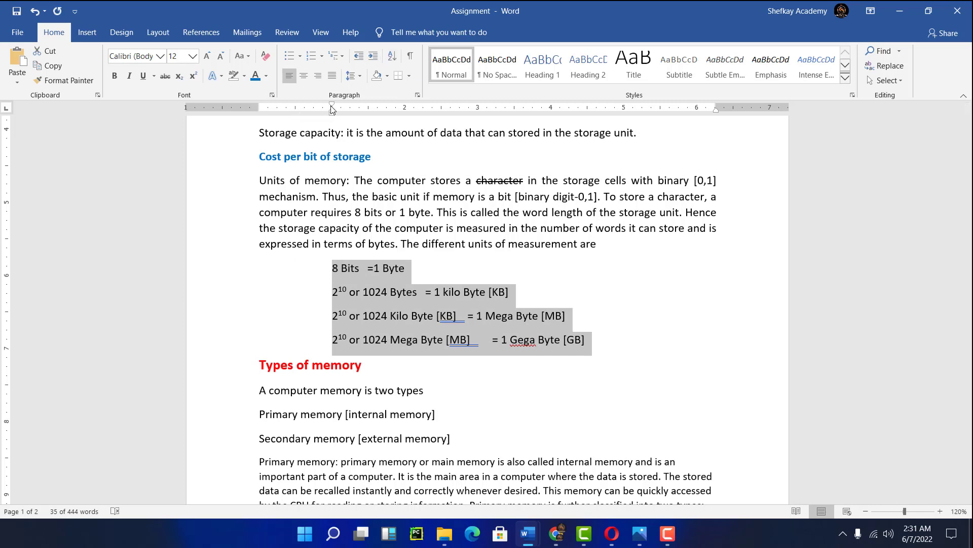
- Reset the four unit-conversion lines' left indent to the page margin by moving the indent markers
mouse_move(333, 106)
mouse_down()
mouse_move(397, 108)
mouse_move(259, 115)
mouse_move(532, 124)
mouse_move(259, 133)
mouse_up()
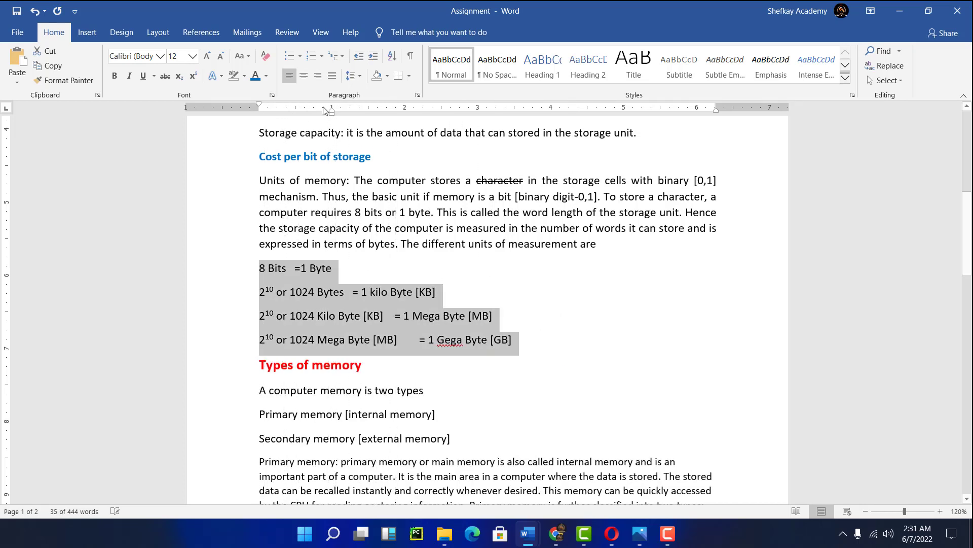
drag(332, 116, 259, 142)
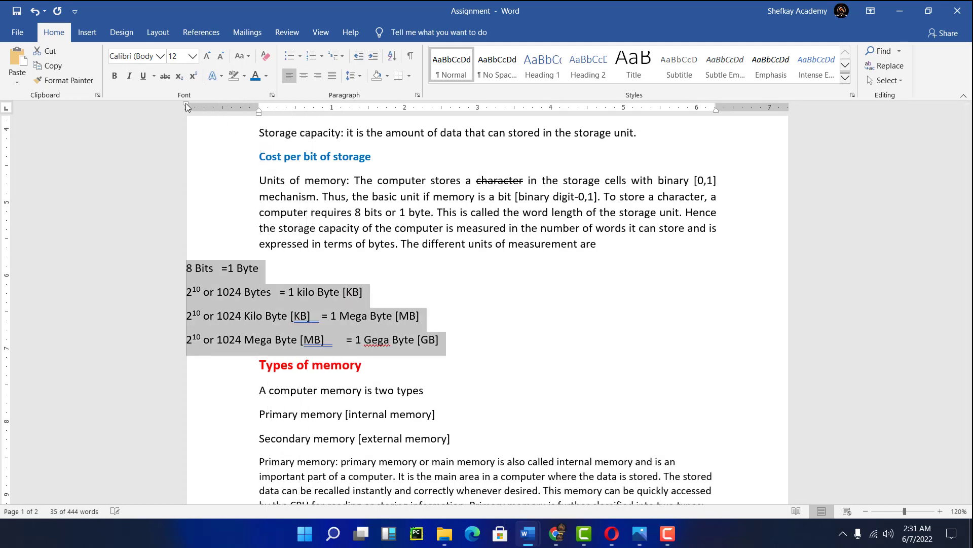
mouse_move(186, 106)
mouse_down()
mouse_move(272, 110)
mouse_move(259, 111)
mouse_up()
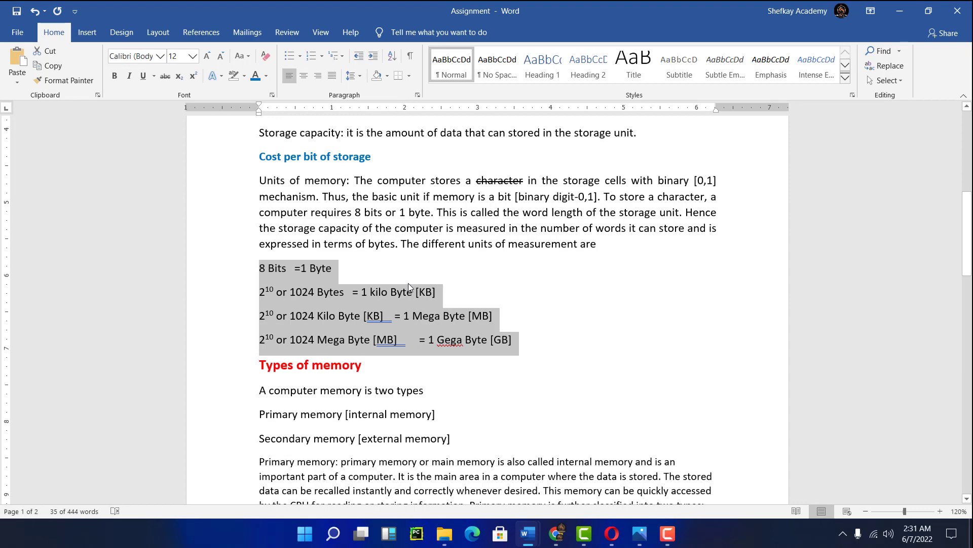
- Increase the indent of the four unit-conversion lines one level
scroll(409, 283, up, 3)
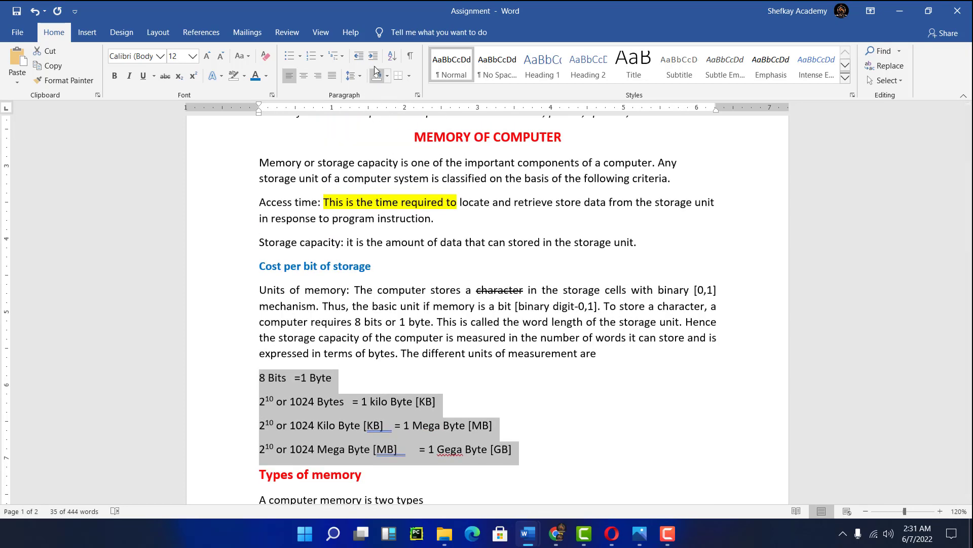
click(373, 56)
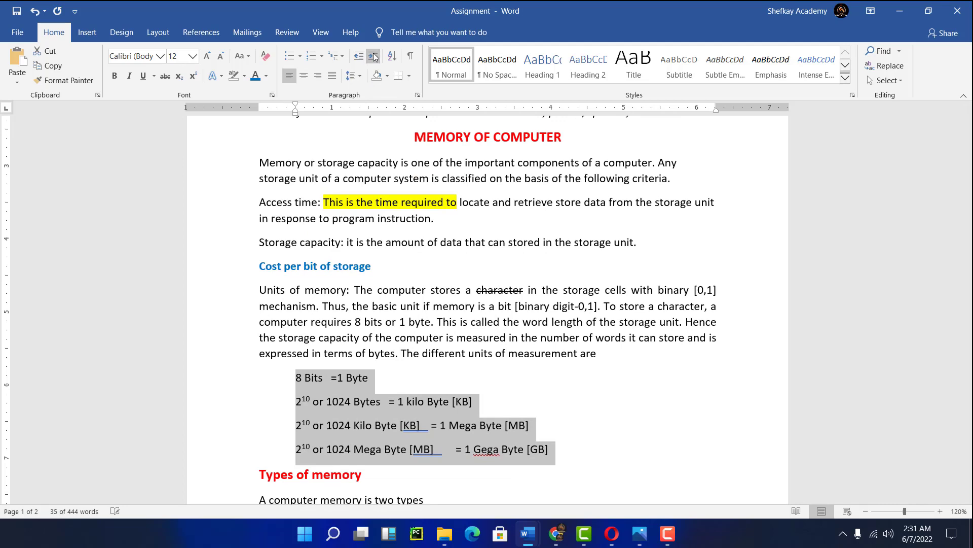
- Review the document from the title down to the Types of memory section
scroll(412, 223, up, 7)
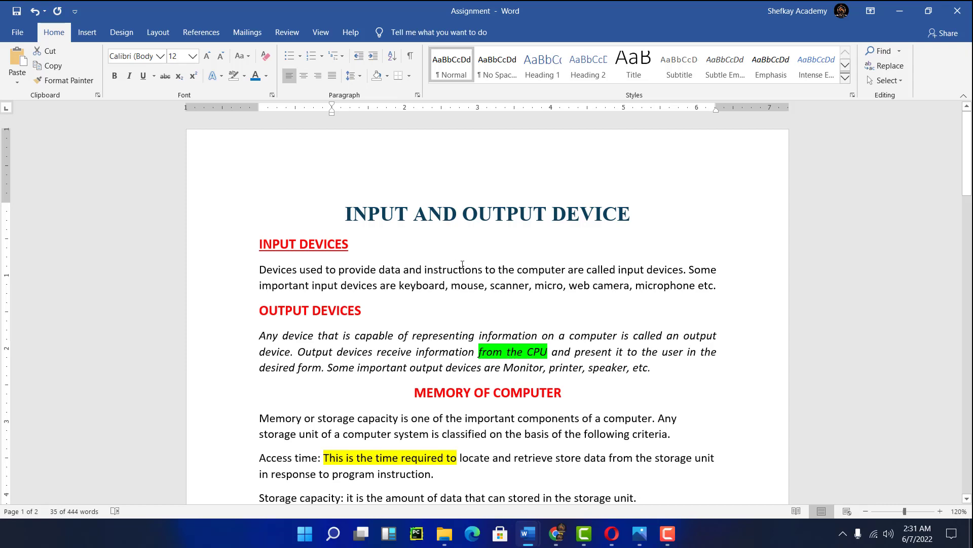
scroll(436, 284, down, 10)
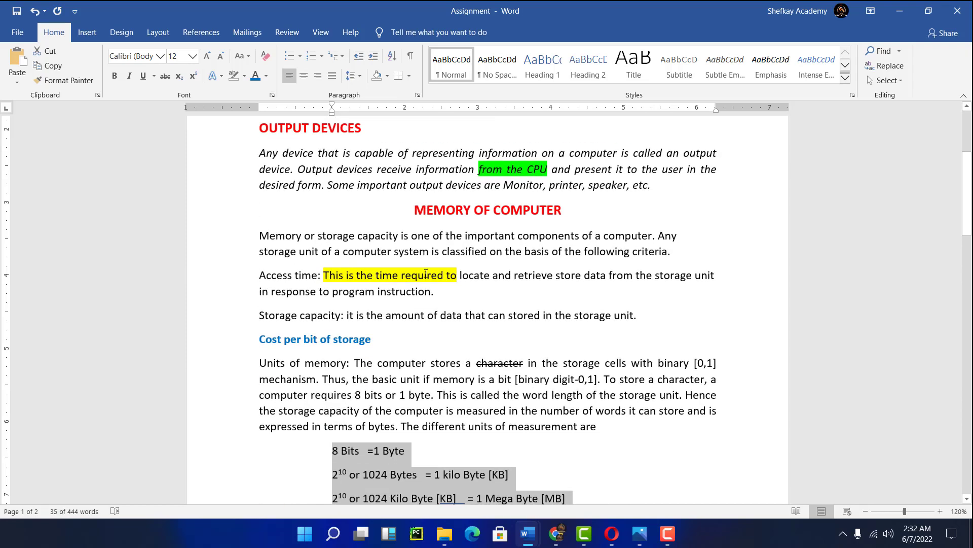
scroll(427, 269, down, 12)
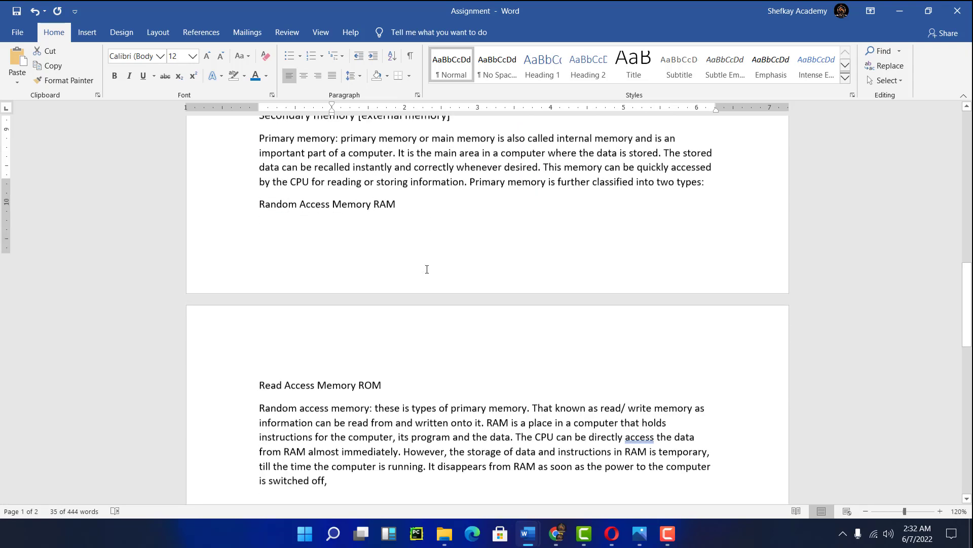
scroll(427, 268, up, 20)
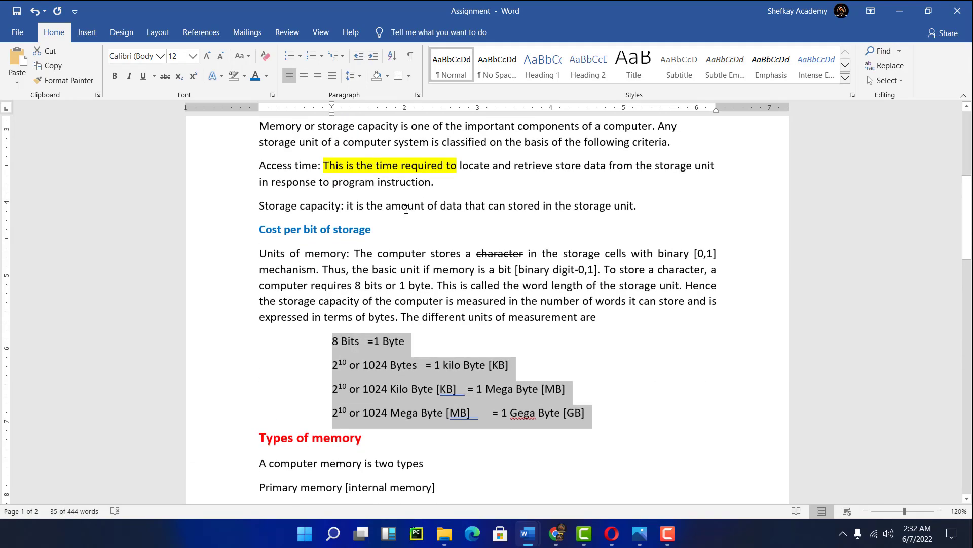
scroll(410, 209, up, 2)
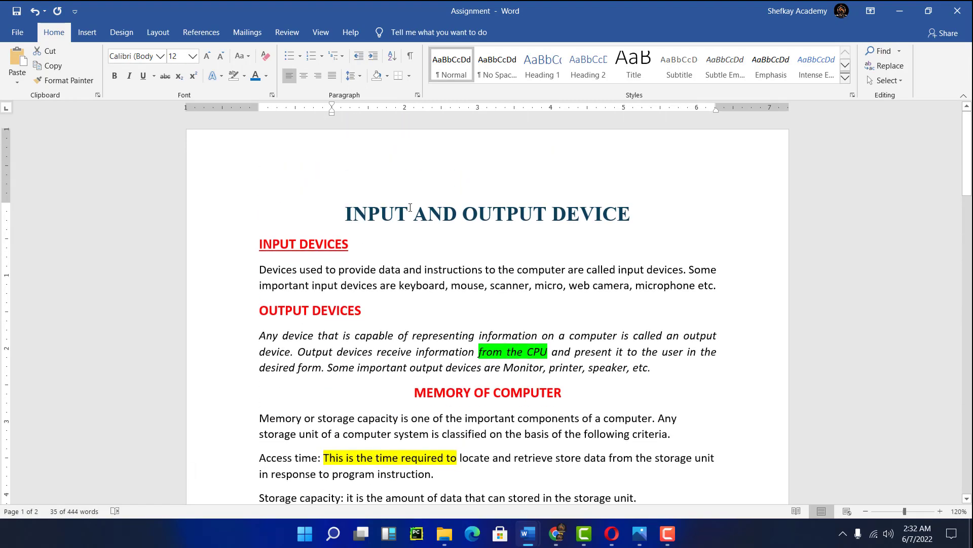
scroll(411, 207, down, 10)
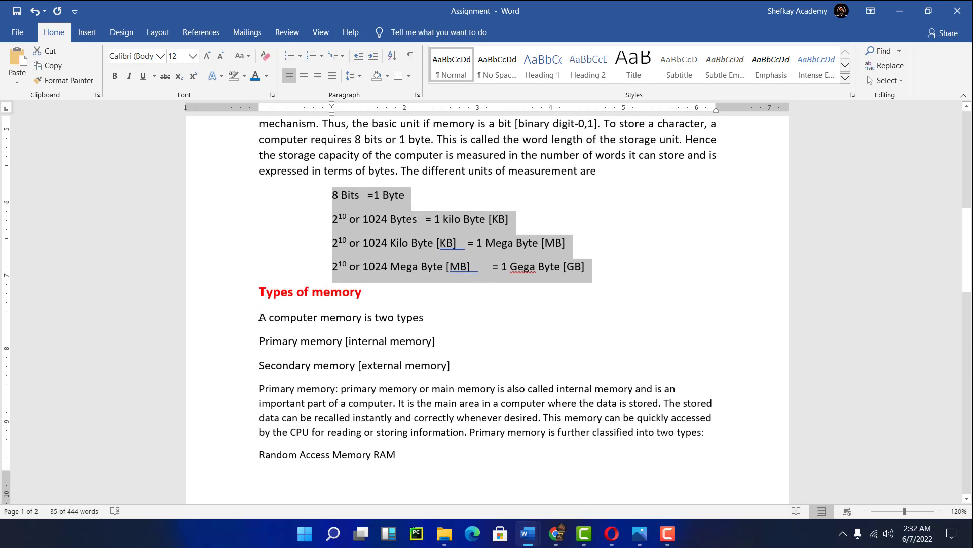
- Try removing the space after the Primary memory and Secondary memory lines
drag(260, 318, 454, 338)
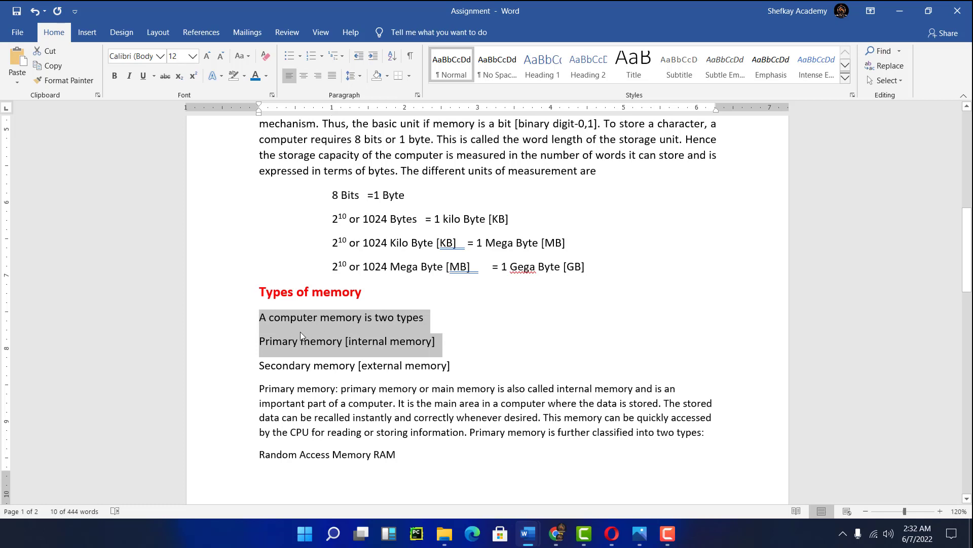
click(316, 342)
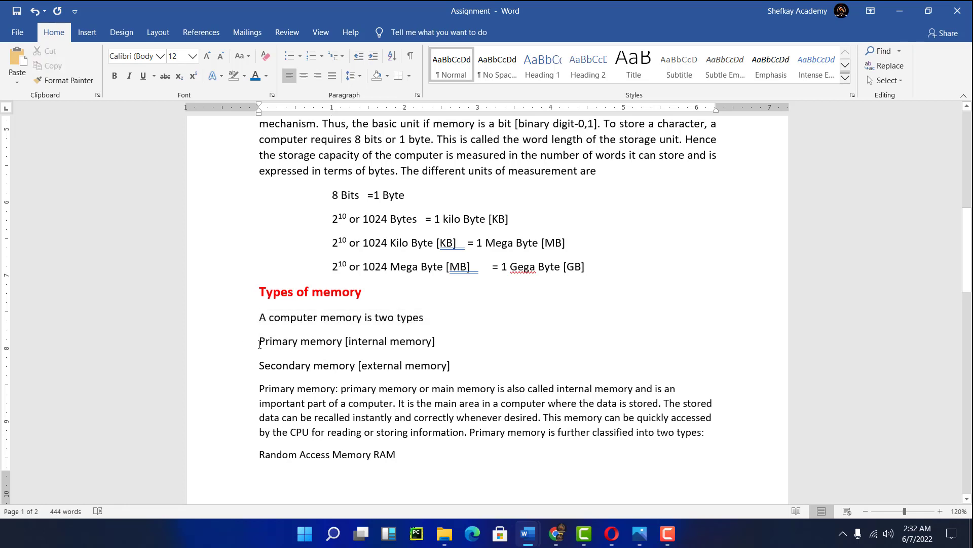
drag(290, 344, 466, 365)
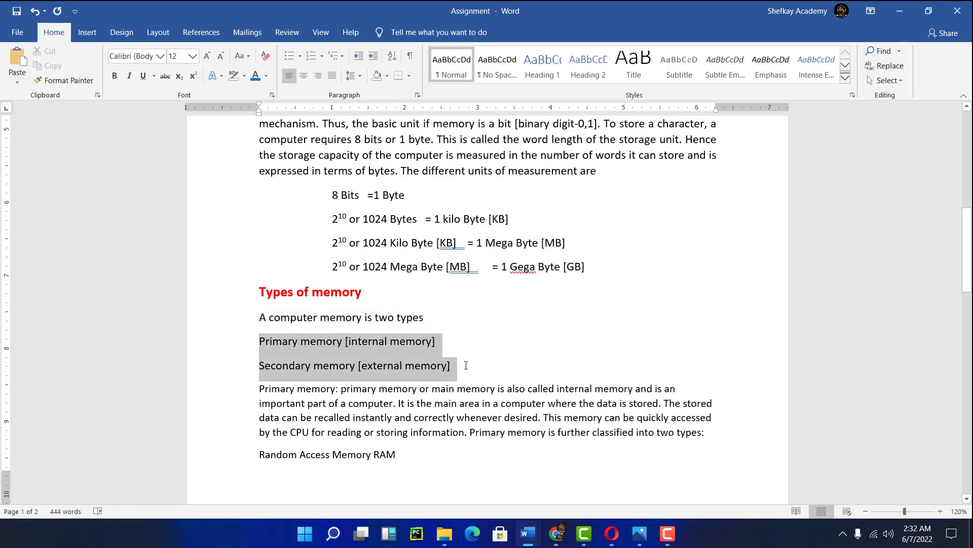
click(319, 353)
drag(260, 344, 449, 358)
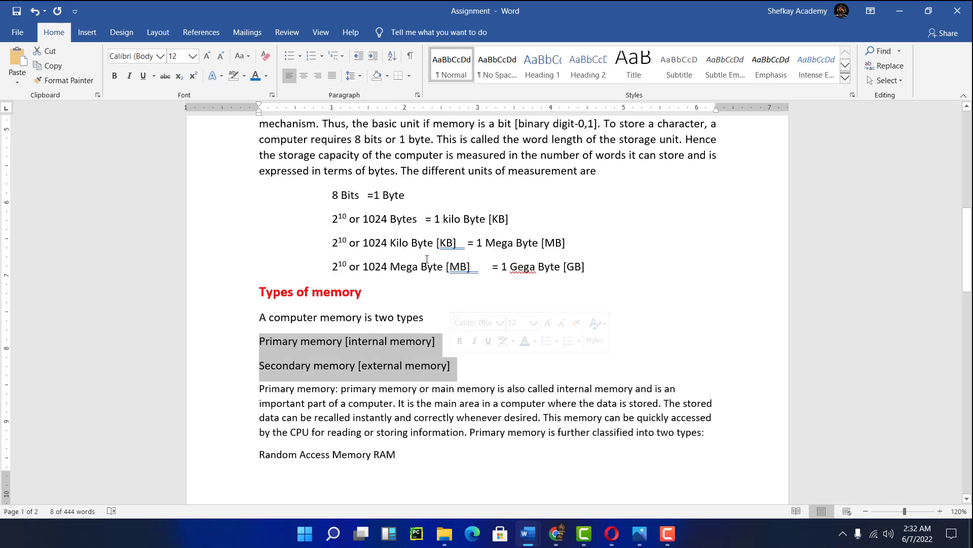
click(361, 77)
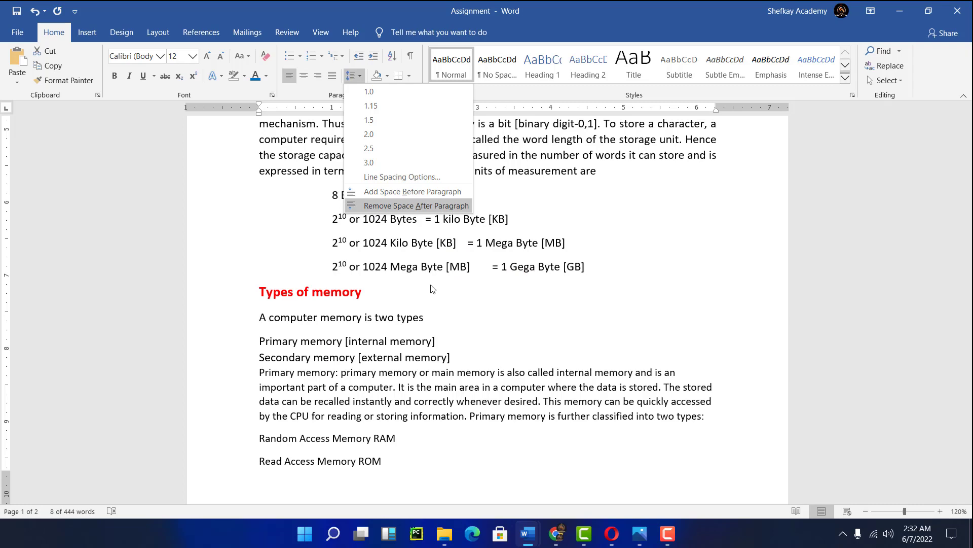
scroll(446, 284, up, 5)
scroll(520, 270, up, 4)
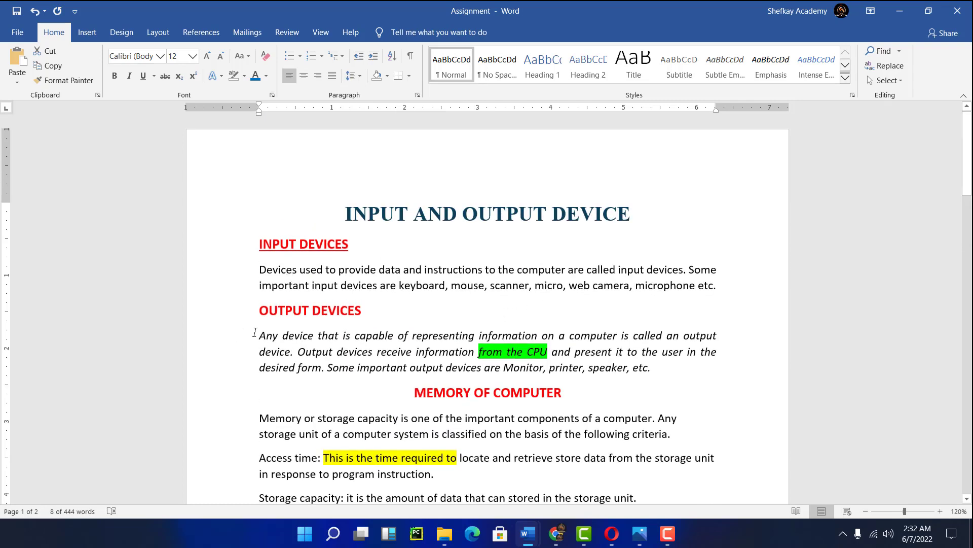
- Remove the space after the italic paragraph under OUTPUT DEVICES
drag(291, 338, 660, 370)
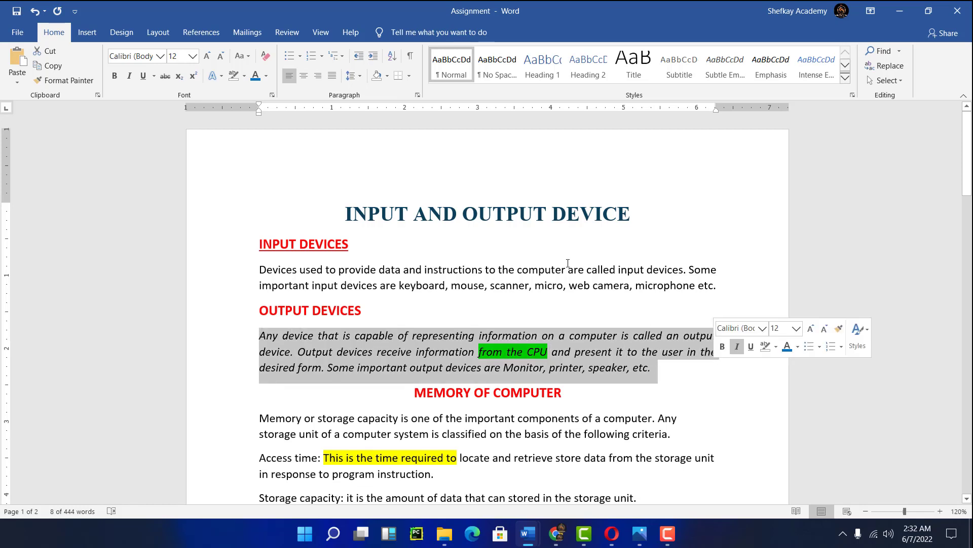
click(354, 75)
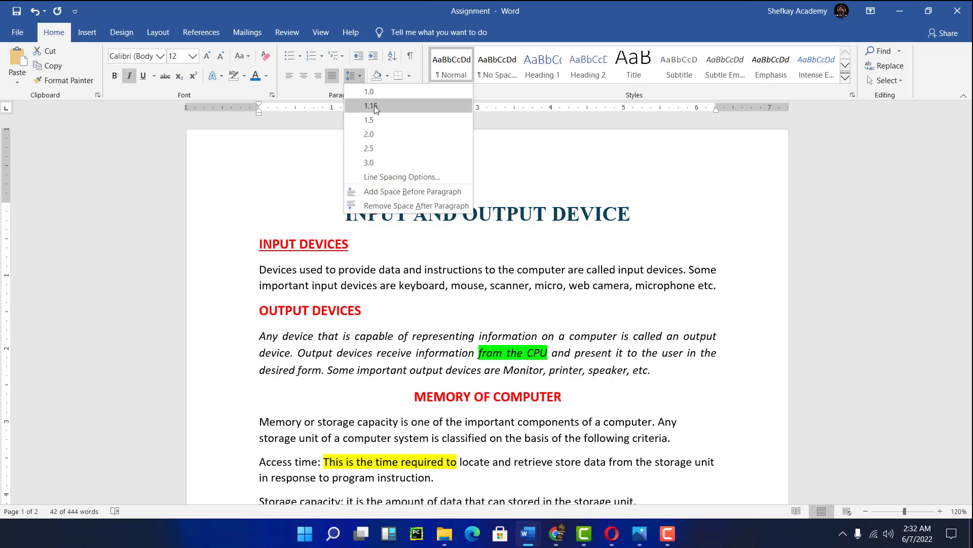
click(378, 206)
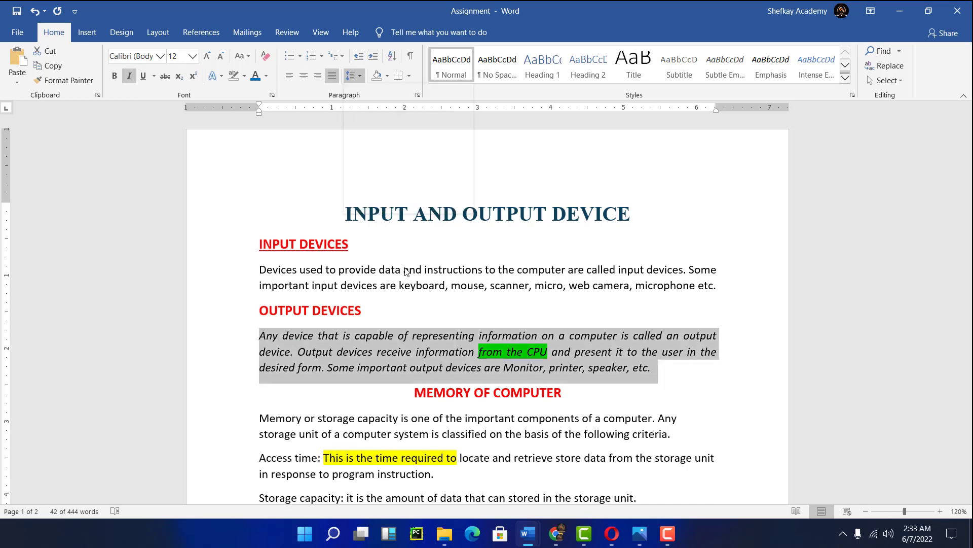
click(355, 223)
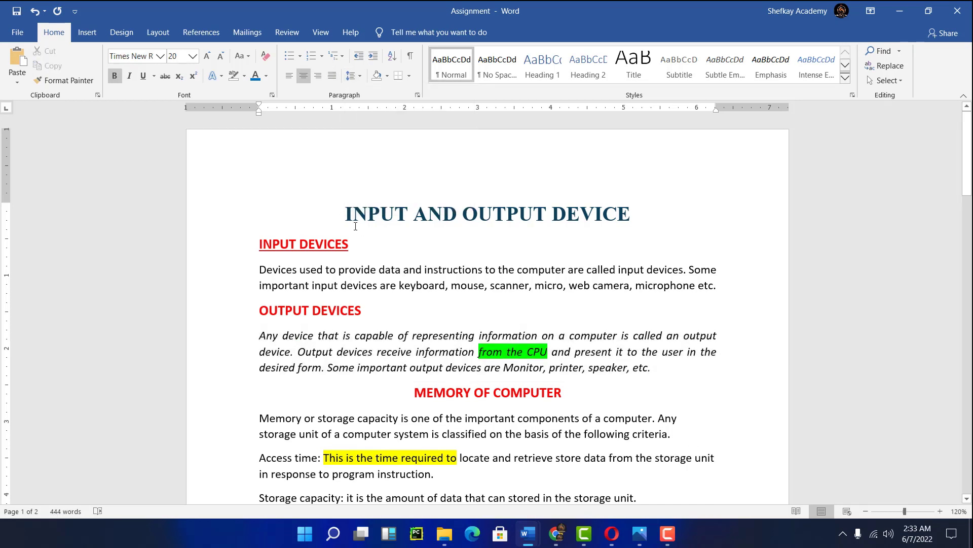
- Select the whole document and remove the space after every paragraph
key(ctrl+a)
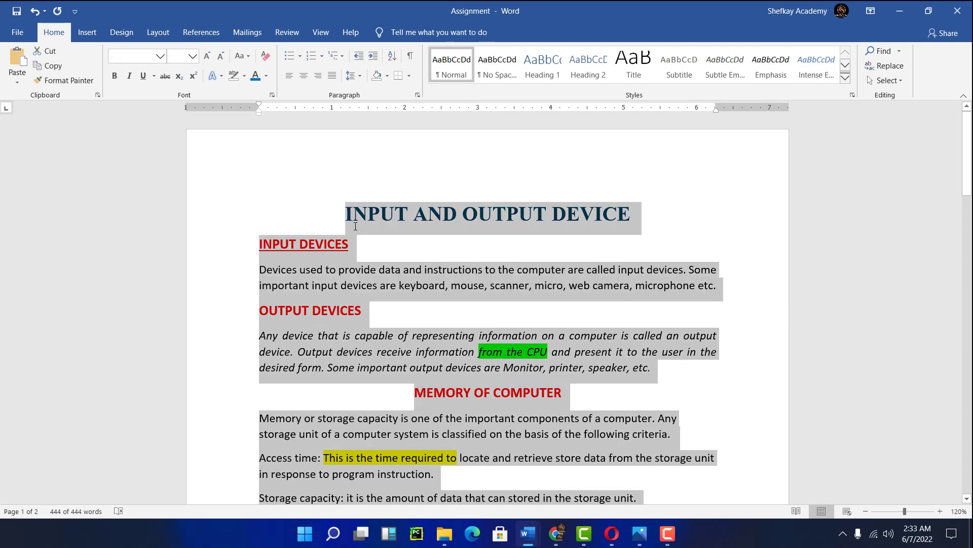
click(353, 75)
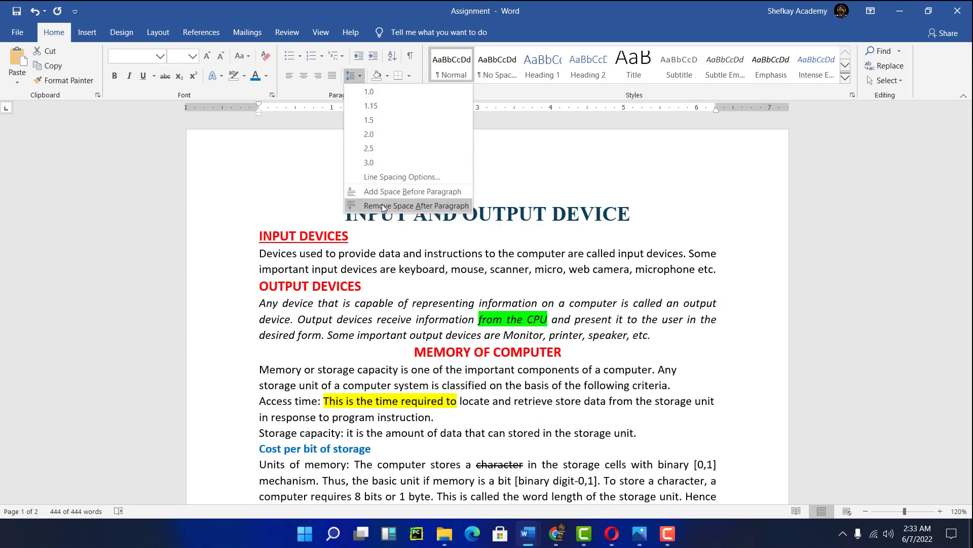
click(381, 204)
scroll(428, 278, down, 10)
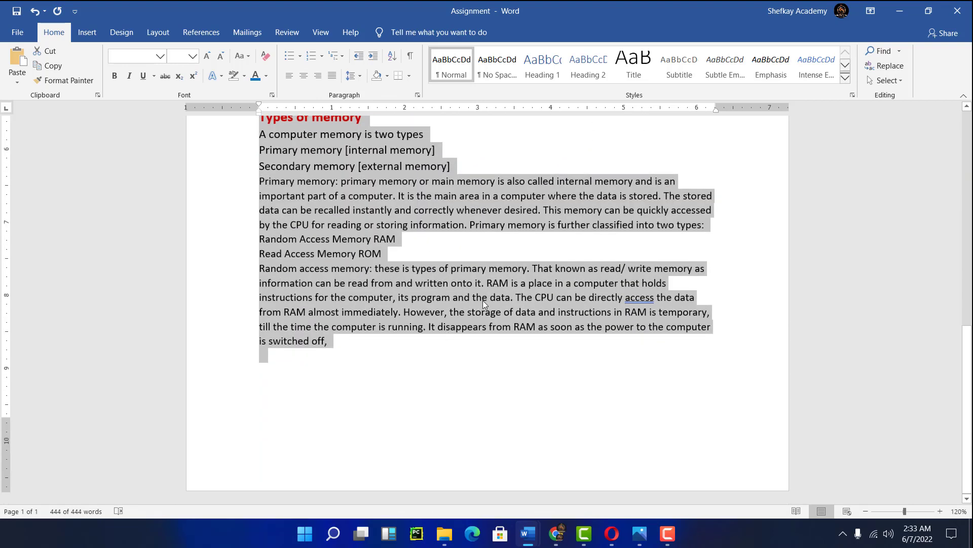
scroll(502, 345, up, 4)
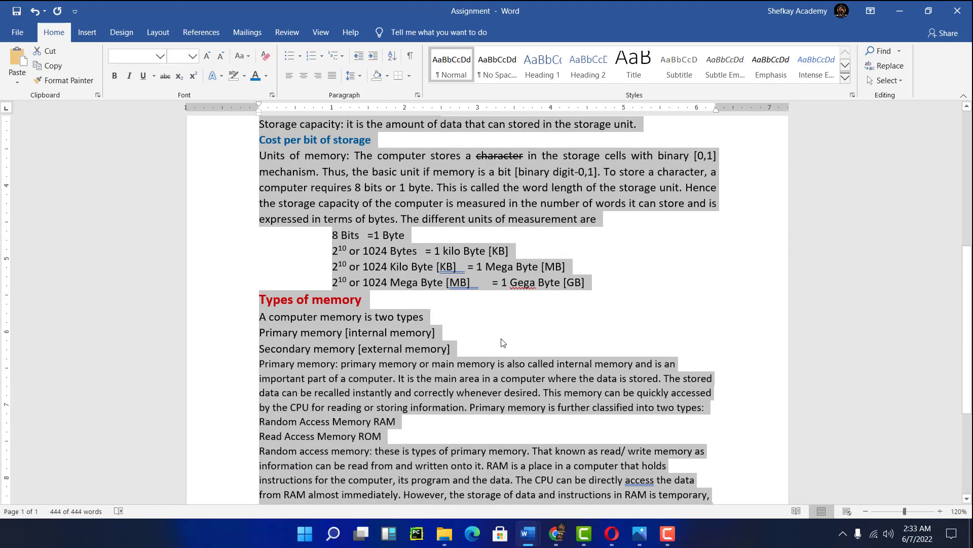
scroll(434, 327, up, 7)
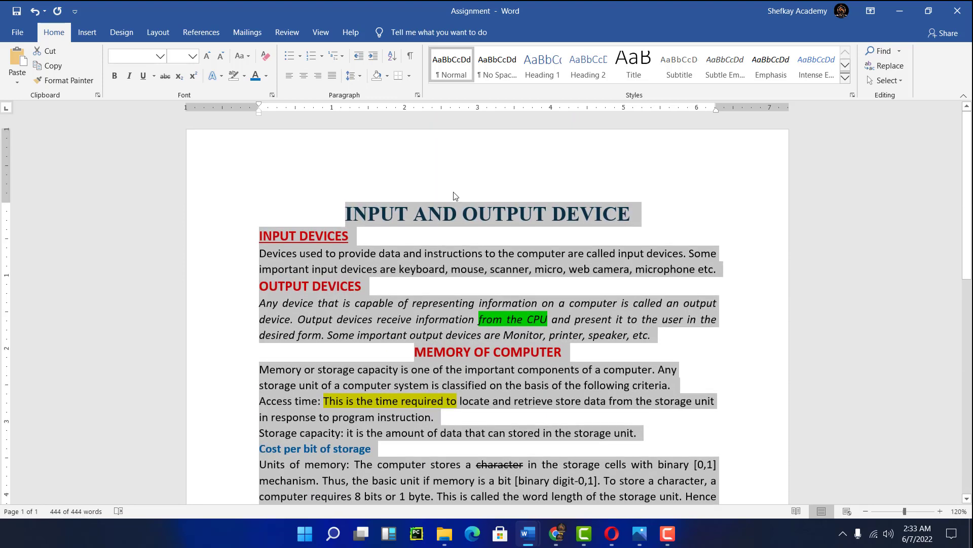
- Add the space after paragraphs back throughout the whole document
click(359, 76)
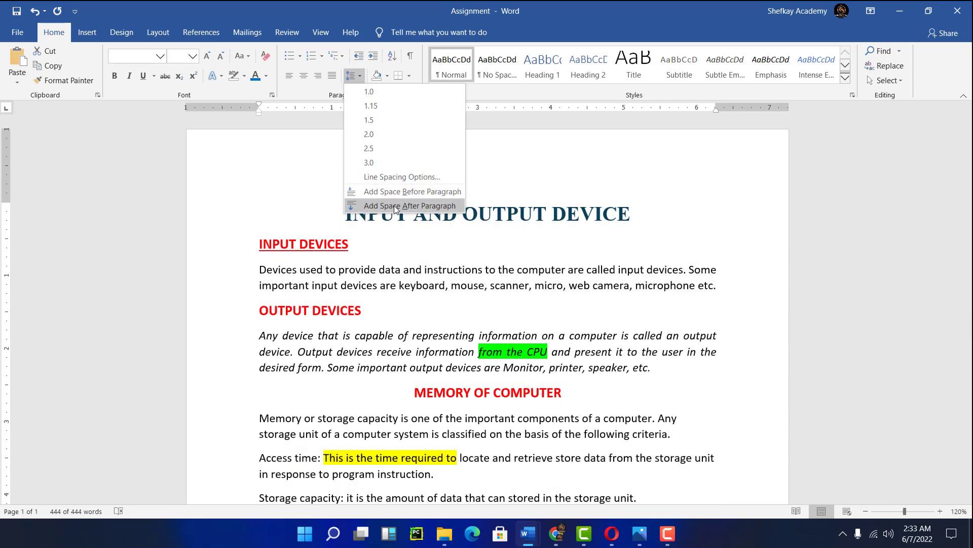
click(394, 205)
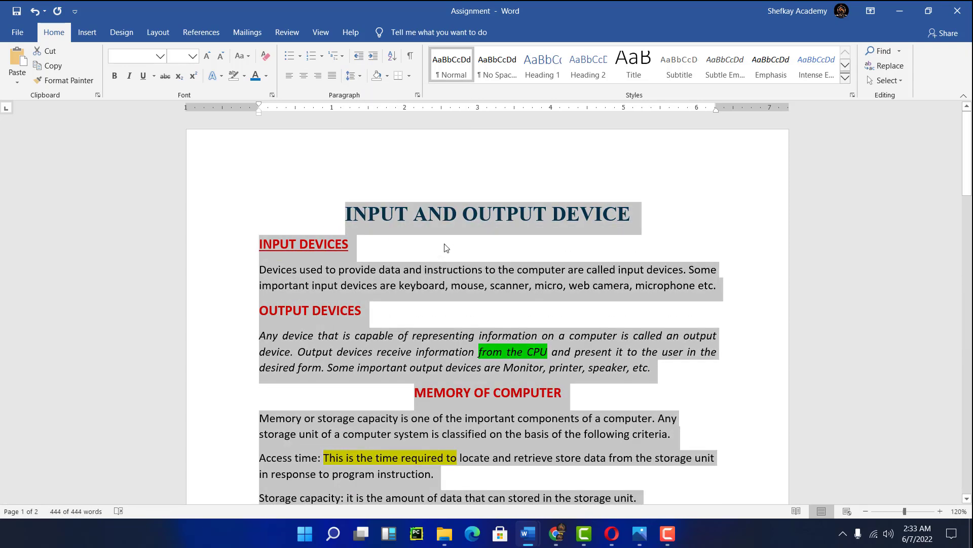
scroll(445, 247, down, 10)
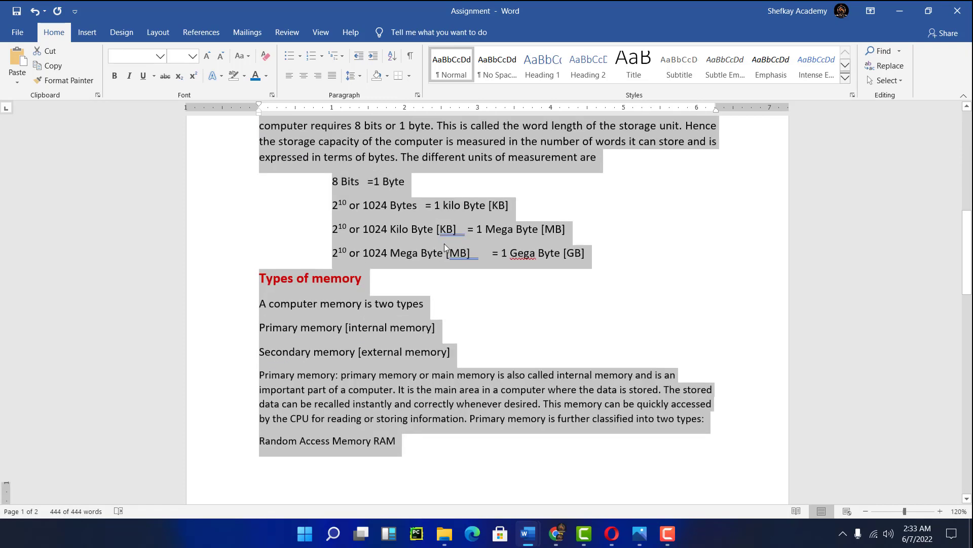
scroll(445, 244, down, 8)
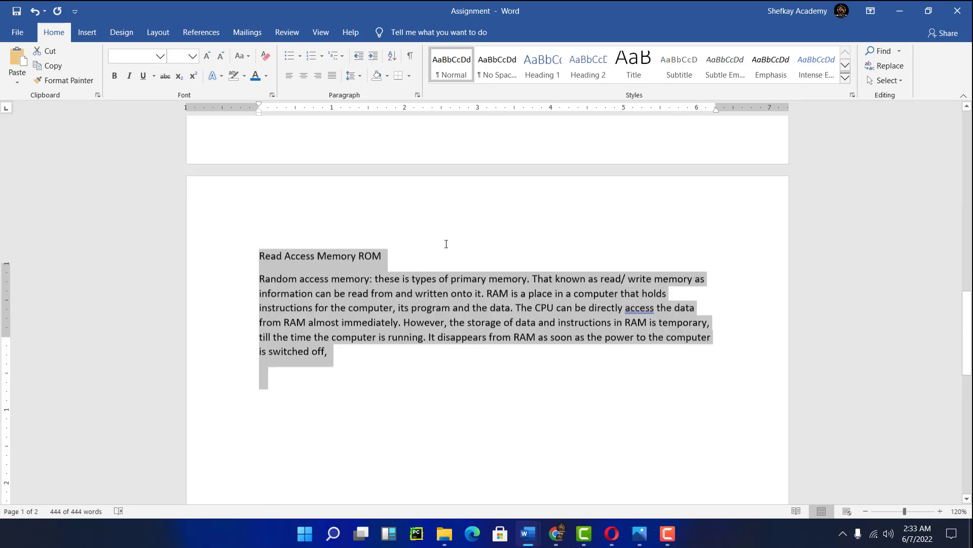
scroll(446, 244, up, 18)
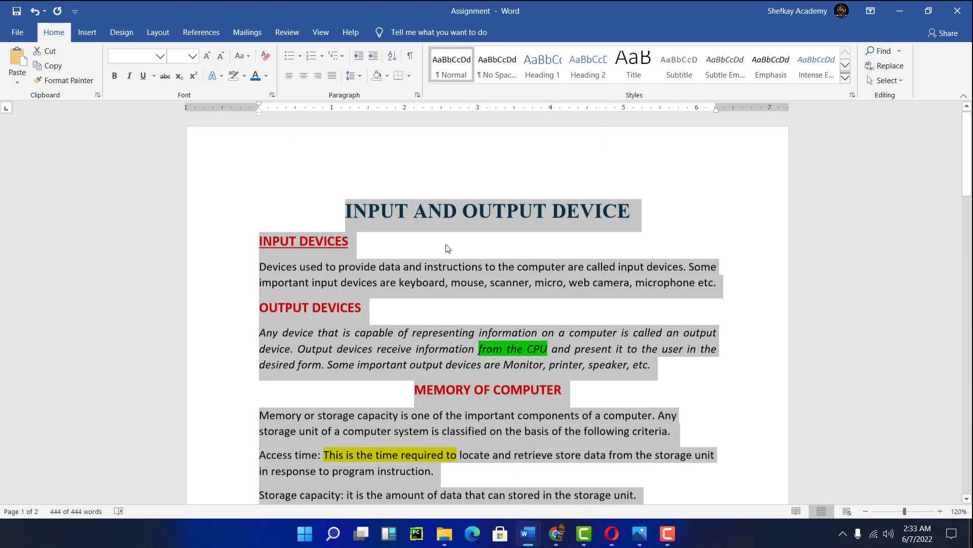
- Apply arrow bullets to the Primary memory and Secondary memory lines under Types of memory
click(447, 248)
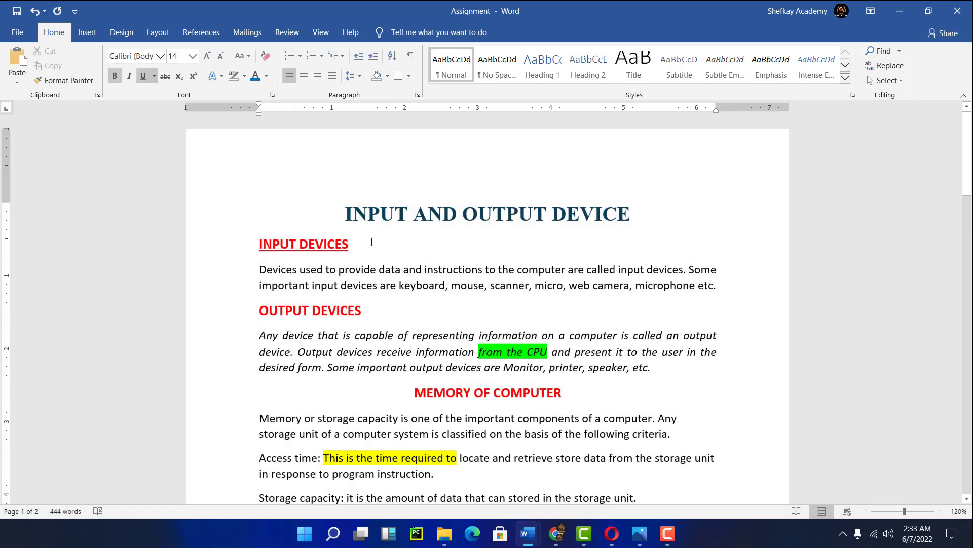
scroll(397, 247, down, 9)
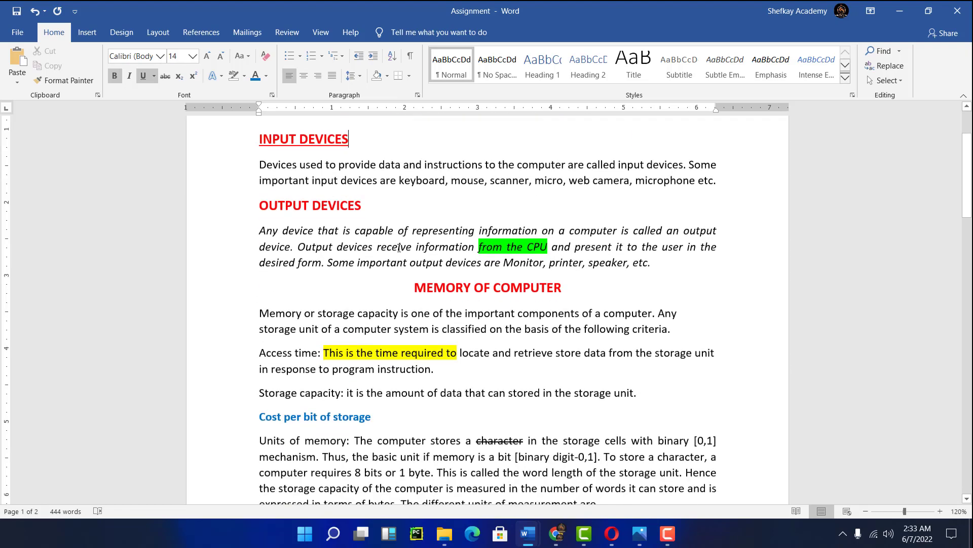
scroll(402, 250, down, 4)
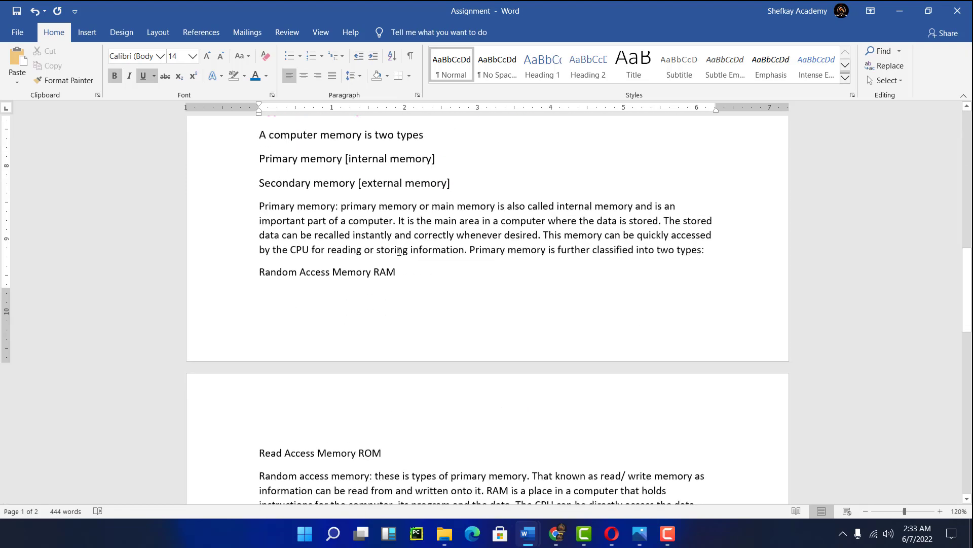
scroll(400, 251, up, 1)
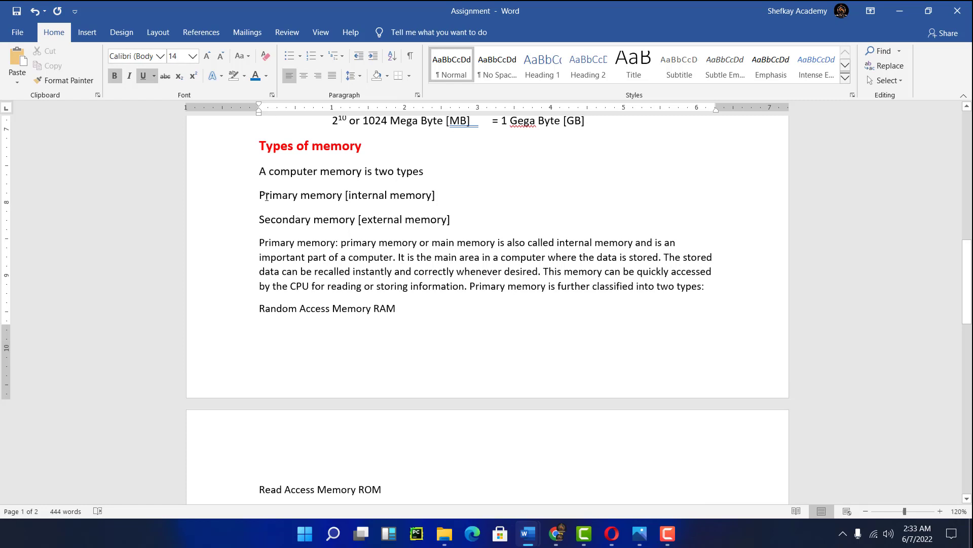
drag(266, 197, 481, 215)
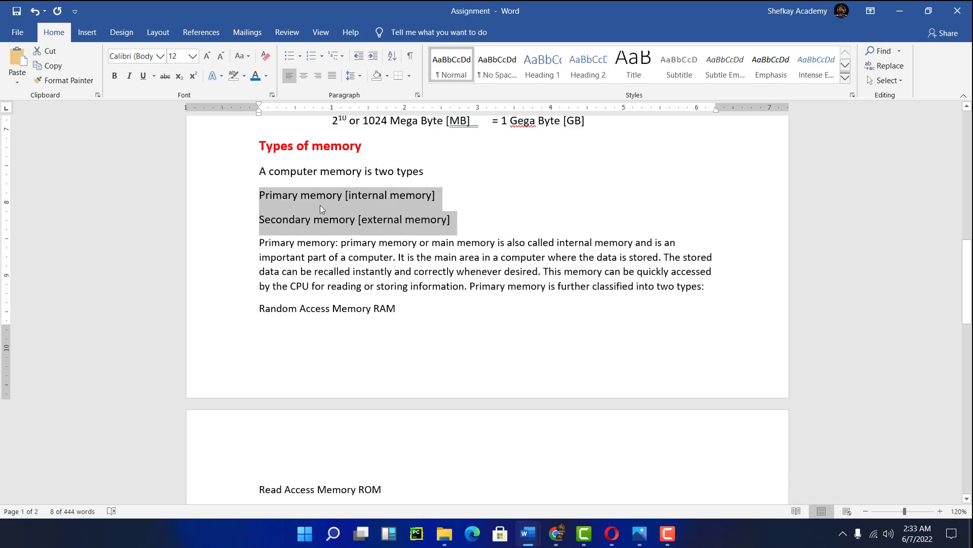
click(300, 57)
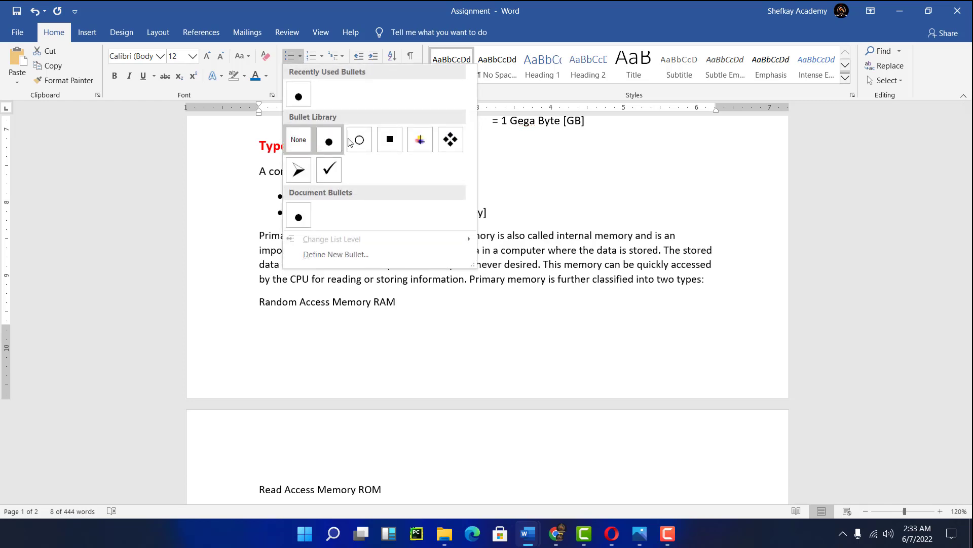
click(301, 167)
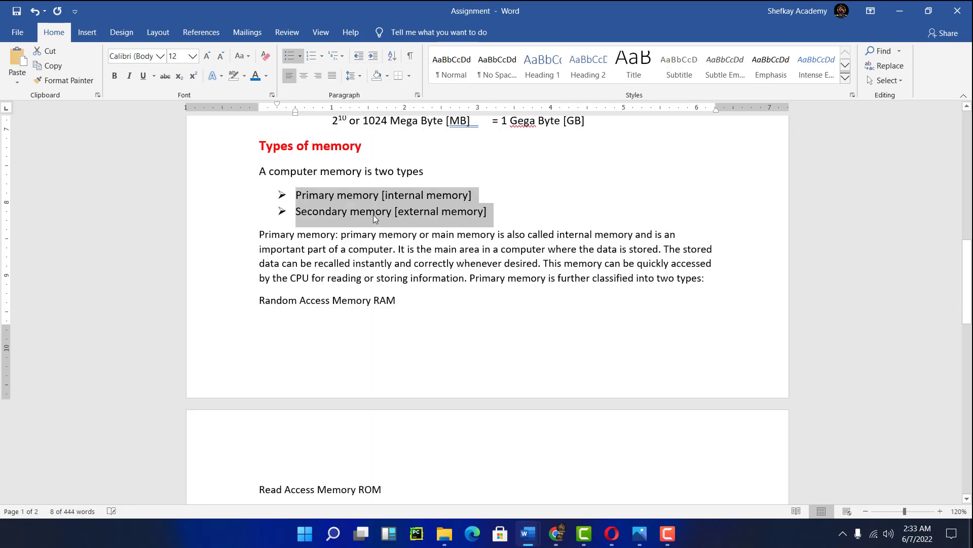
- Change the two memory lines to an A., B., C. numbered list
scroll(336, 211, up, 4)
scroll(332, 211, down, 10)
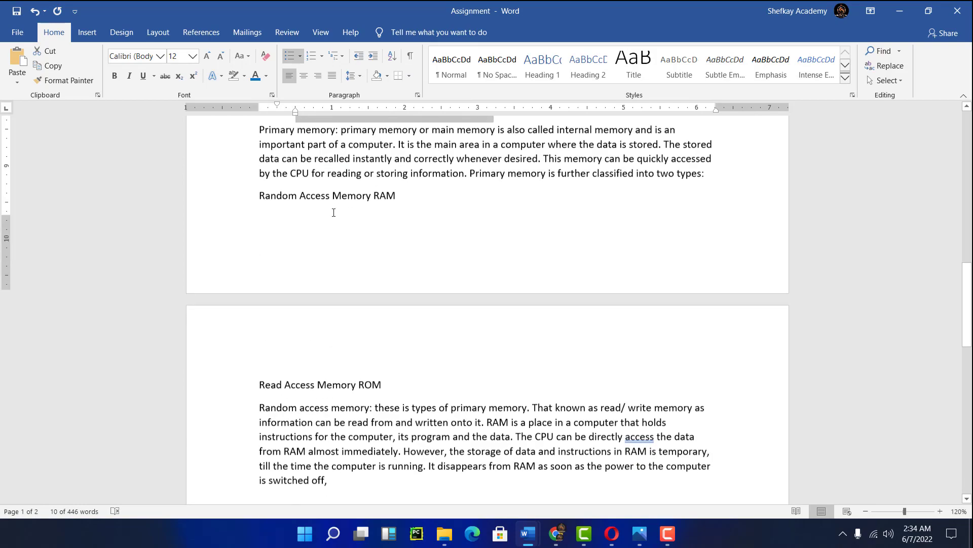
scroll(332, 210, up, 6)
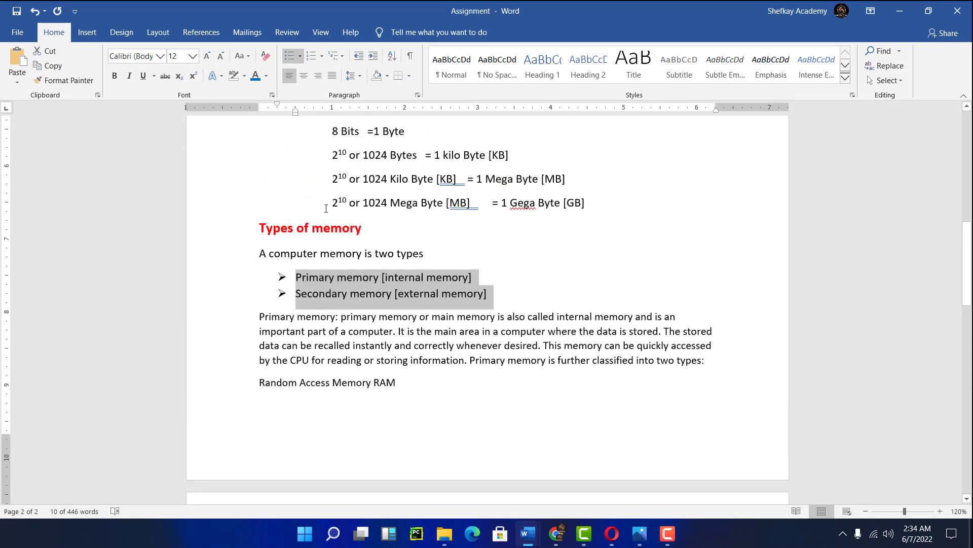
scroll(326, 209, up, 4)
scroll(326, 209, down, 3)
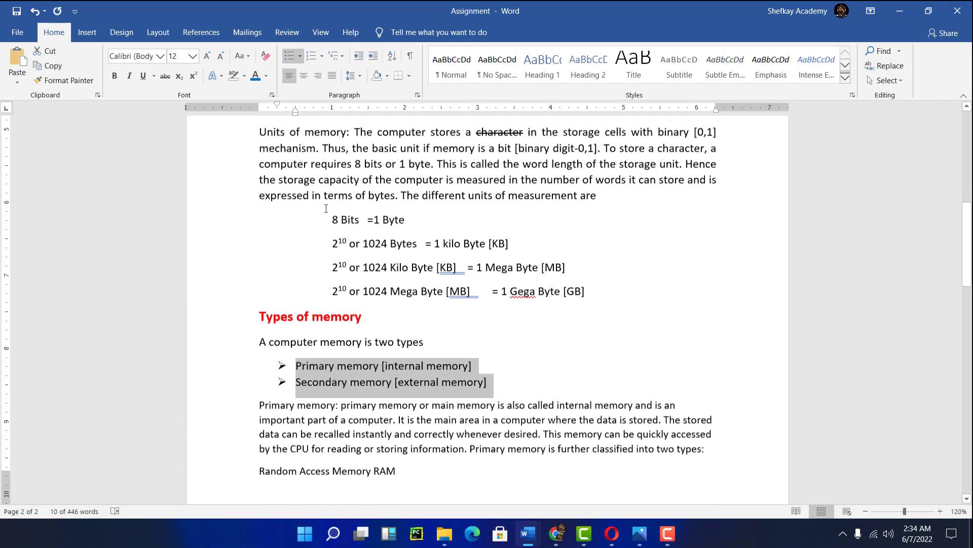
scroll(326, 208, up, 3)
scroll(326, 209, up, 6)
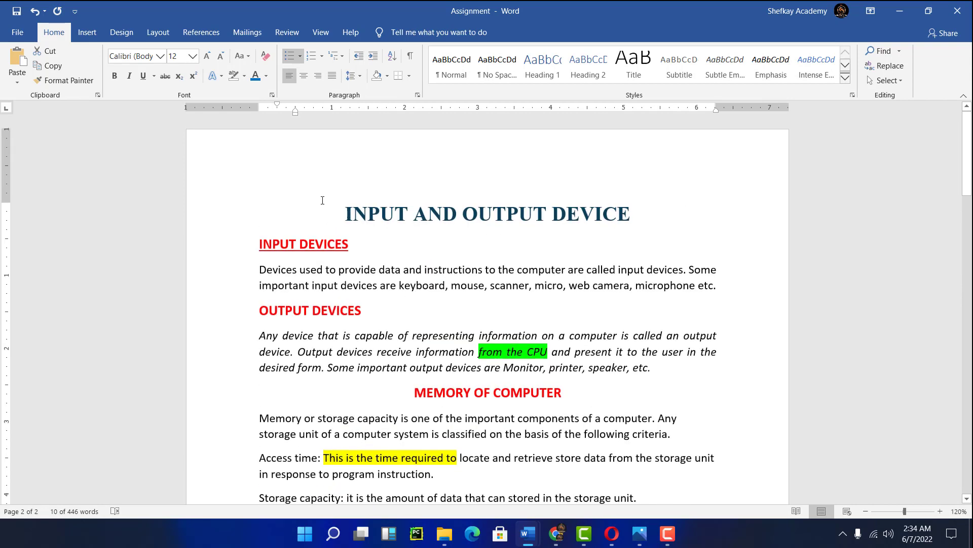
scroll(376, 203, down, 9)
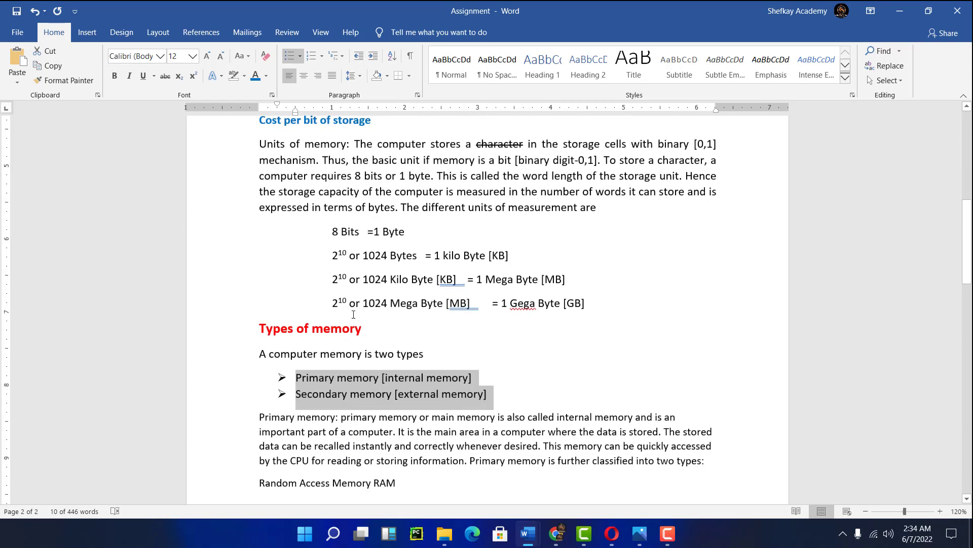
click(323, 56)
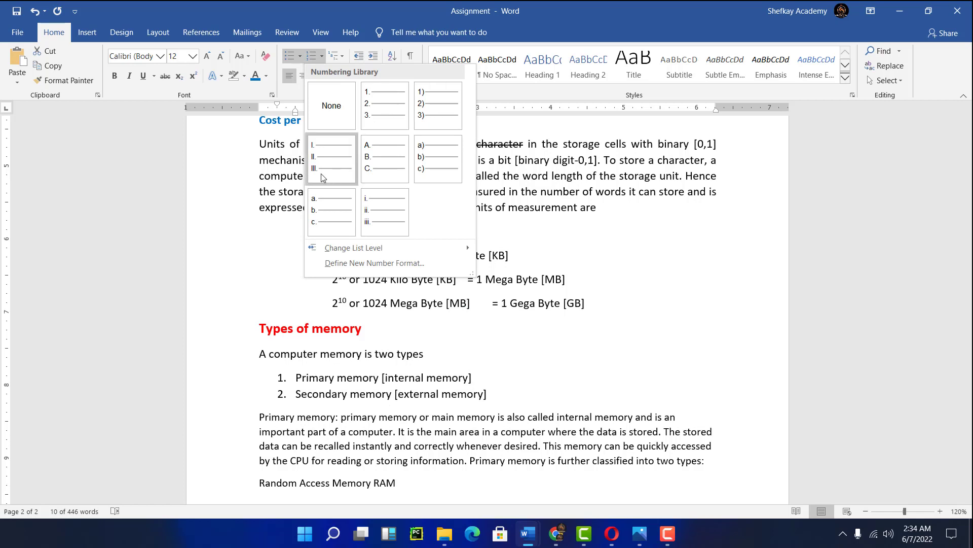
click(376, 161)
- Add the line 'List of food' below the last paragraph on page 2
scroll(422, 353, down, 3)
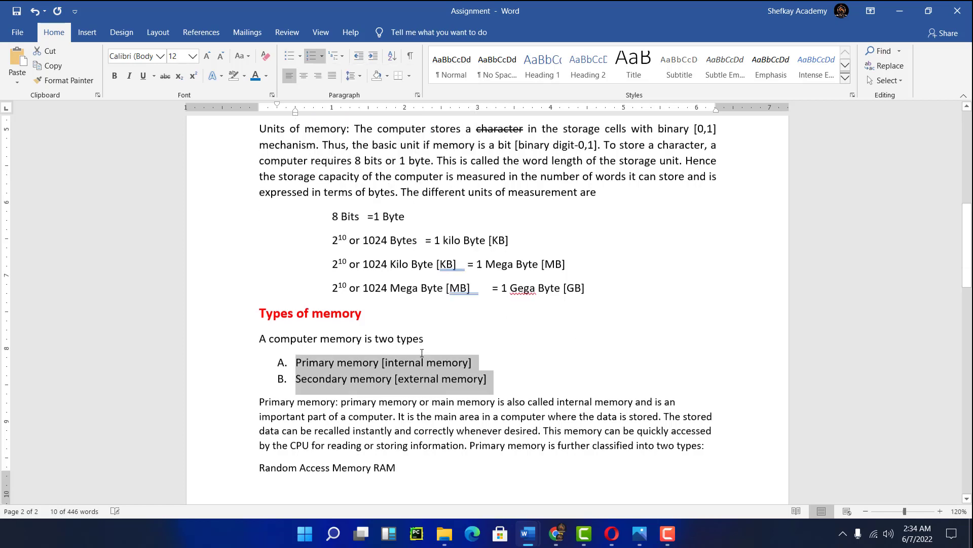
scroll(424, 348, up, 4)
scroll(393, 292, up, 9)
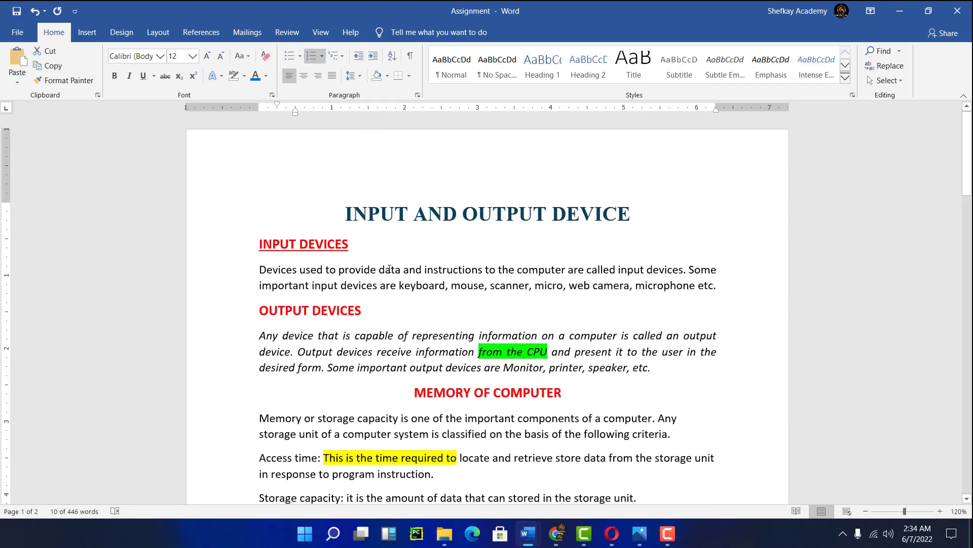
scroll(395, 301, down, 15)
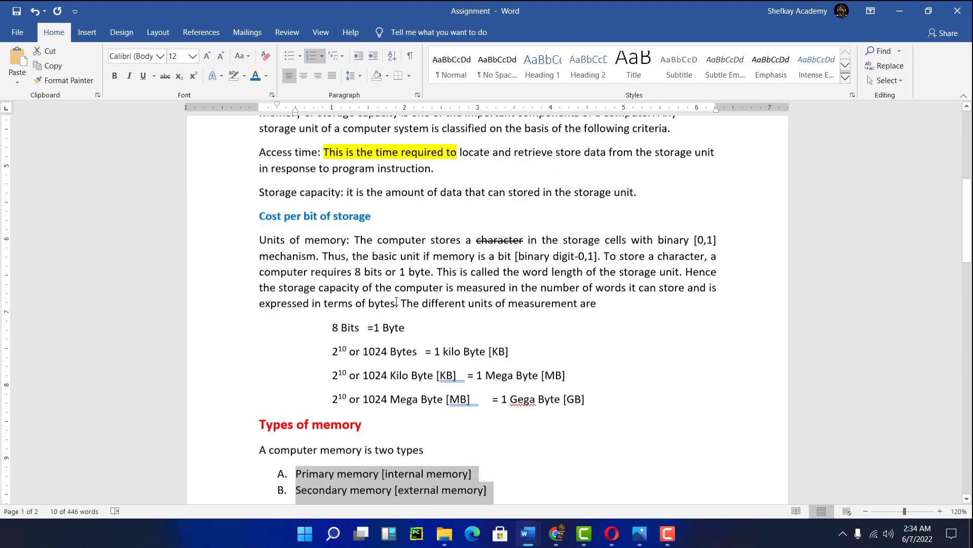
scroll(404, 336, down, 5)
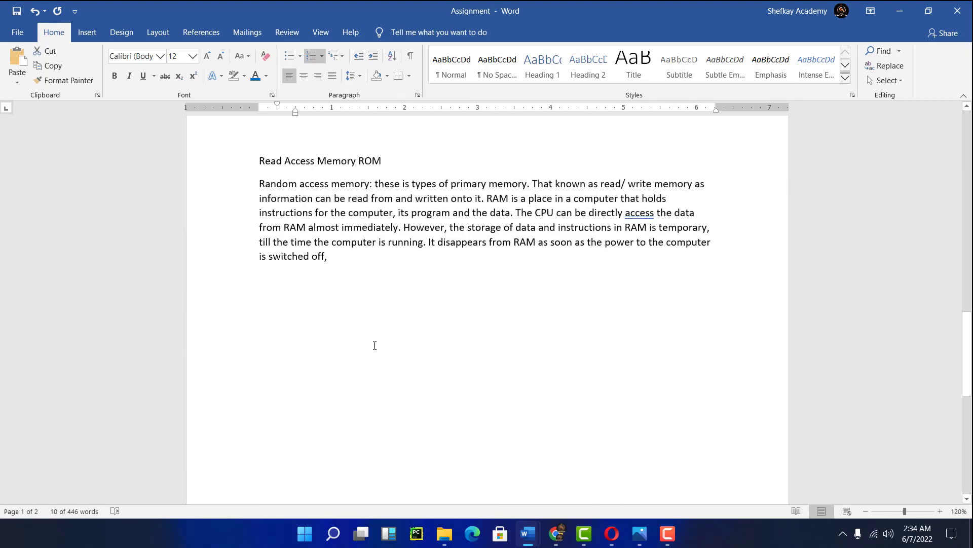
click(365, 283)
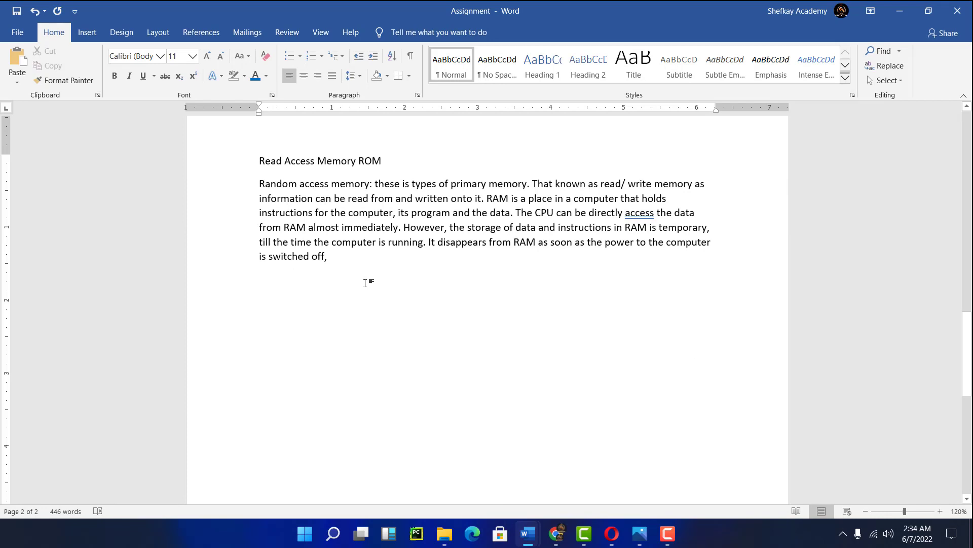
text(list )
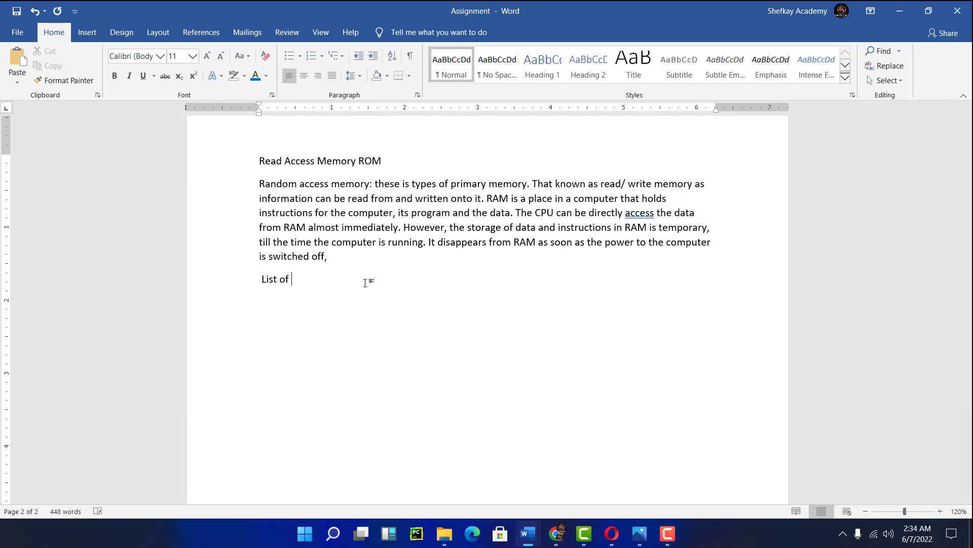
text(of food)
- Start a bulleted list with the colourful bullet style and enter Rice as the first item
click(299, 57)
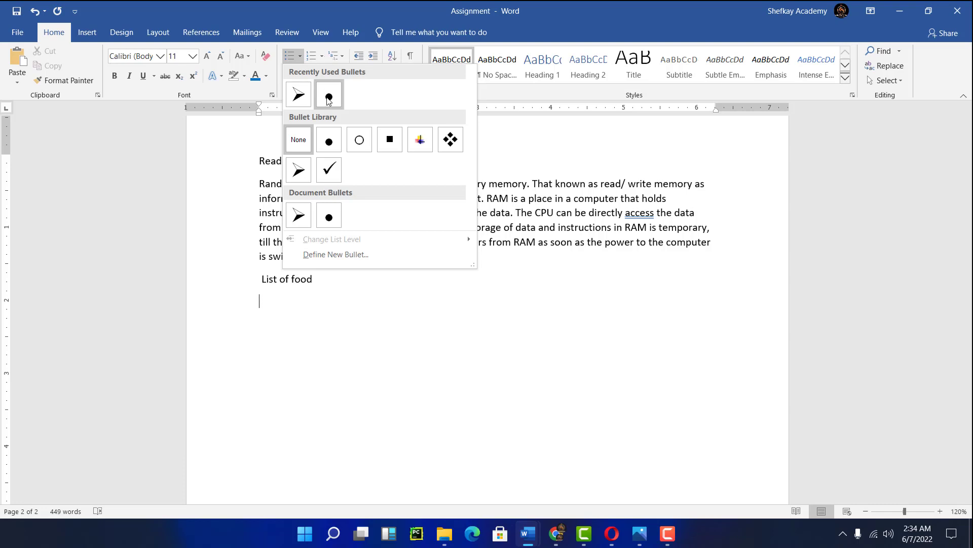
click(420, 141)
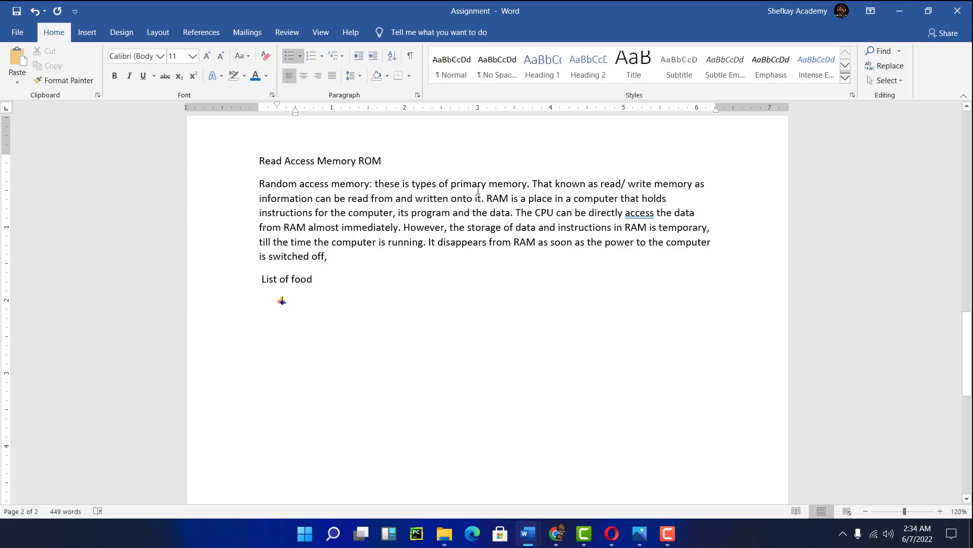
text(Rice)
key(Return)
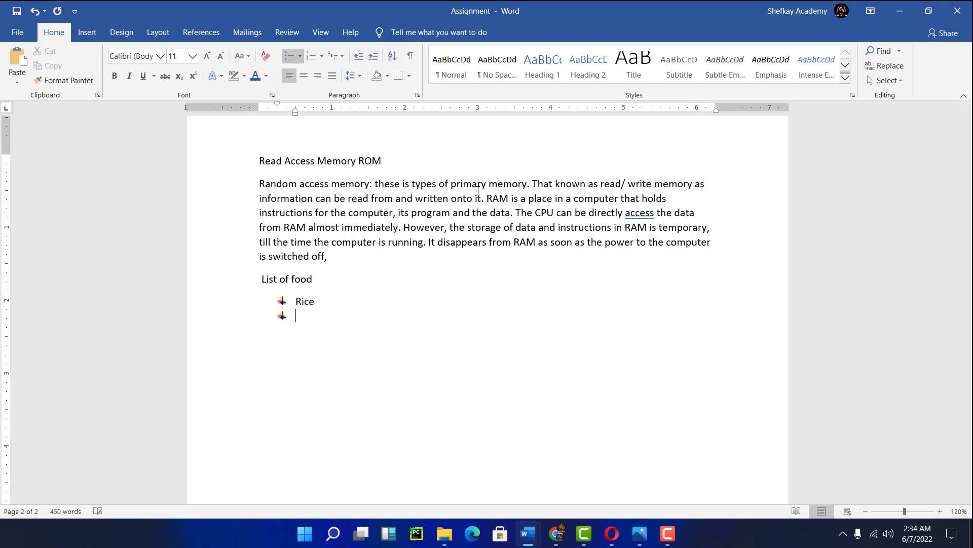
- Add Beans, Yam and Cassava as further items of the food list
text(beans)
key(Return)
text(yam)
key(Return)
text(cassava)
key(Return)
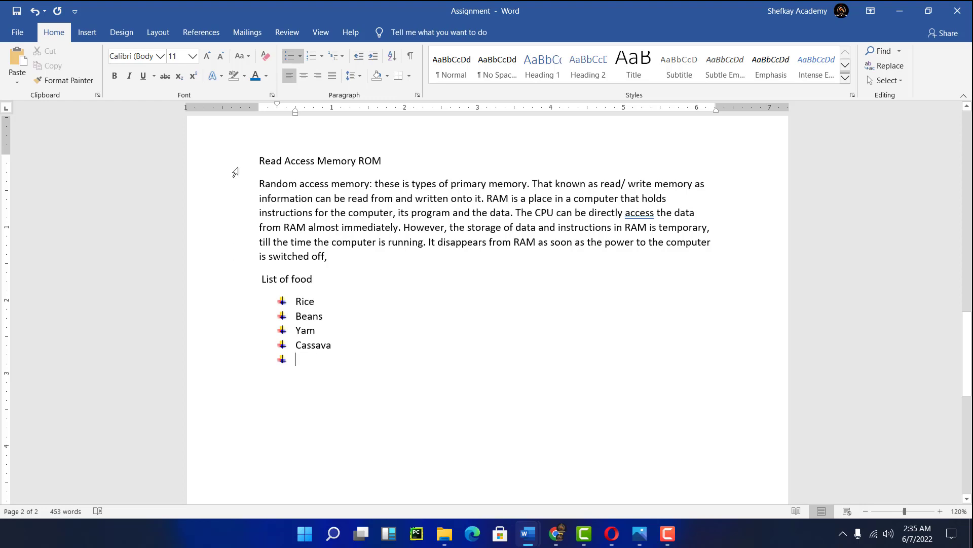
drag(259, 110, 259, 110)
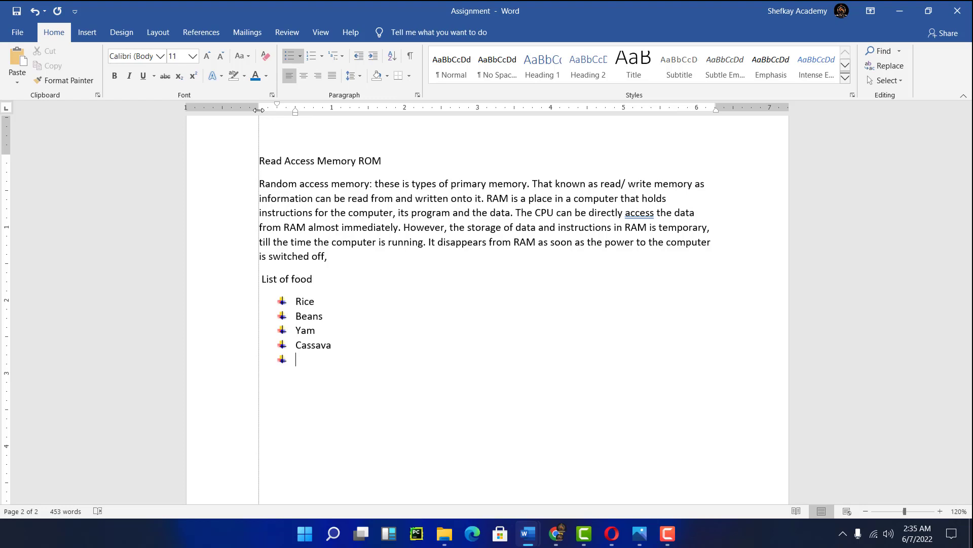
drag(258, 110, 258, 110)
key(BackSpace)
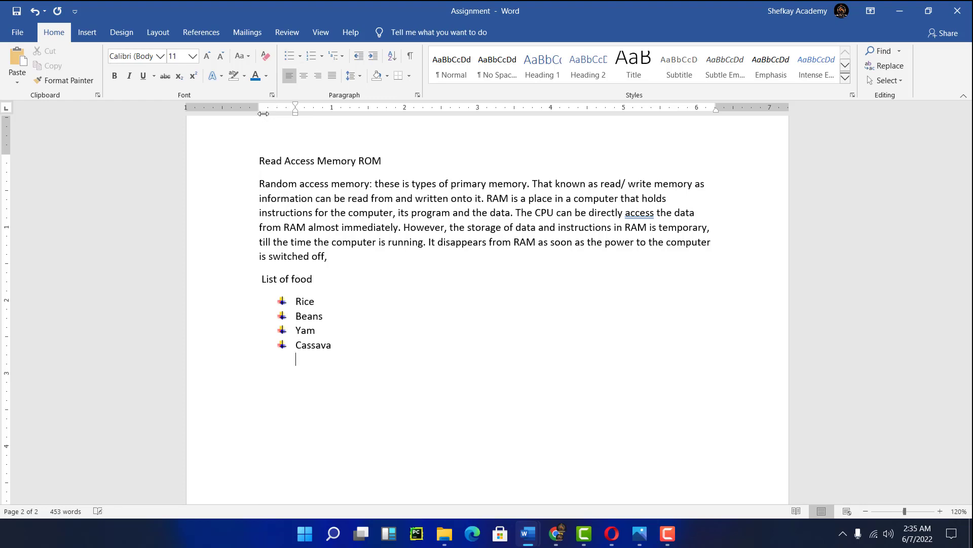
key(BackSpace)
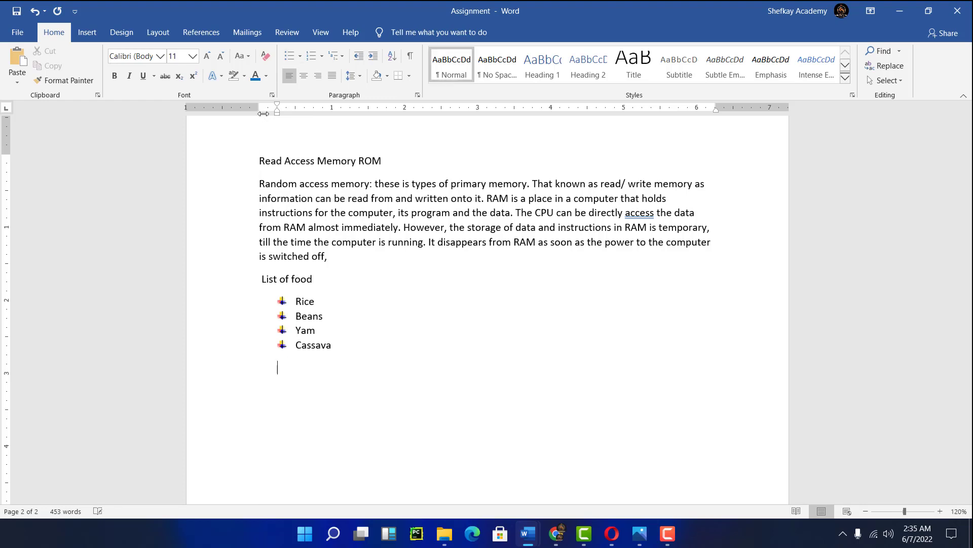
key(BackSpace)
key(Return)
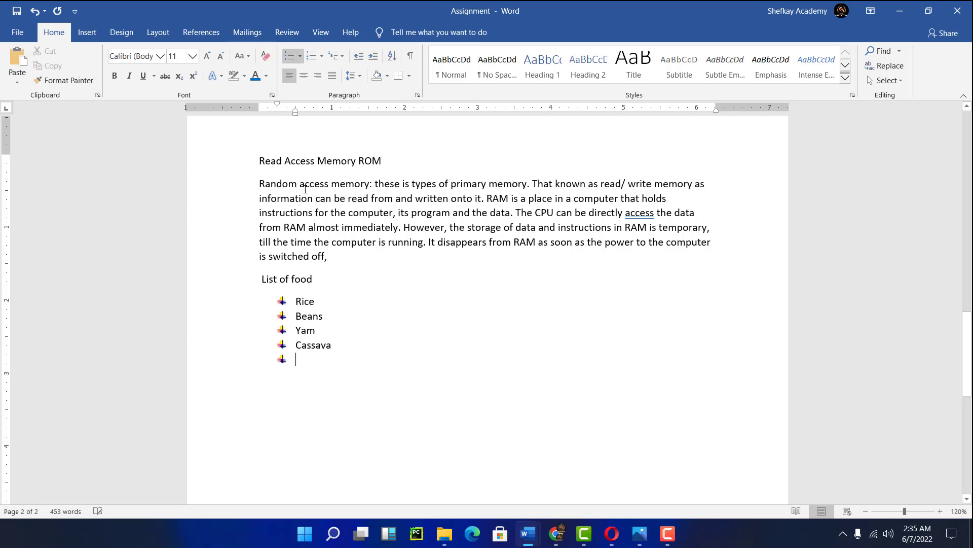
- Turn the empty item below Cassava into an indented sub-item with a checkmark bullet
click(300, 56)
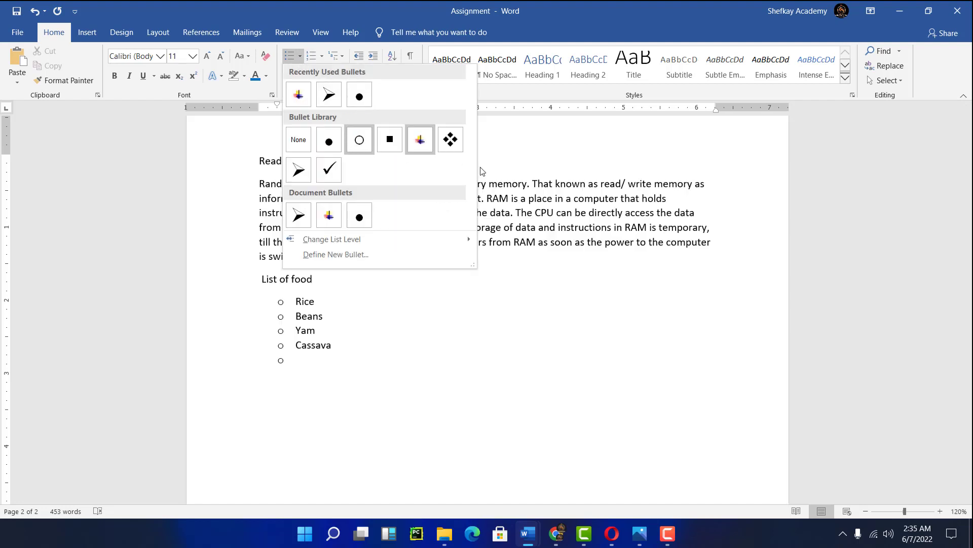
click(330, 357)
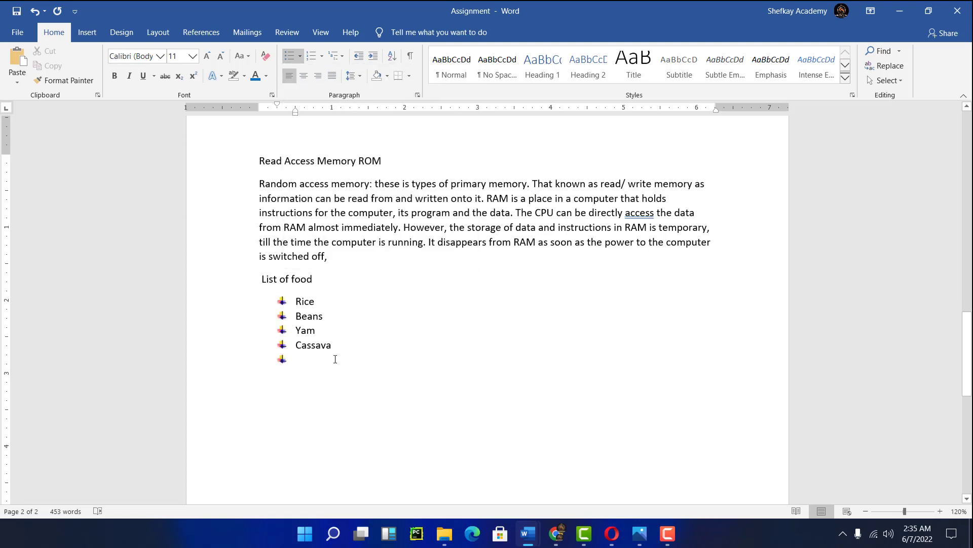
key(BackSpace)
click(300, 55)
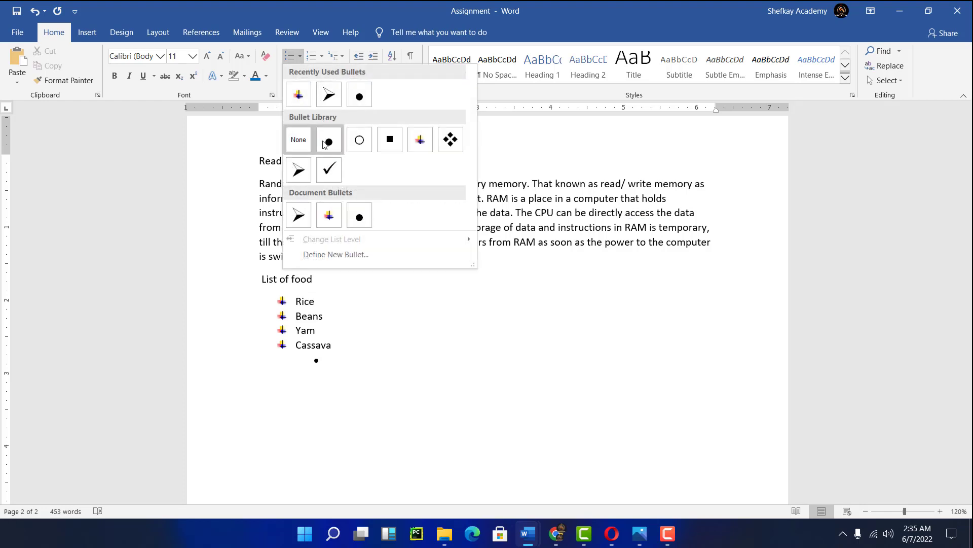
click(328, 170)
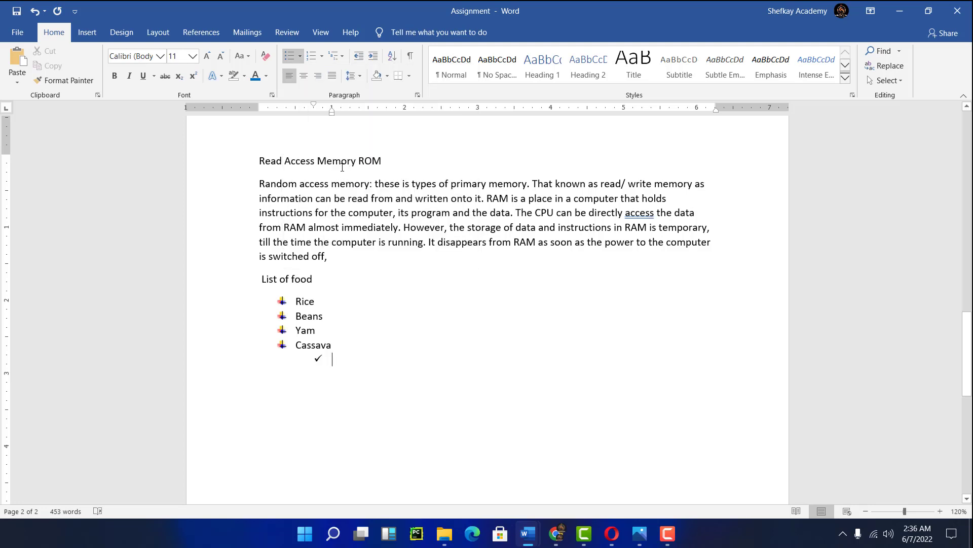
- Enter 'Cassava dust' as the checkmark sub-item and end the list
text(cassa)
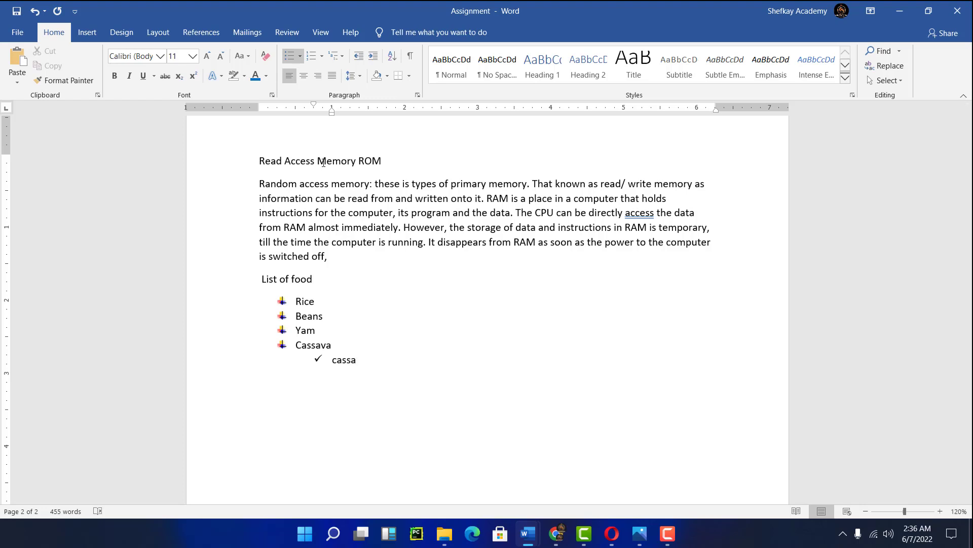
text(va dust)
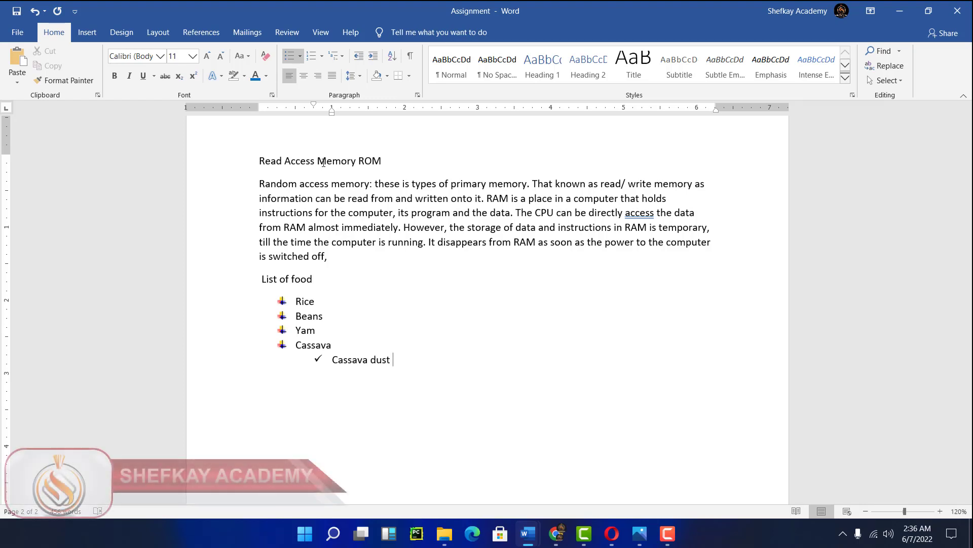
key(Return)
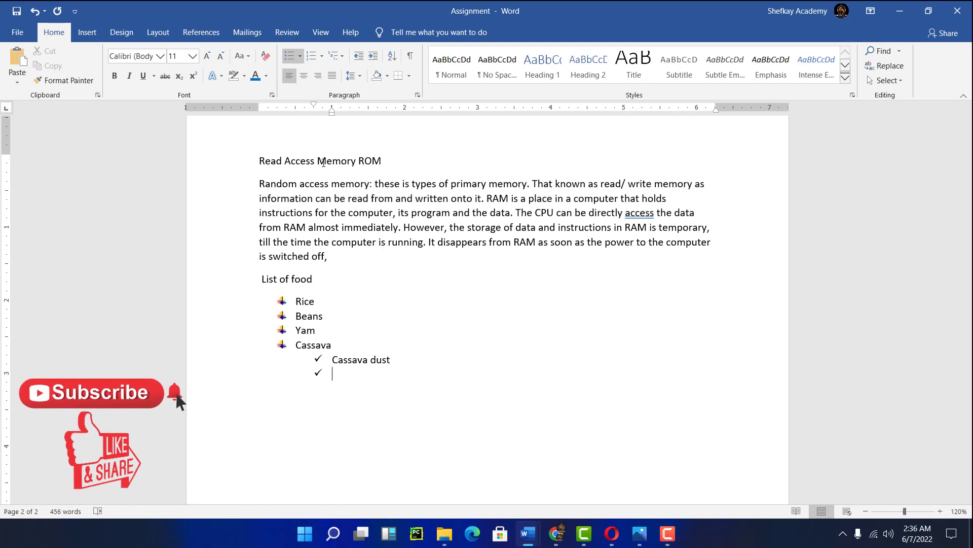
key(Return)
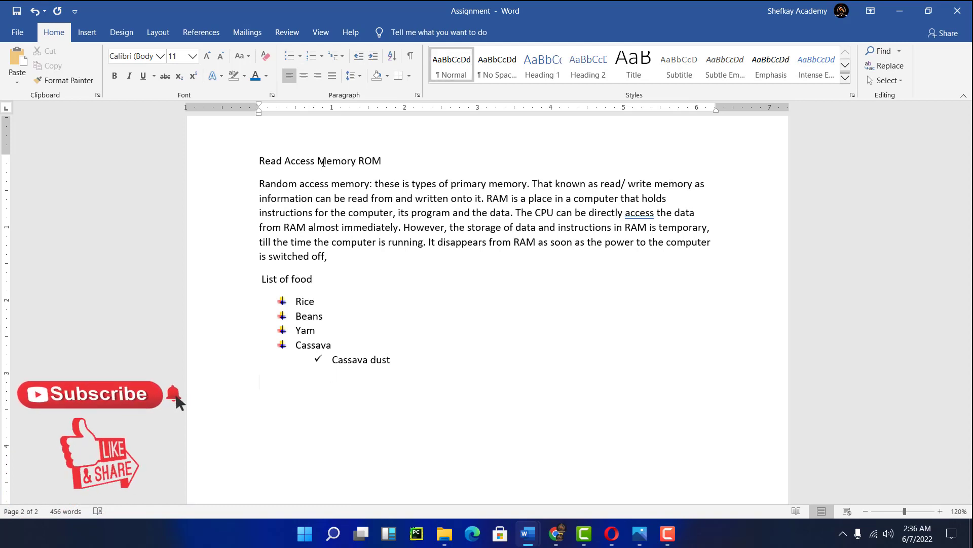
- Add 'Cassava floor' as a second checkmark sub-item under Cassava
key(BackSpace)
key(Return)
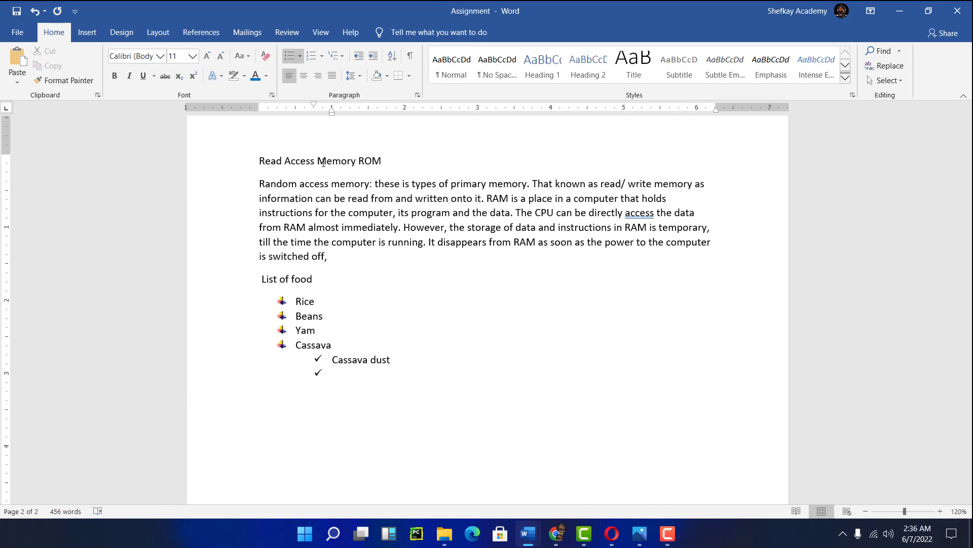
text(cassava floor)
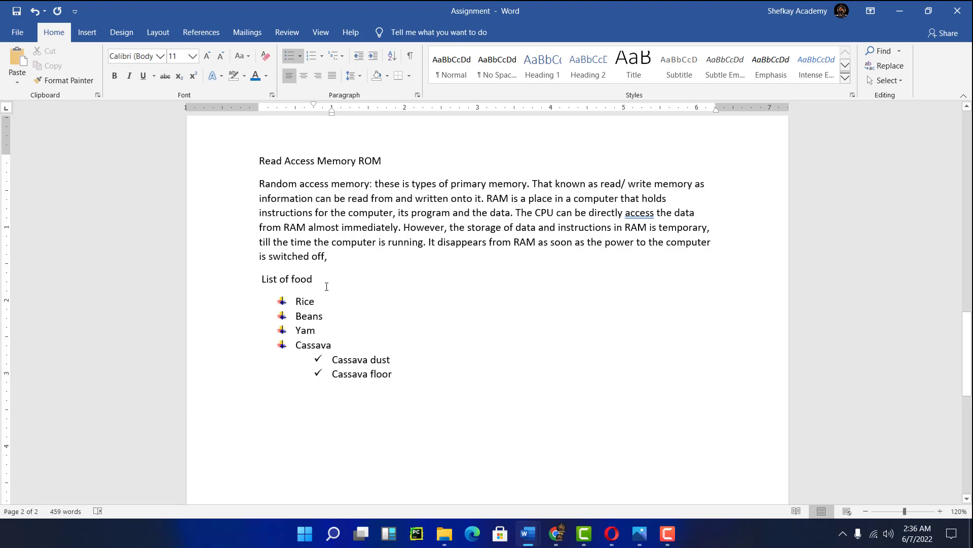
- Insert a new sub-item below Beans with the four-diamond bullet and enter 'Green beans'
click(338, 317)
key(Return)
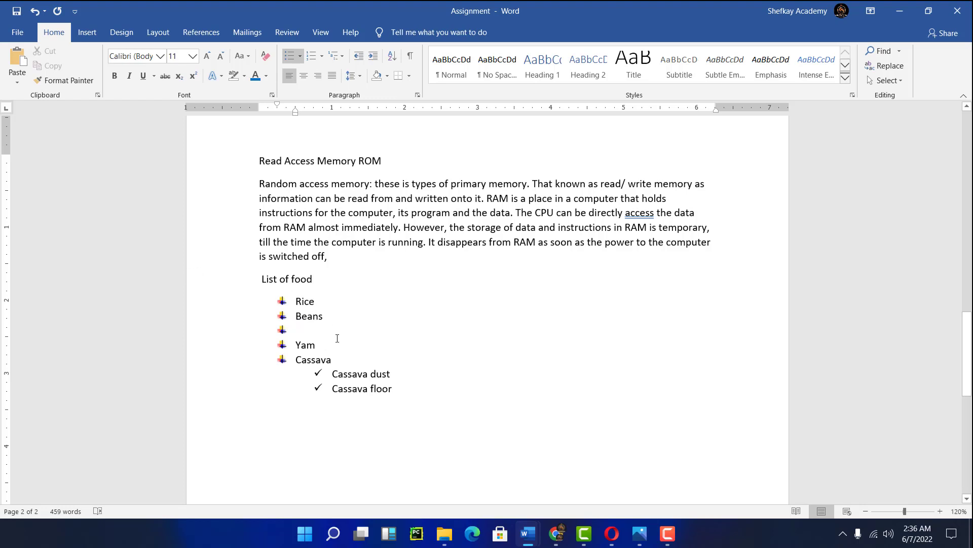
key(BackSpace)
click(299, 57)
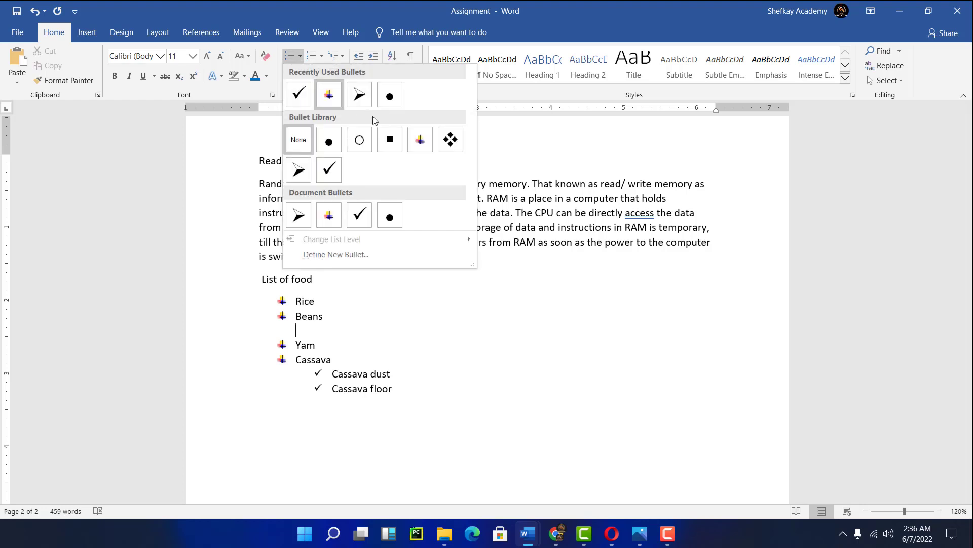
click(454, 140)
text(gr)
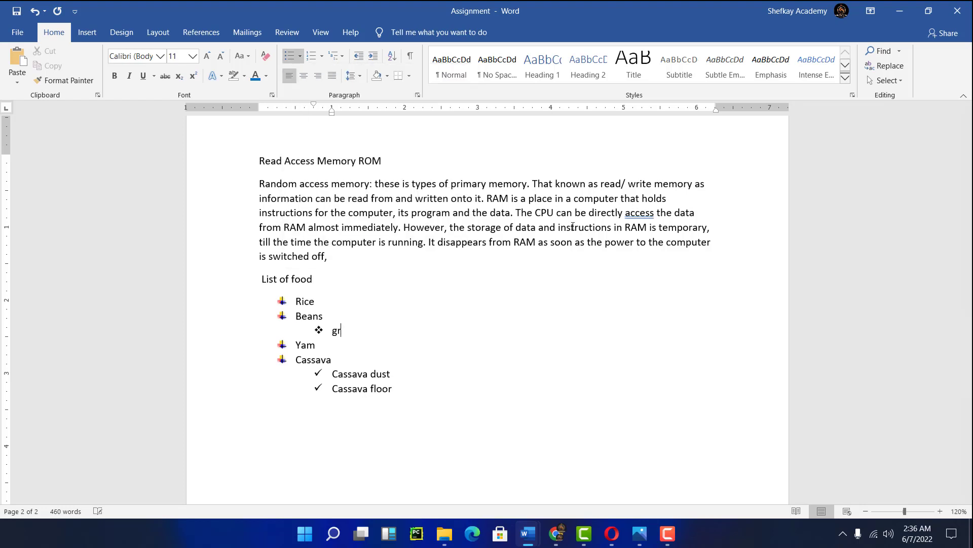
text(een beans)
- Add 'Red beans' as the next diamond sub-item under Beans
key(Return)
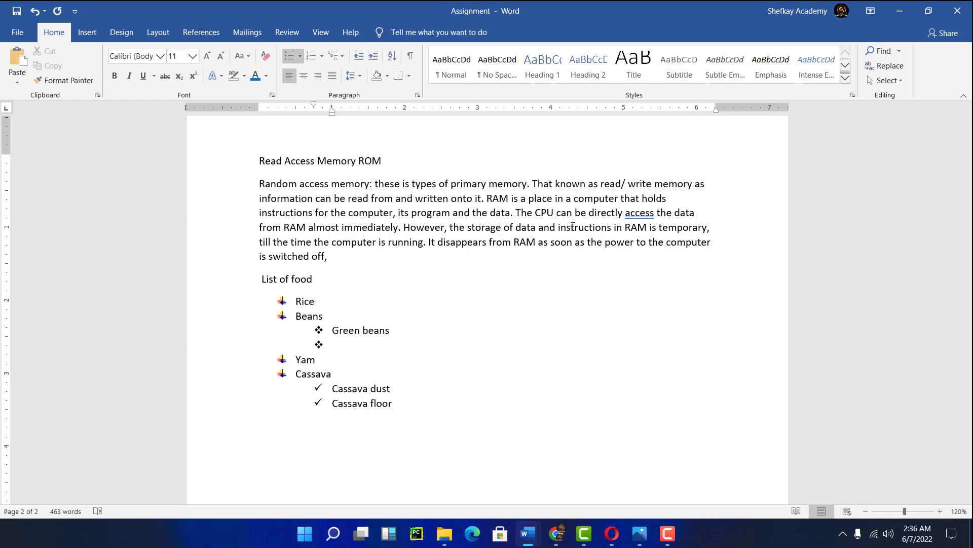
text(red beand)
key(BackSpace)
text(s)
- Add a deeper-level item with the round bullet below Red beans and enter 'Red red'
double_click(300, 361)
click(332, 360)
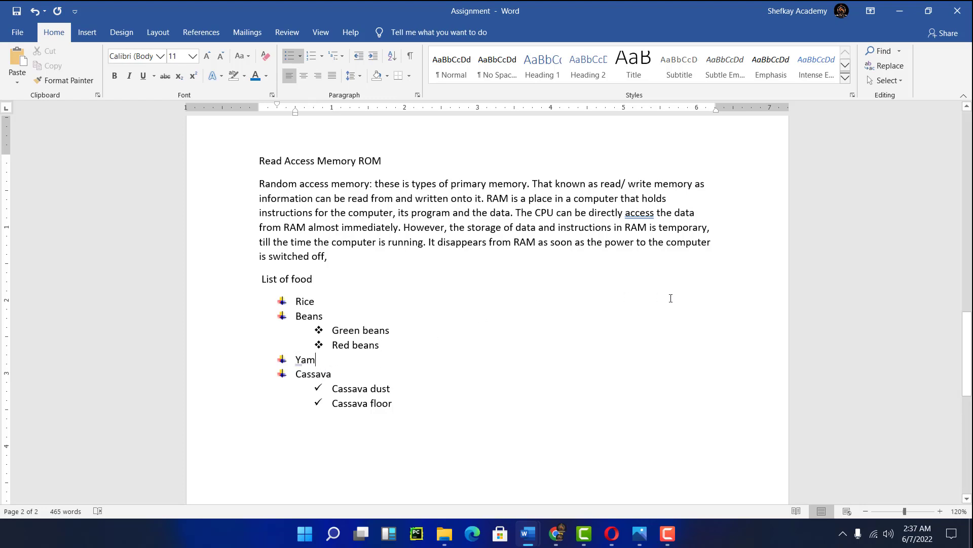
click(388, 345)
key(Return)
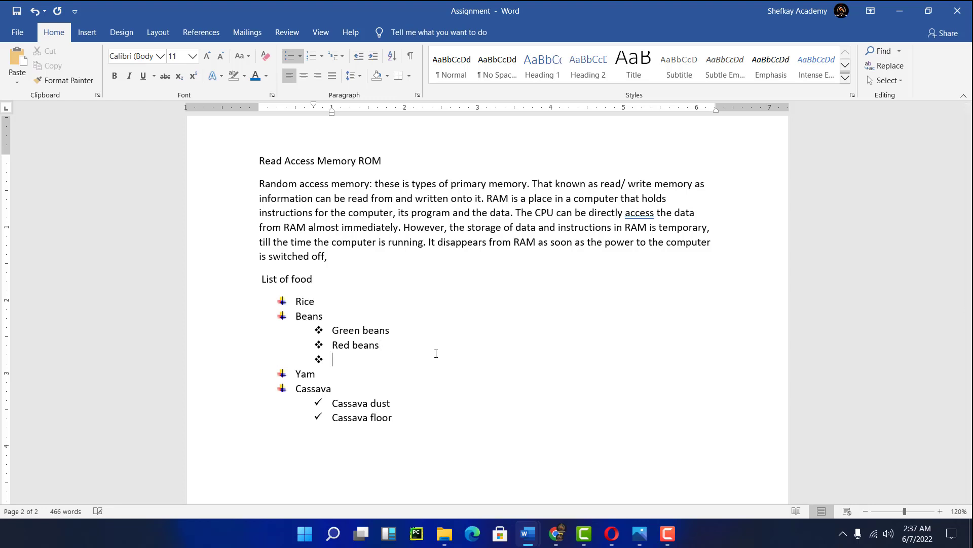
key(BackSpace)
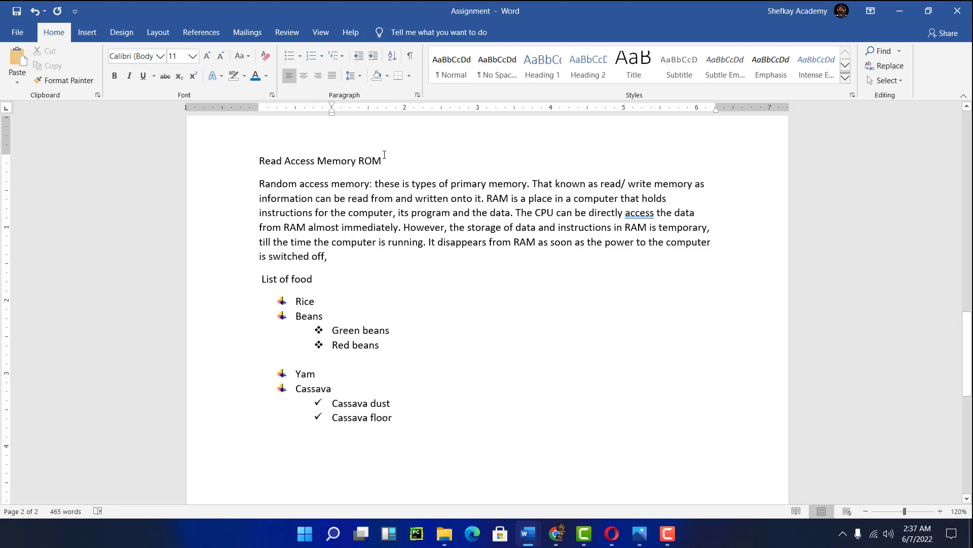
click(300, 56)
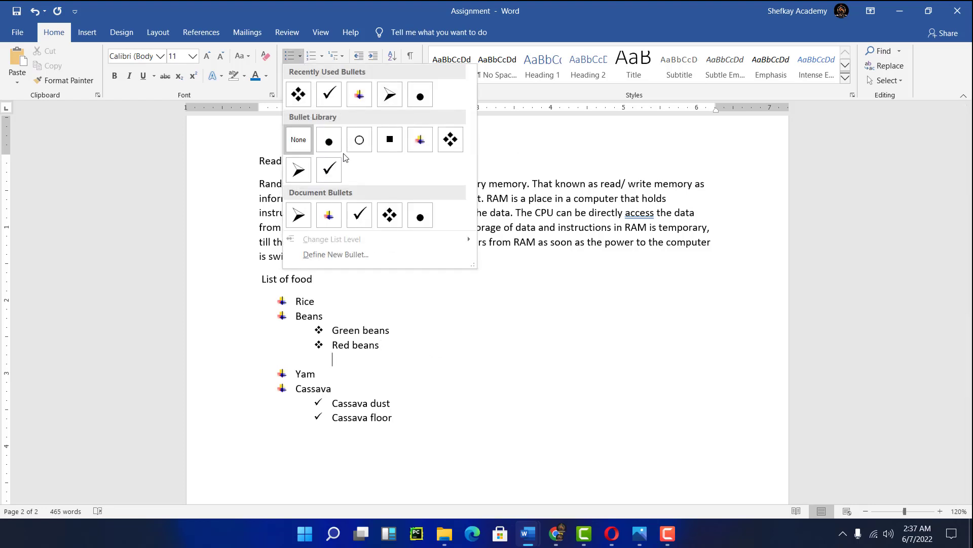
click(419, 218)
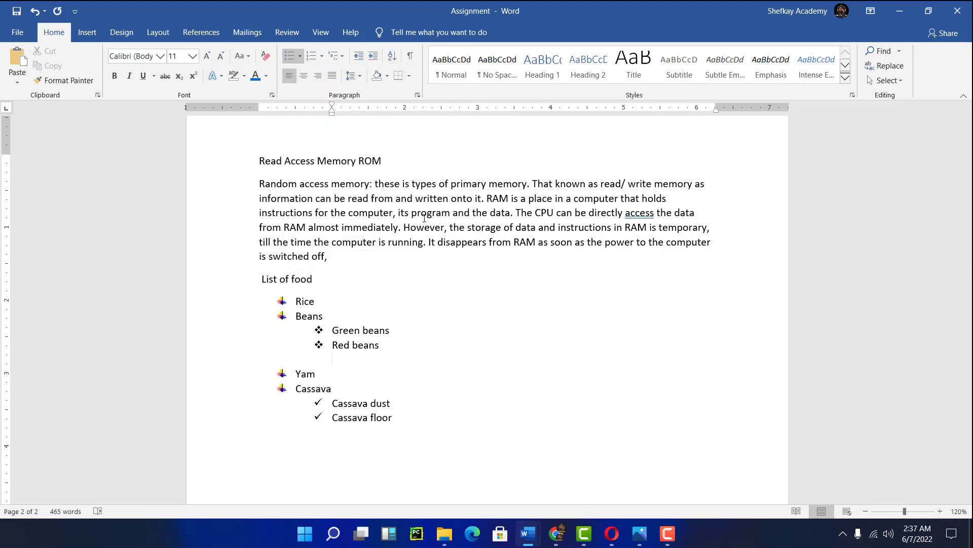
text(r)
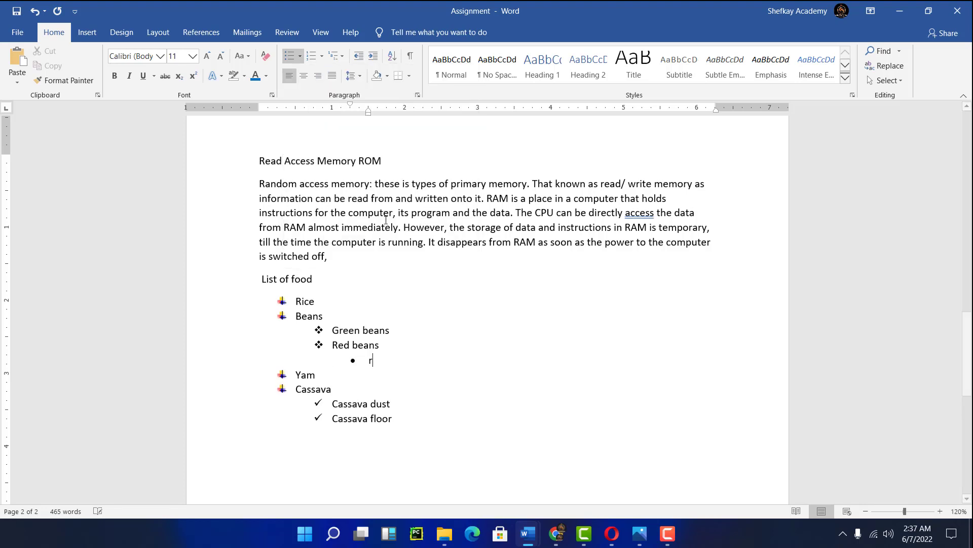
text(ed red)
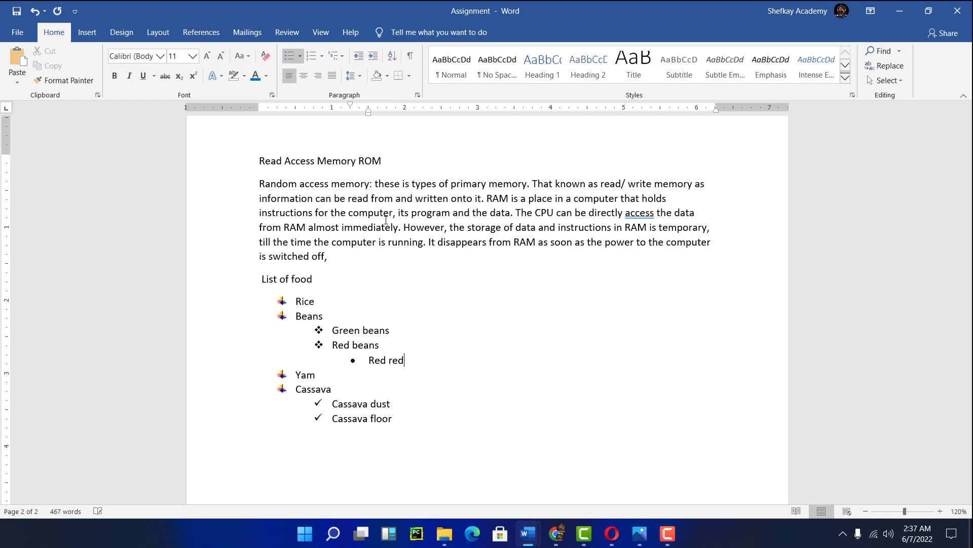
- Add 'Green red' as another round-bullet item at the same level
key(Return)
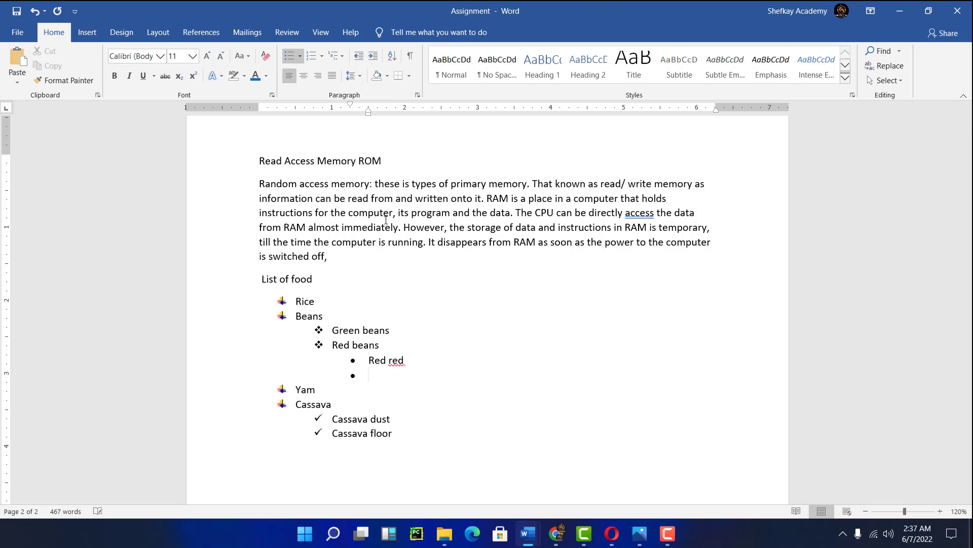
text(green red)
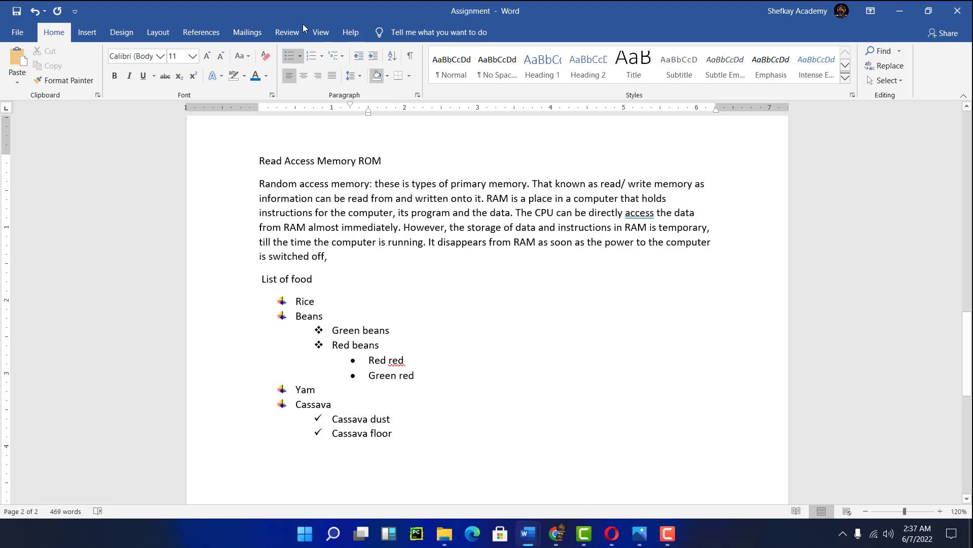
- Define a new picture bullet from the 'favour memory' image file for the Red red and Green red items
click(300, 56)
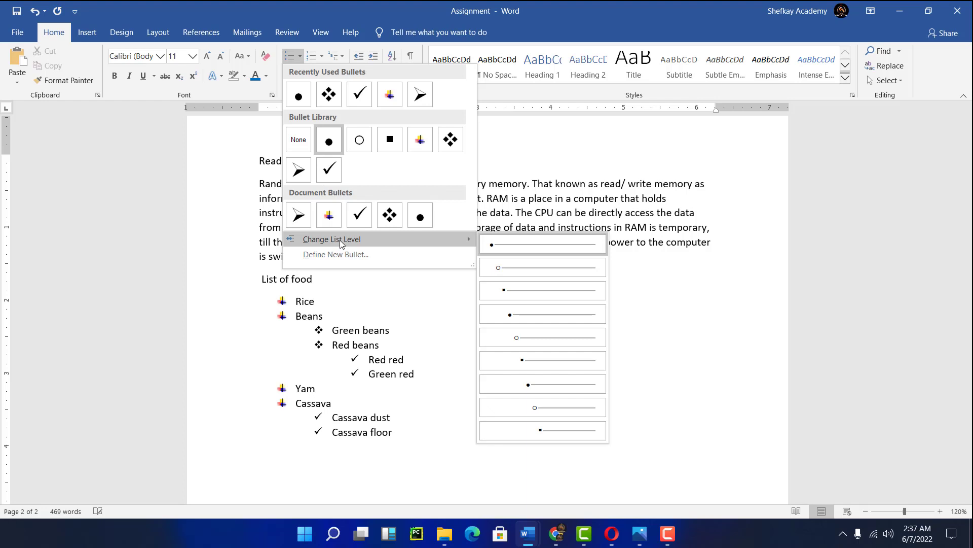
click(318, 255)
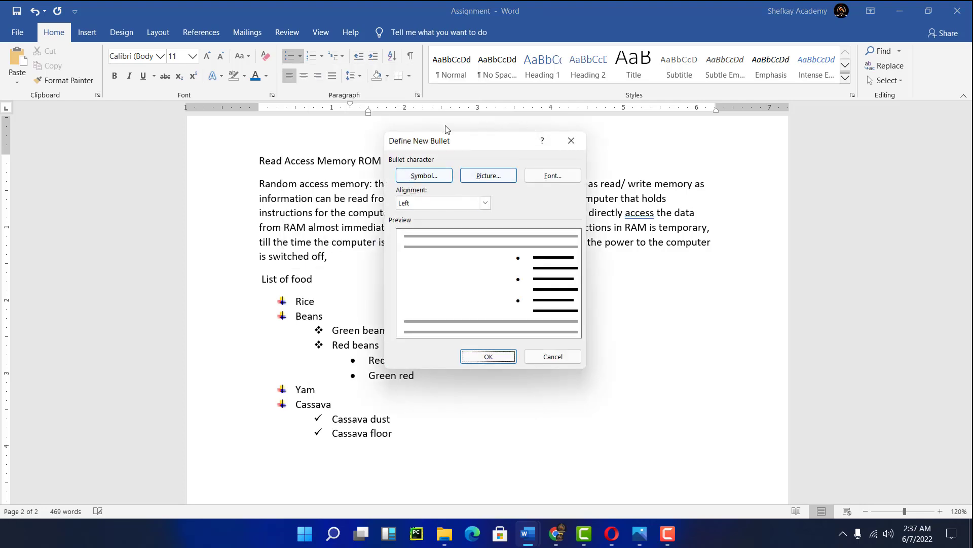
drag(449, 140, 540, 136)
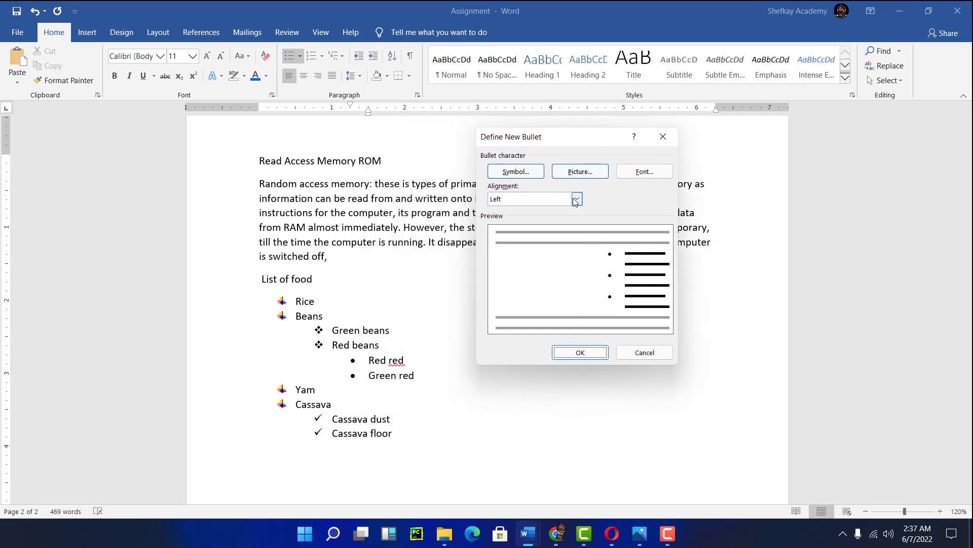
click(576, 200)
click(577, 200)
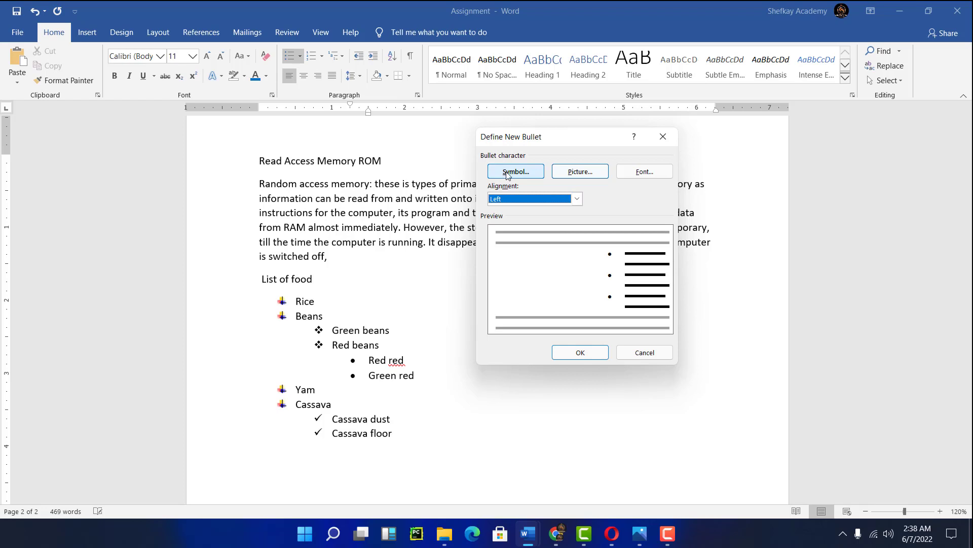
click(579, 173)
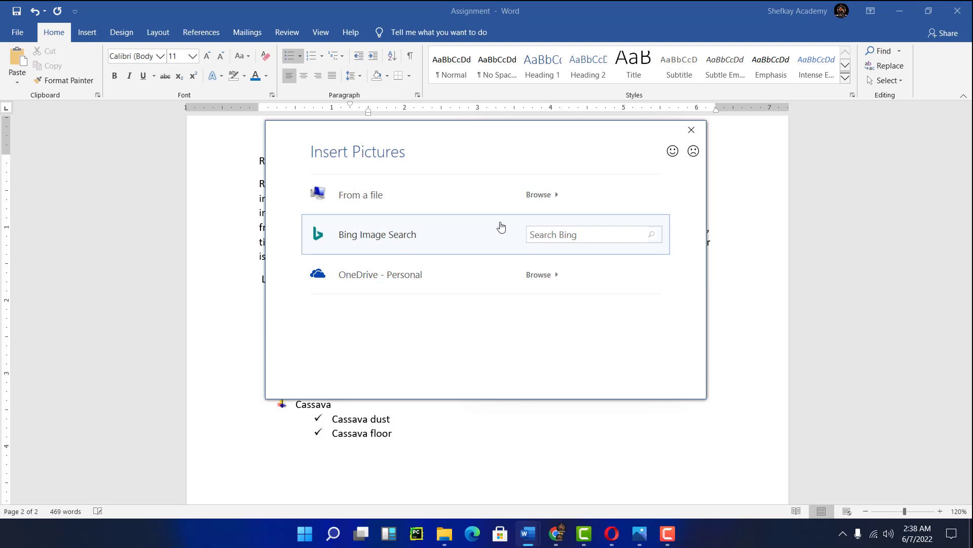
click(539, 195)
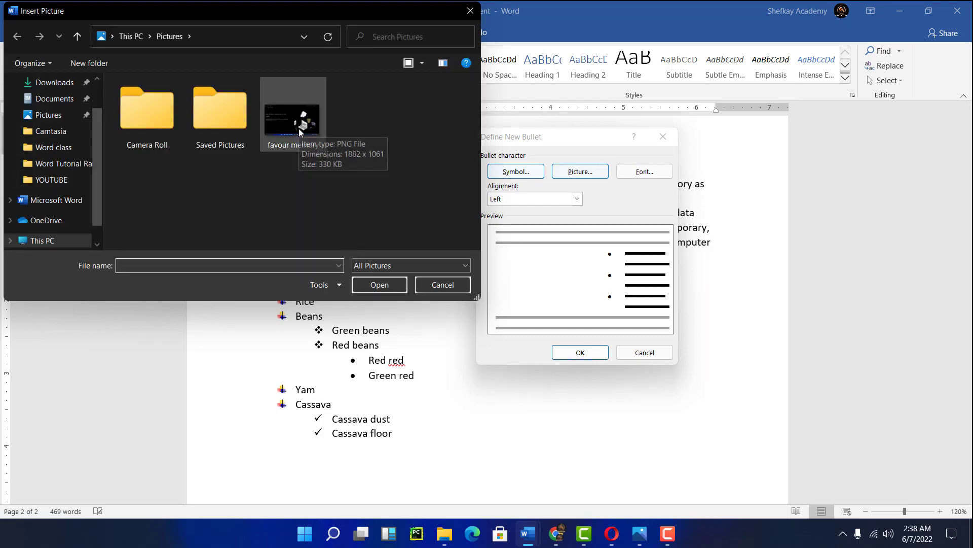
click(285, 138)
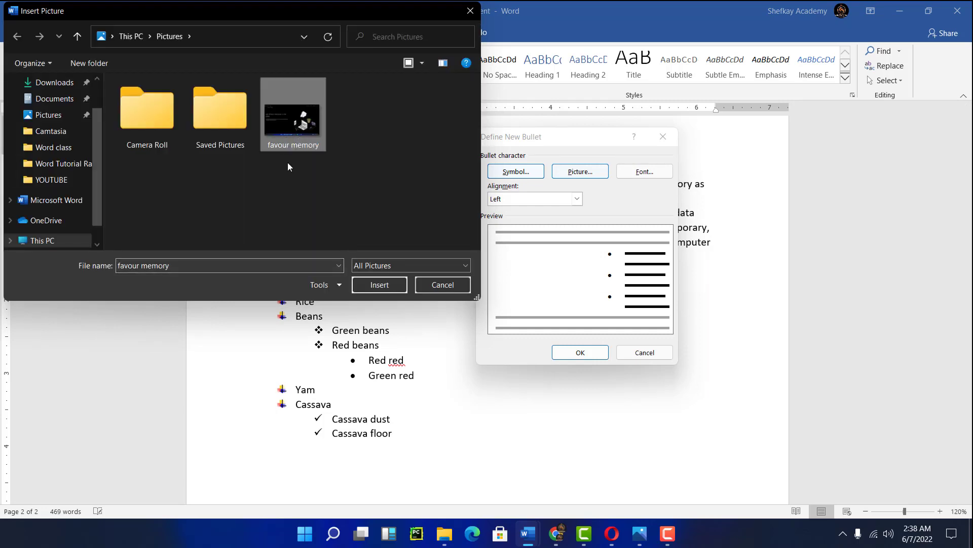
click(381, 282)
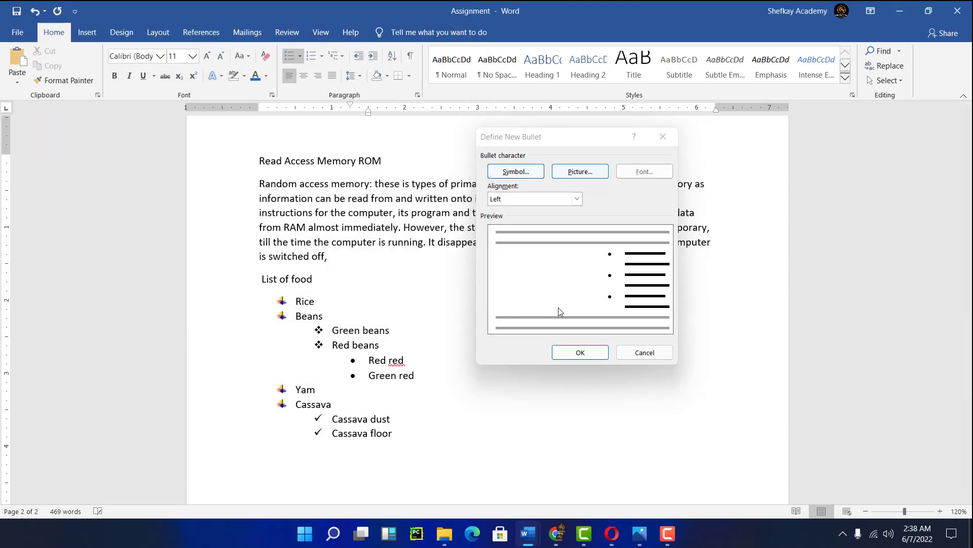
click(576, 354)
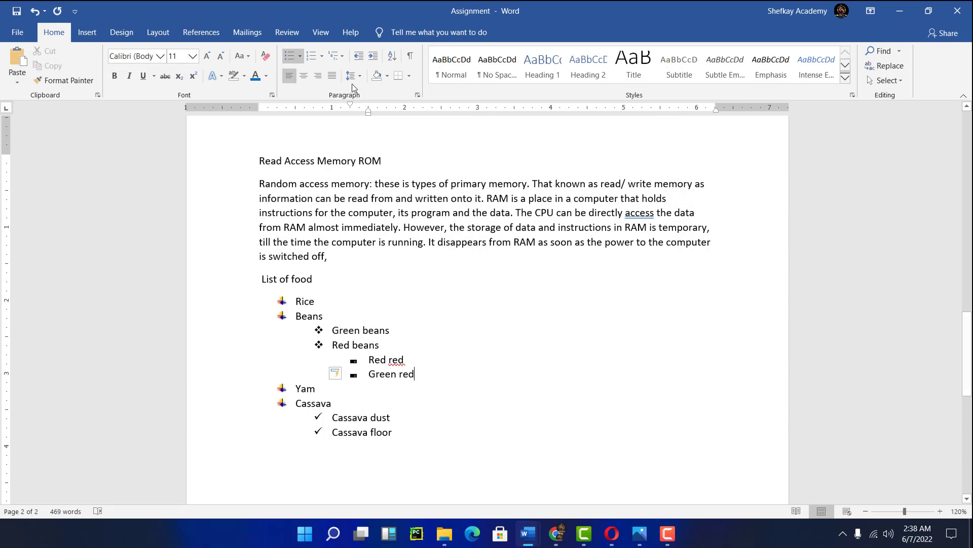
- Open Define New Bullet's symbol picker and select the copyright symbol
click(302, 57)
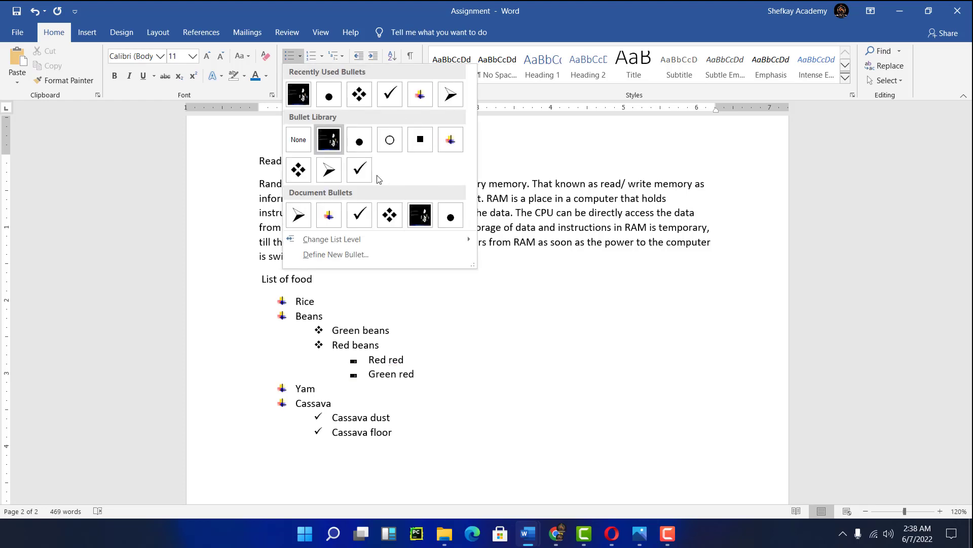
click(336, 255)
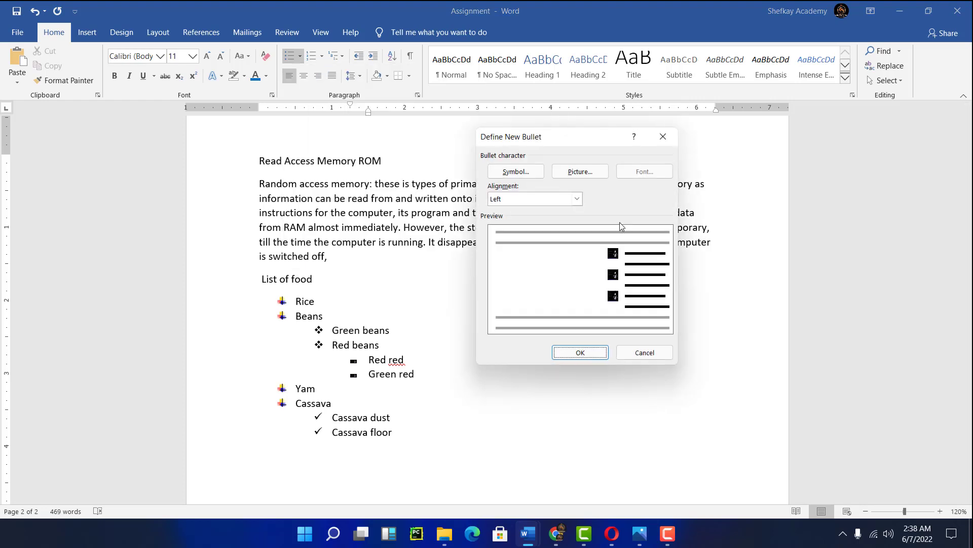
click(528, 174)
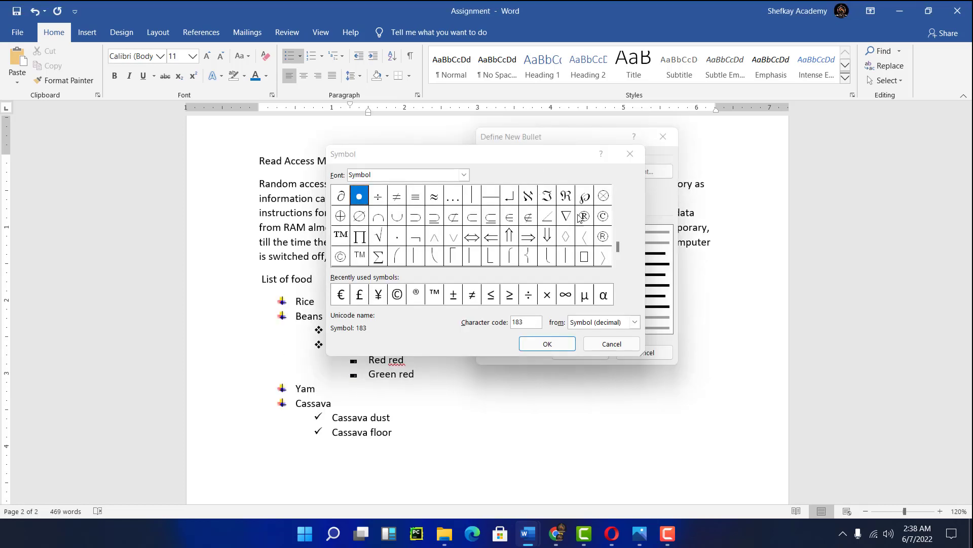
click(398, 295)
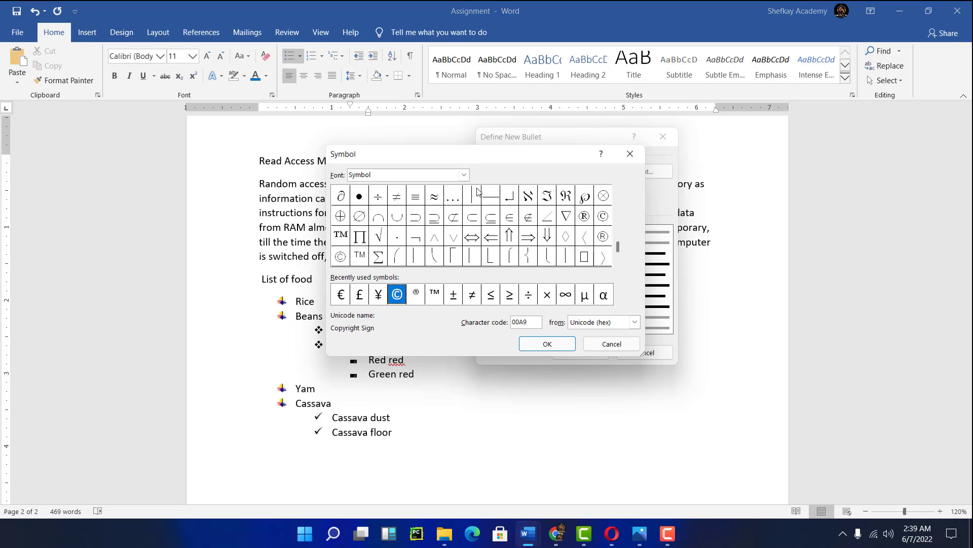
- Change the symbol font to Webdings and pick the eye symbol as the new bullet for the Red red and Green red items
click(465, 175)
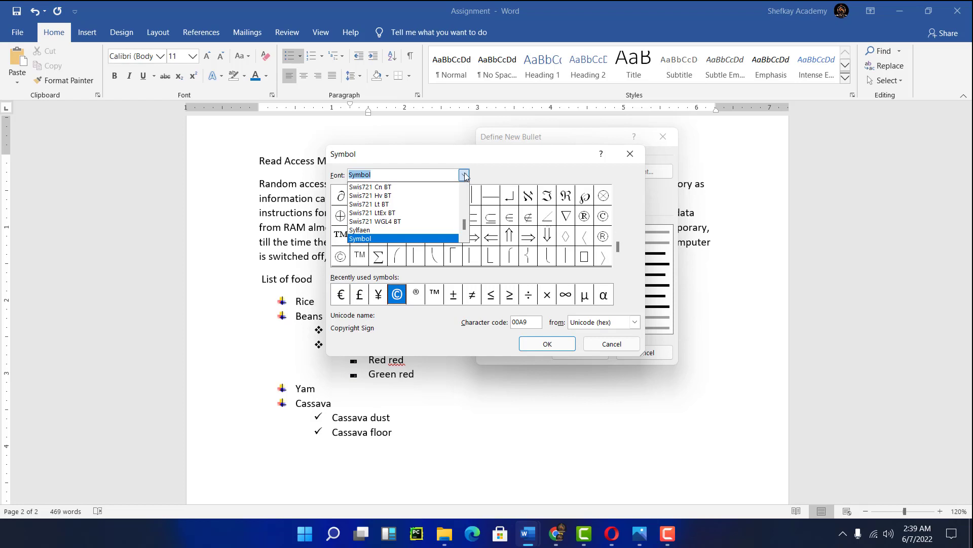
click(465, 173)
click(464, 174)
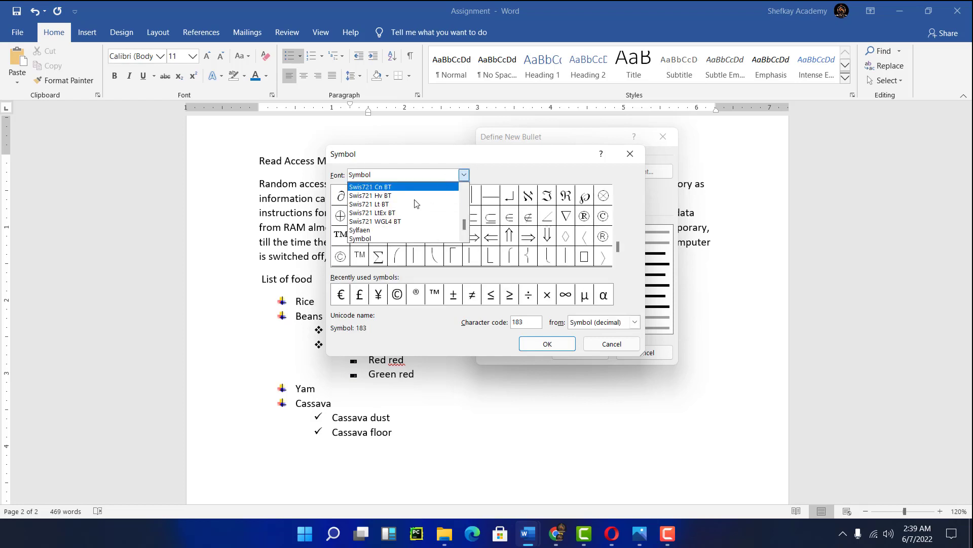
click(385, 216)
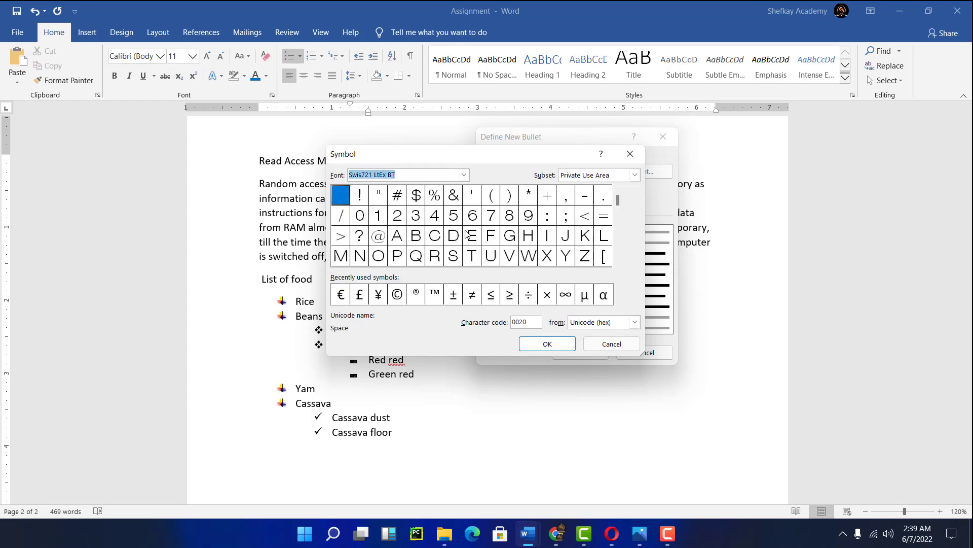
click(464, 175)
scroll(439, 204, up, 10)
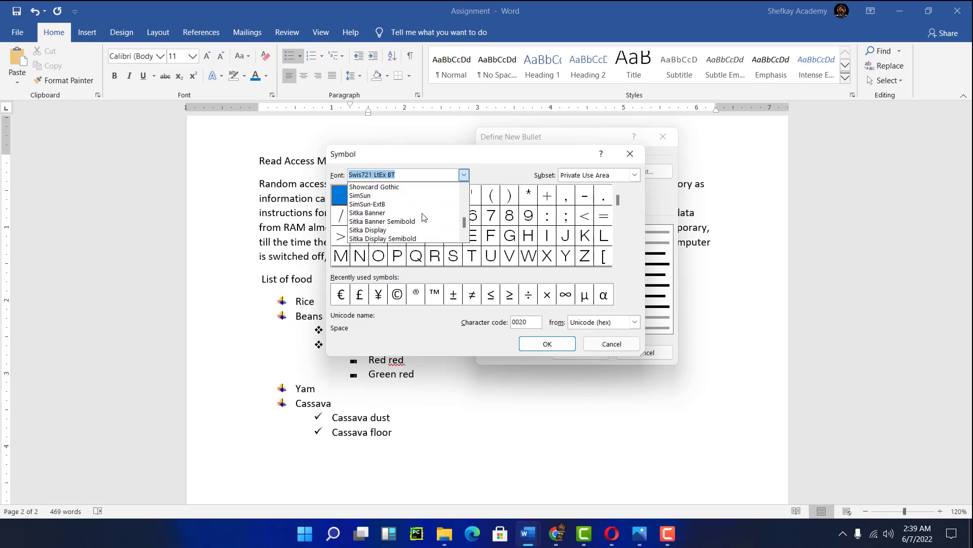
click(374, 204)
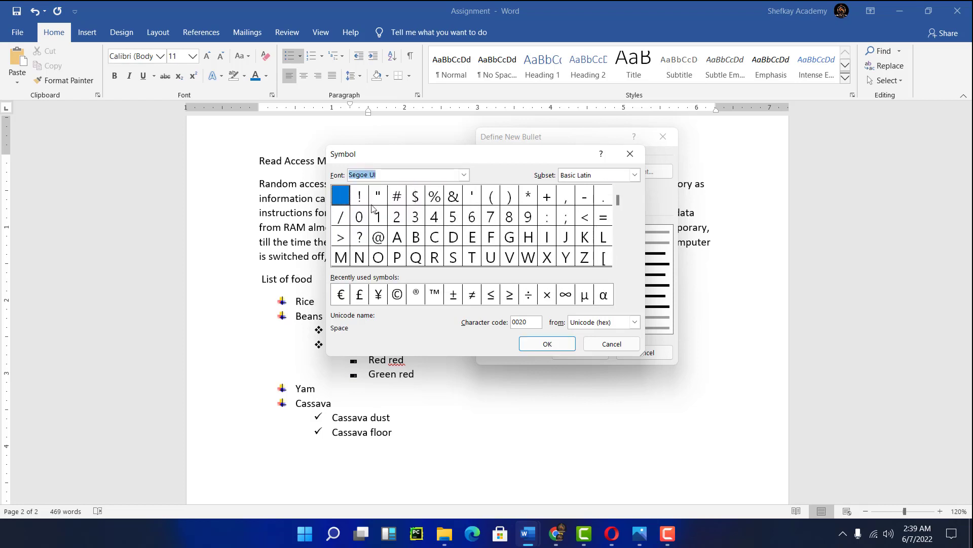
click(464, 175)
scroll(410, 216, down, 8)
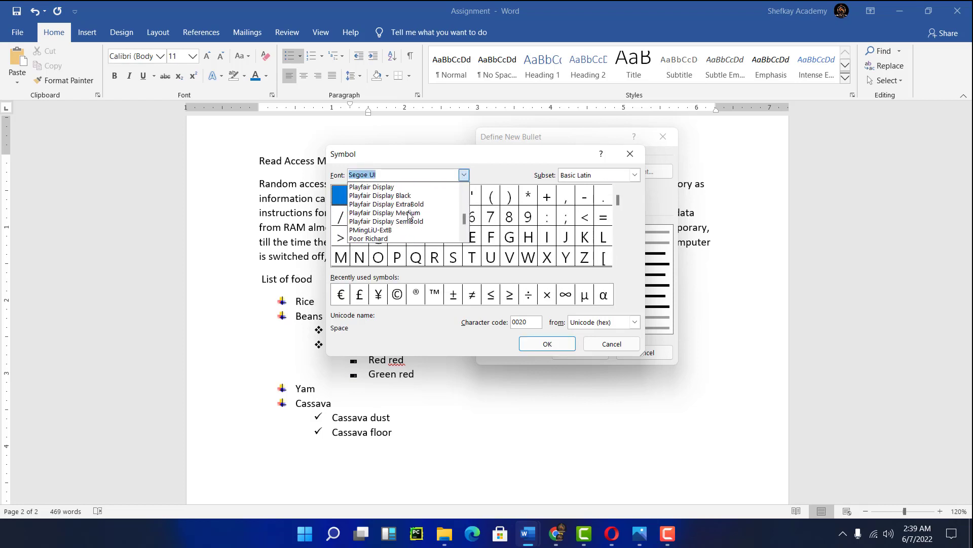
scroll(410, 217, down, 10)
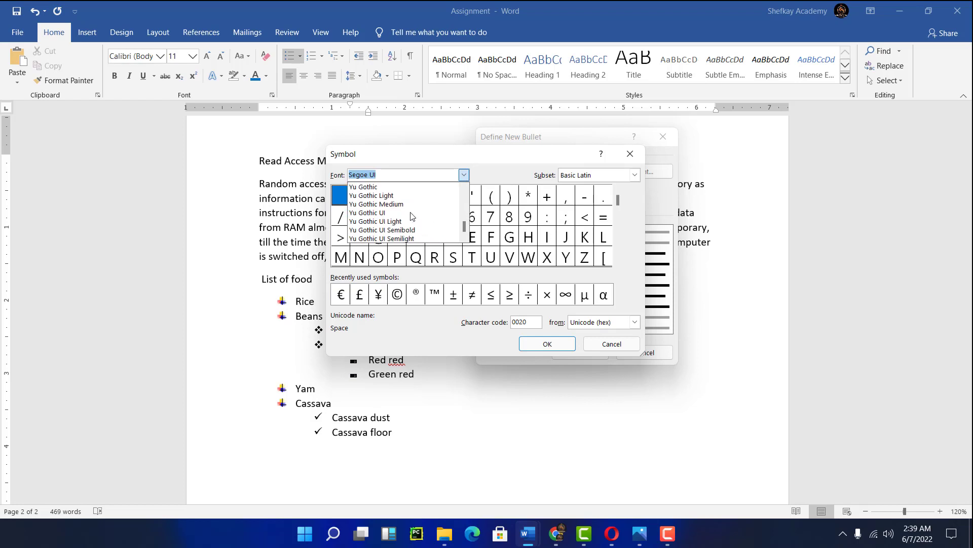
scroll(400, 215, up, 2)
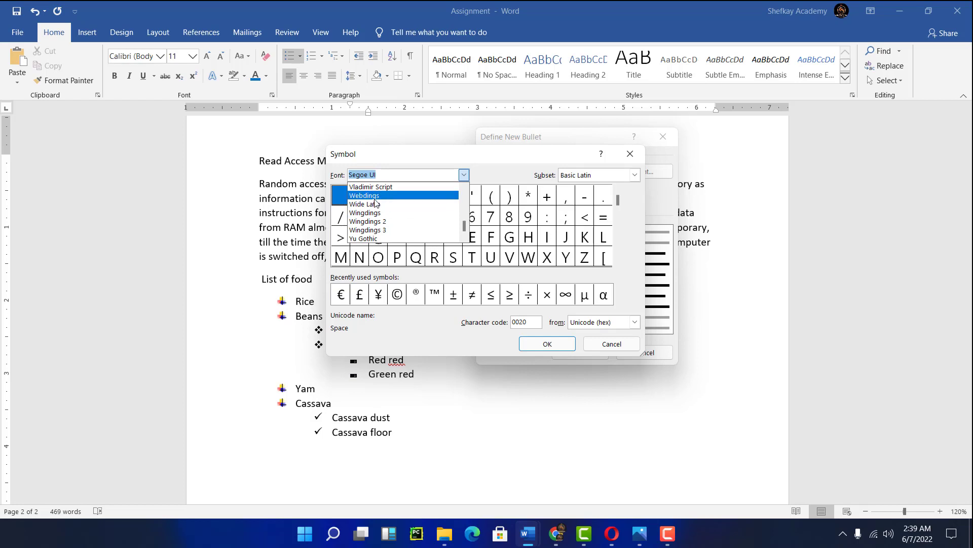
click(374, 197)
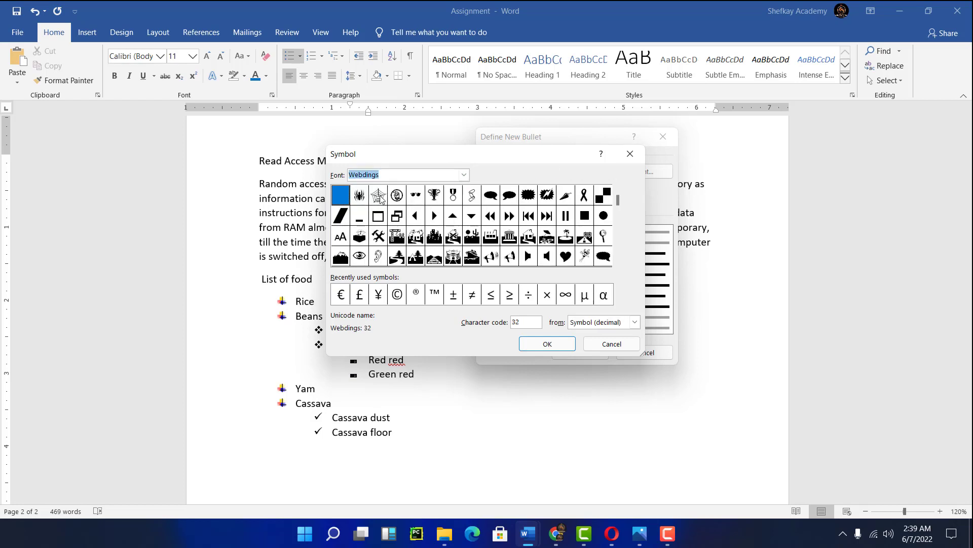
click(360, 257)
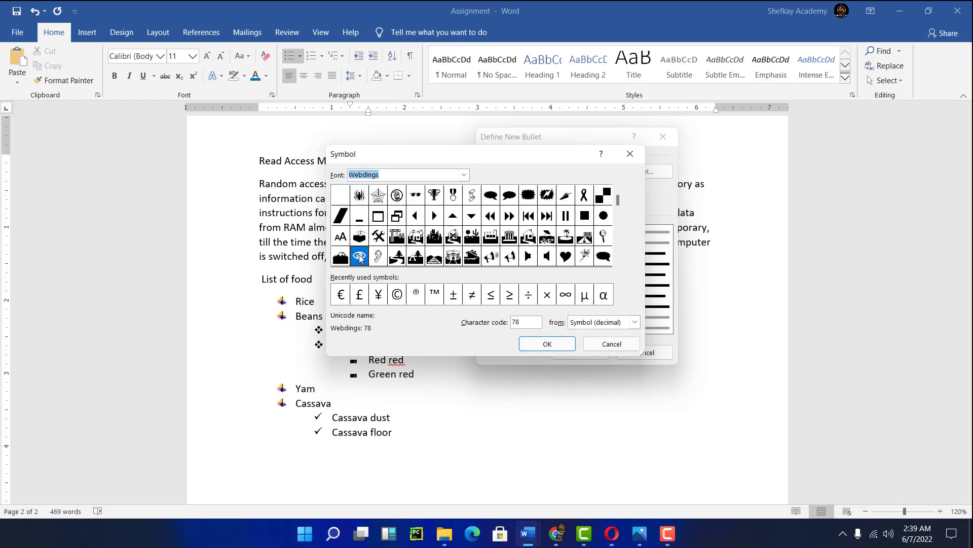
click(548, 345)
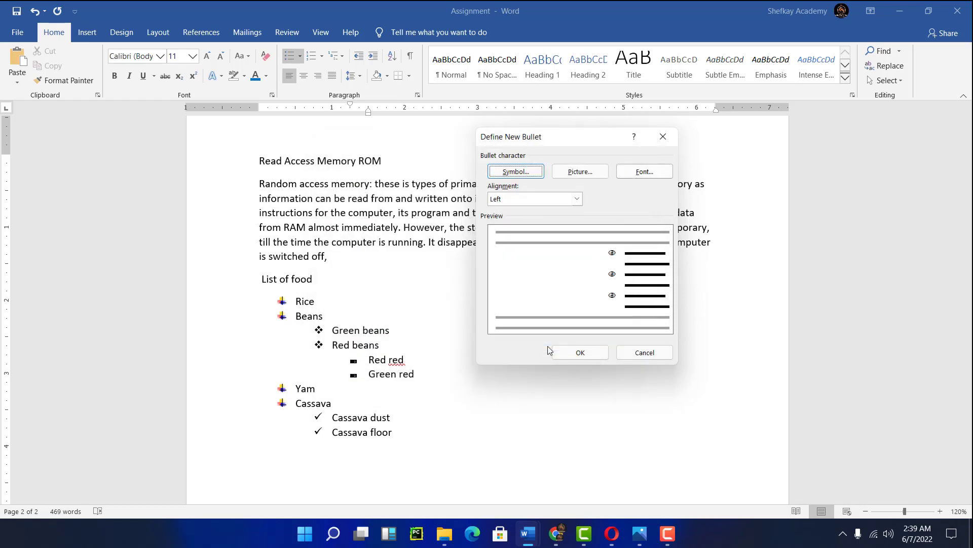
click(580, 353)
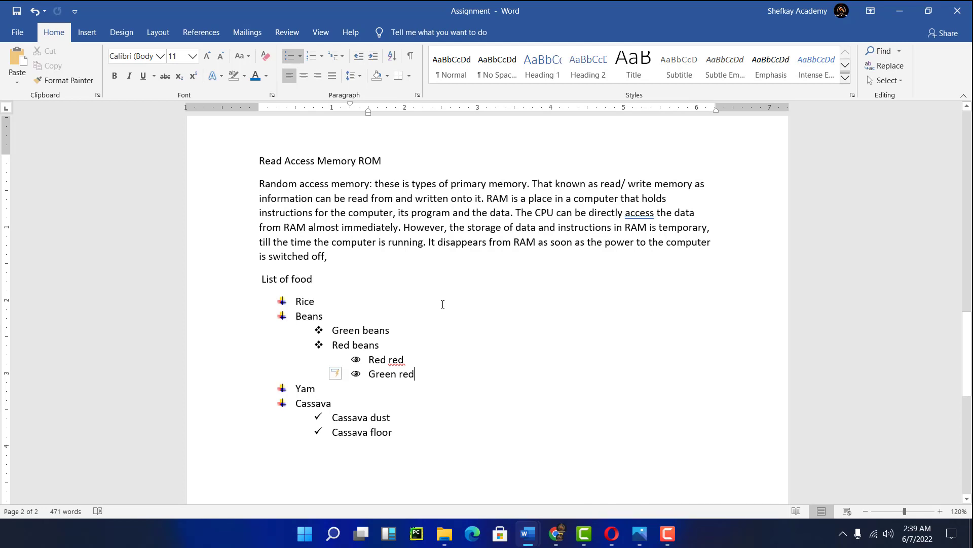
click(322, 56)
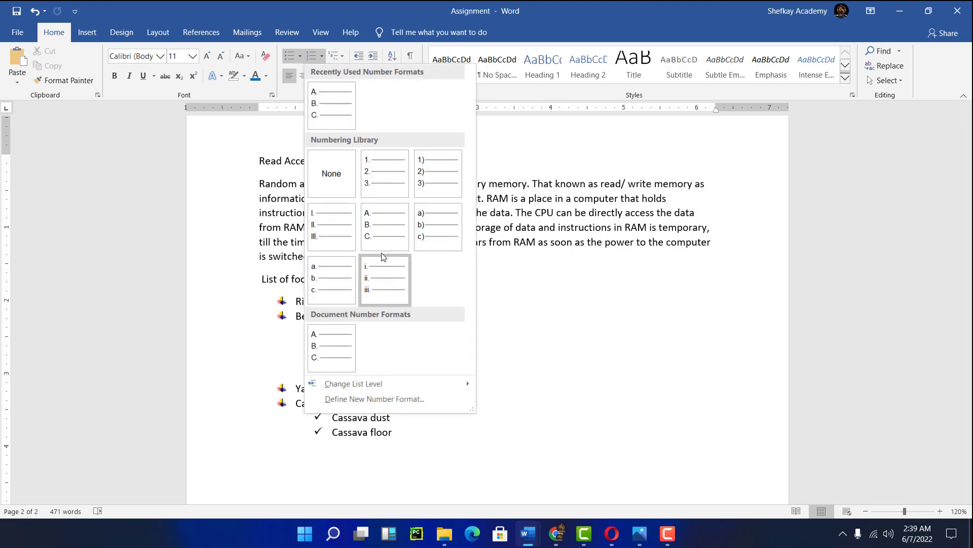
click(442, 369)
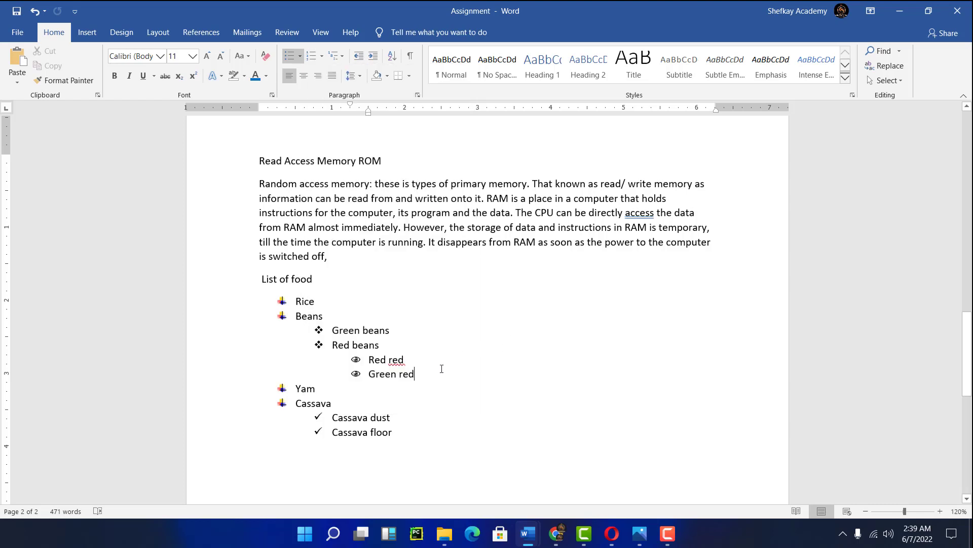
scroll(418, 375, up, 3)
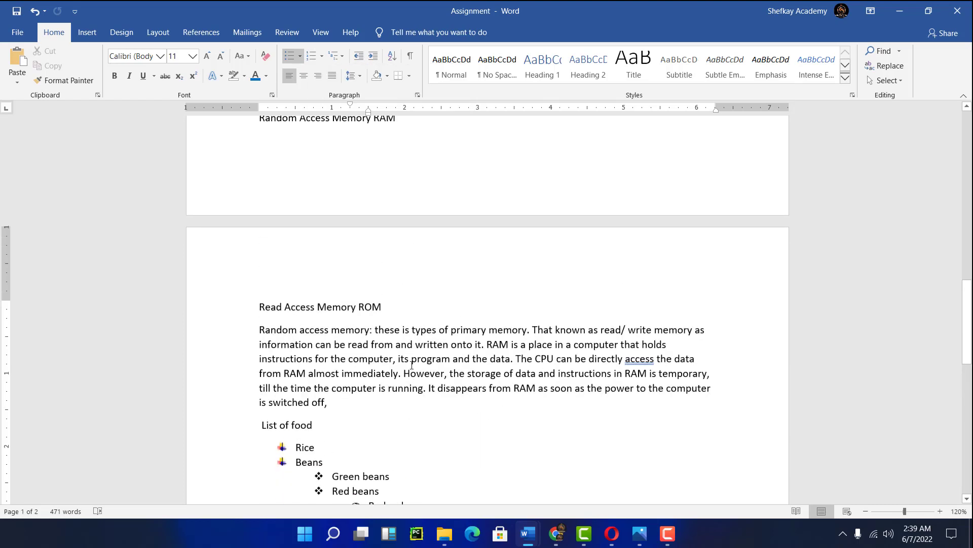
scroll(412, 365, down, 3)
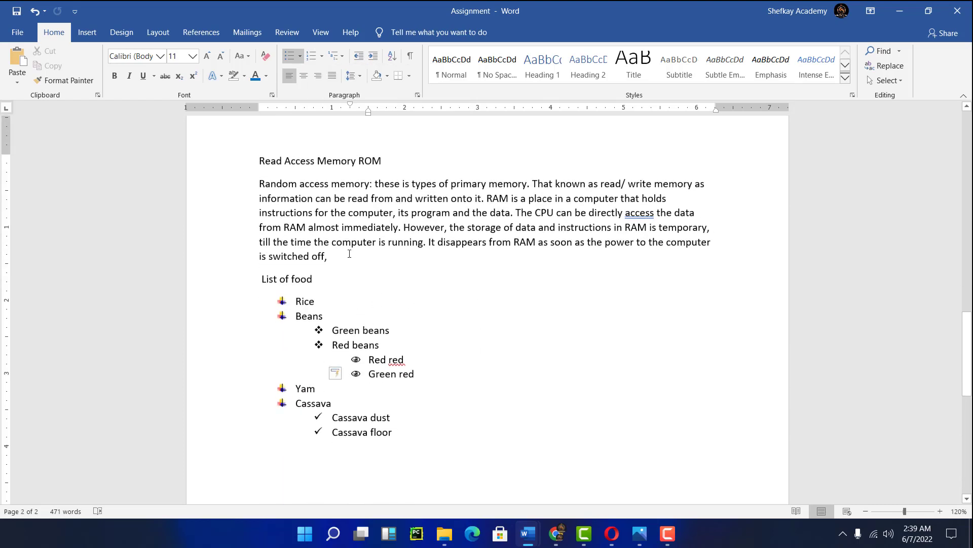
- Apply an outside border to the paragraph under the INPUT DEVICES heading
drag(258, 183, 348, 198)
scroll(366, 215, up, 6)
scroll(366, 214, up, 15)
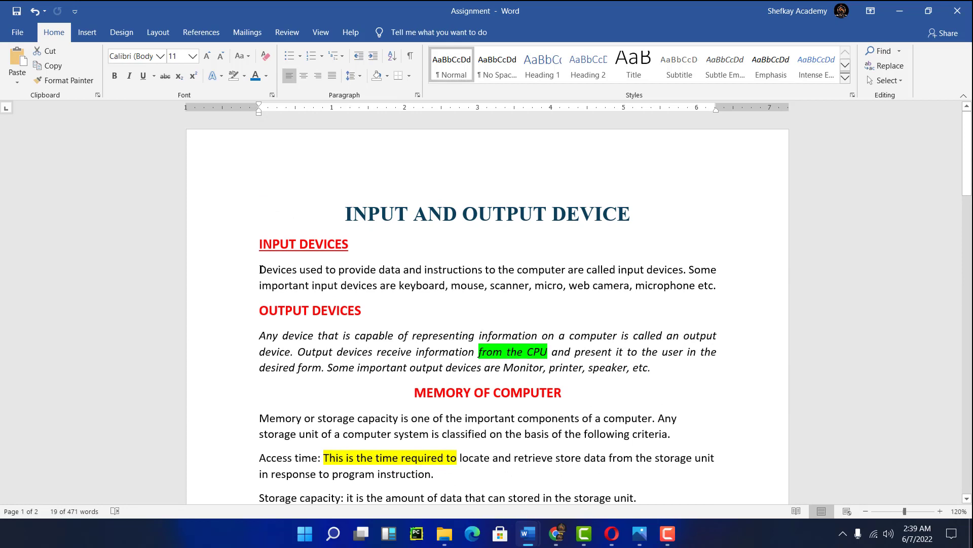
drag(258, 270, 727, 284)
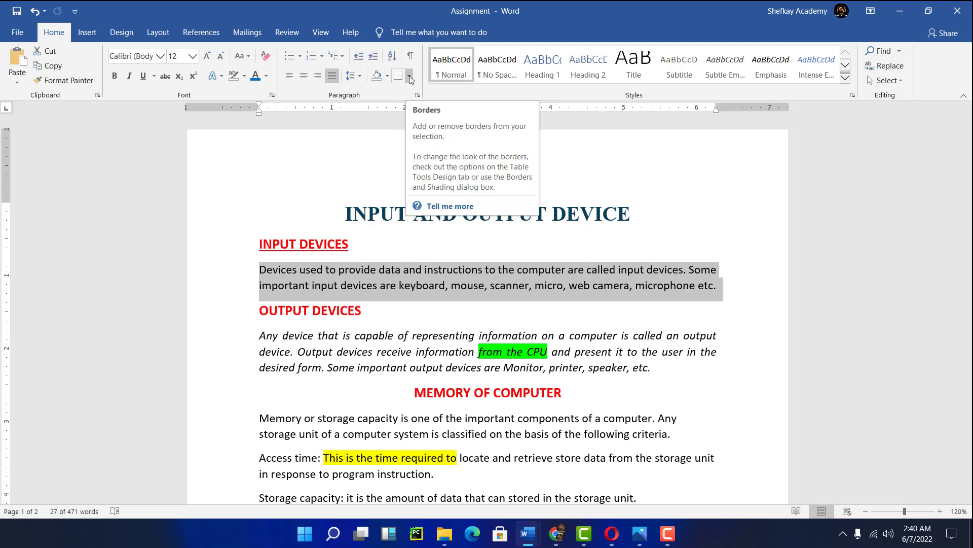
click(410, 75)
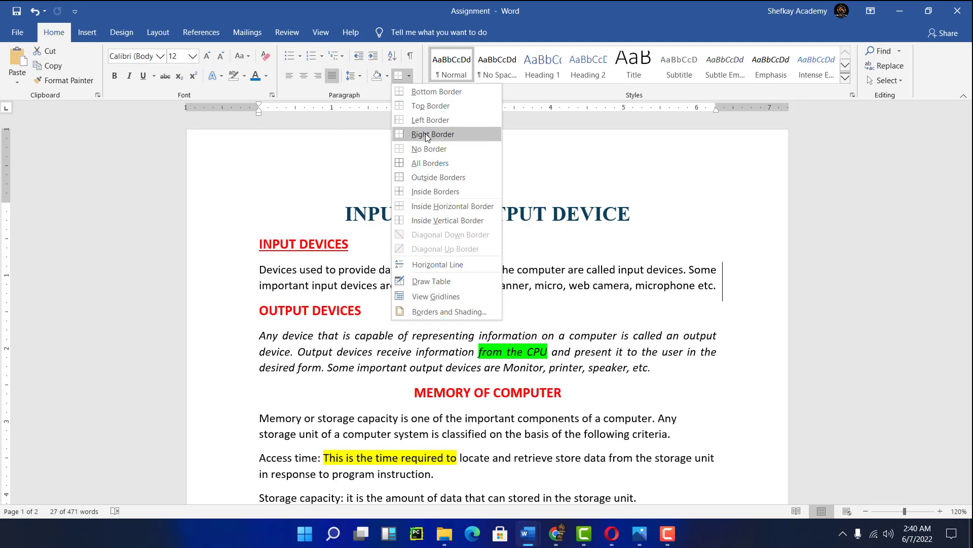
click(437, 178)
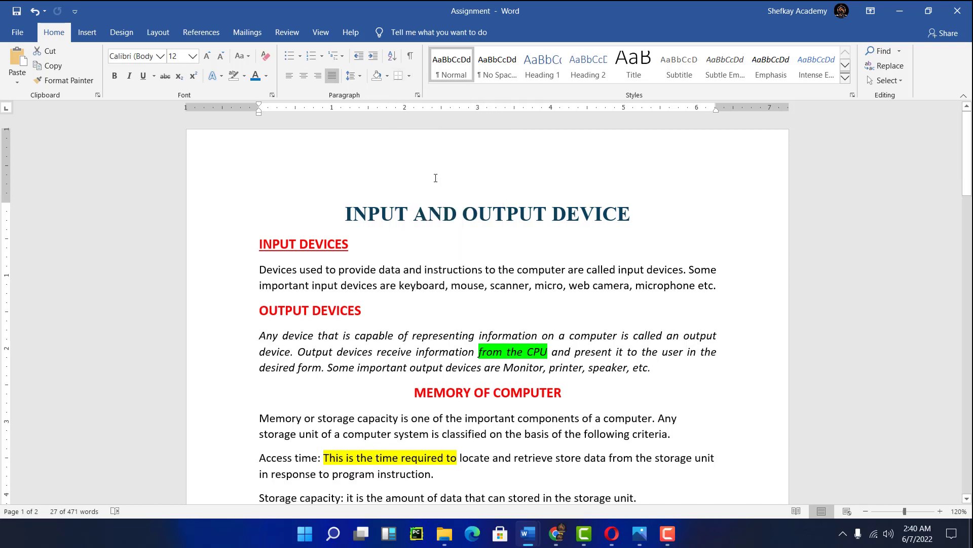
- Shade the italic paragraph under OUTPUT DEVICES with Dark Blue
scroll(416, 281, down, 3)
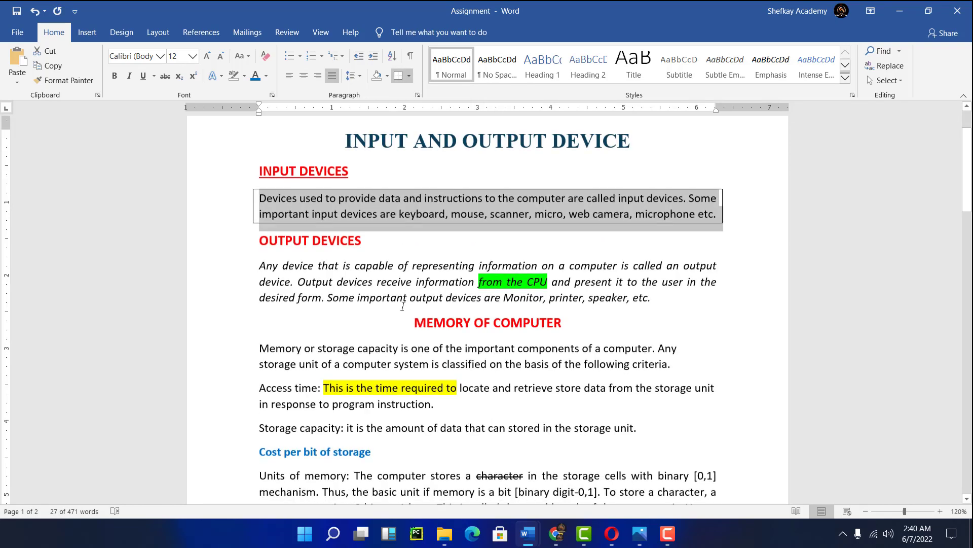
click(369, 298)
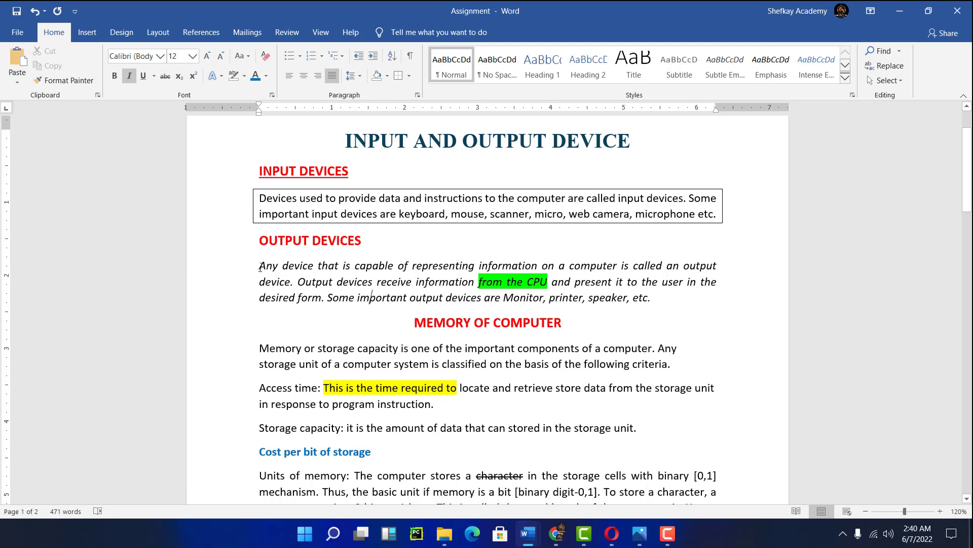
drag(260, 266, 659, 304)
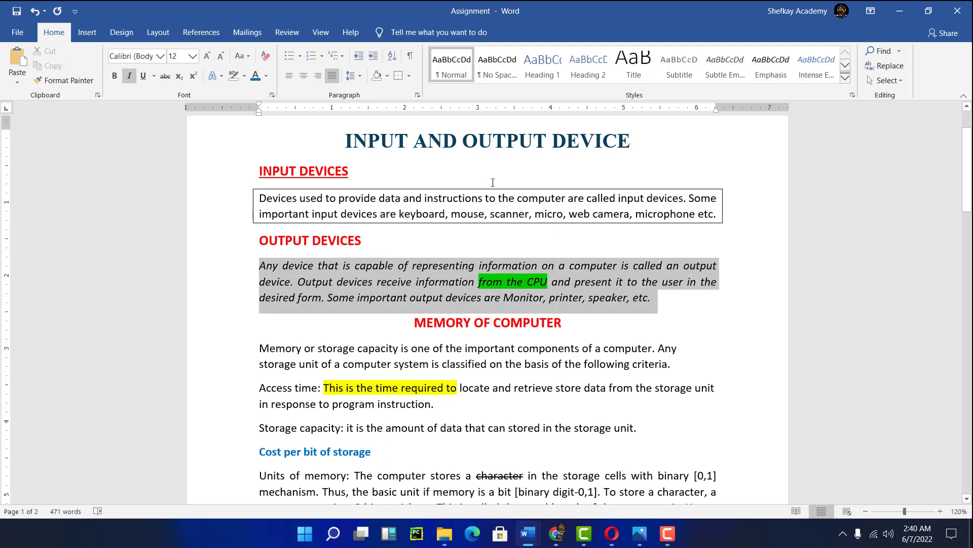
click(387, 76)
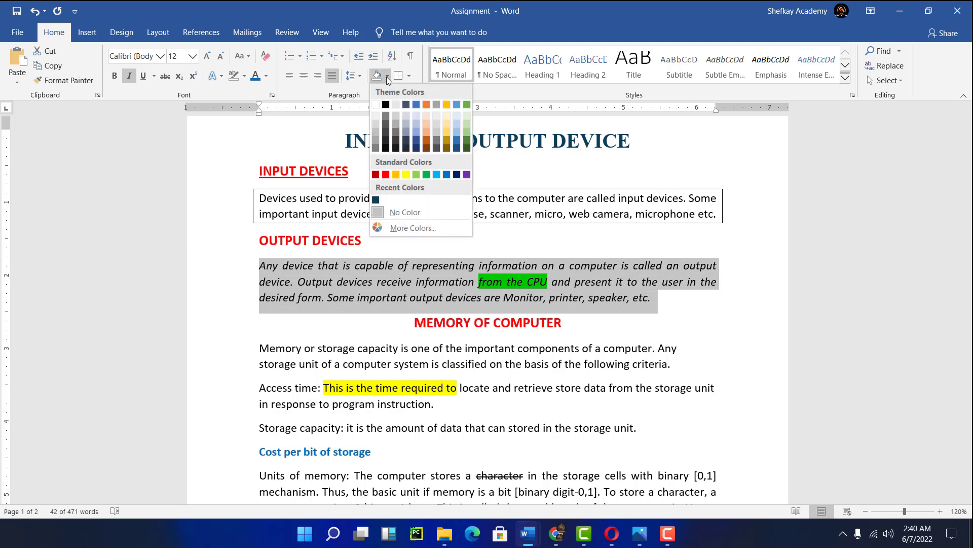
click(456, 175)
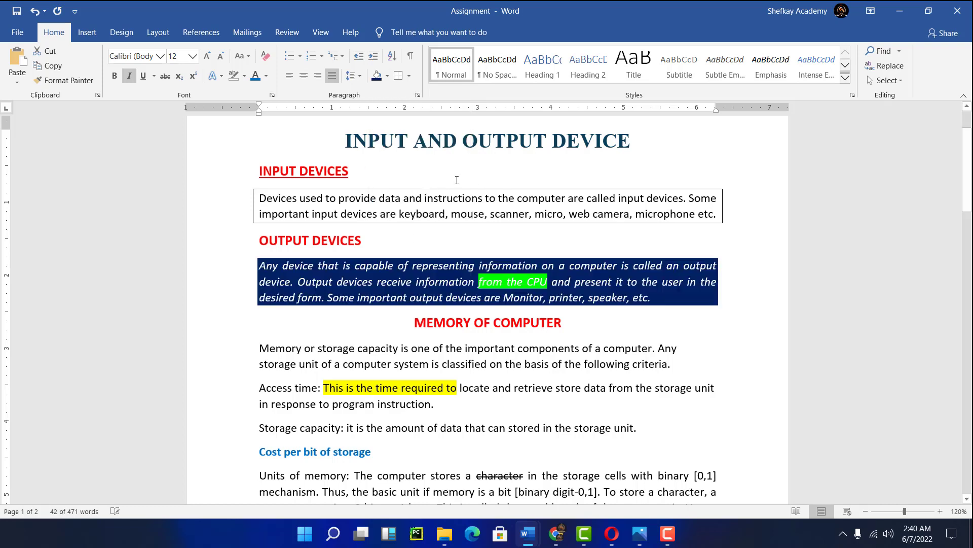
- Shade the 'Units of memory' paragraph with a light gold theme colour
scroll(282, 270, down, 3)
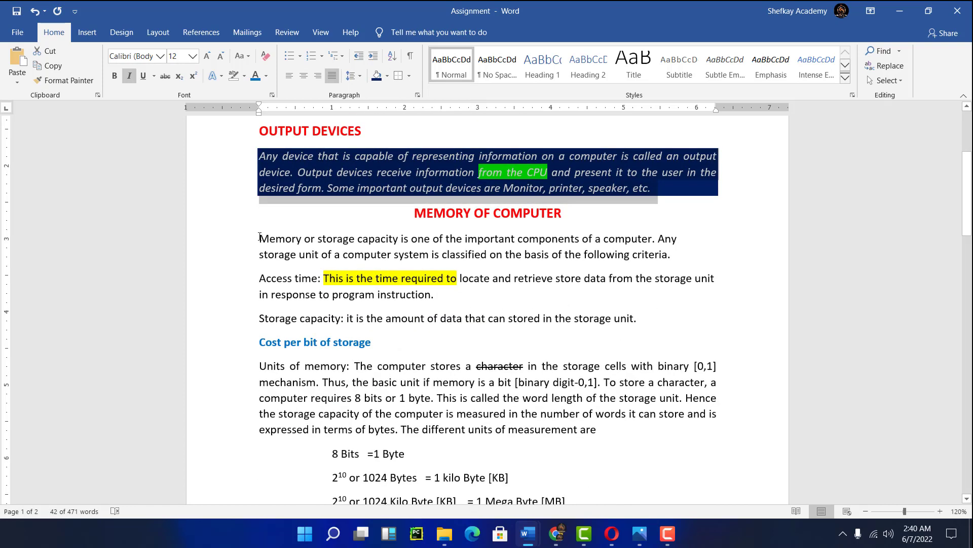
drag(267, 367, 640, 426)
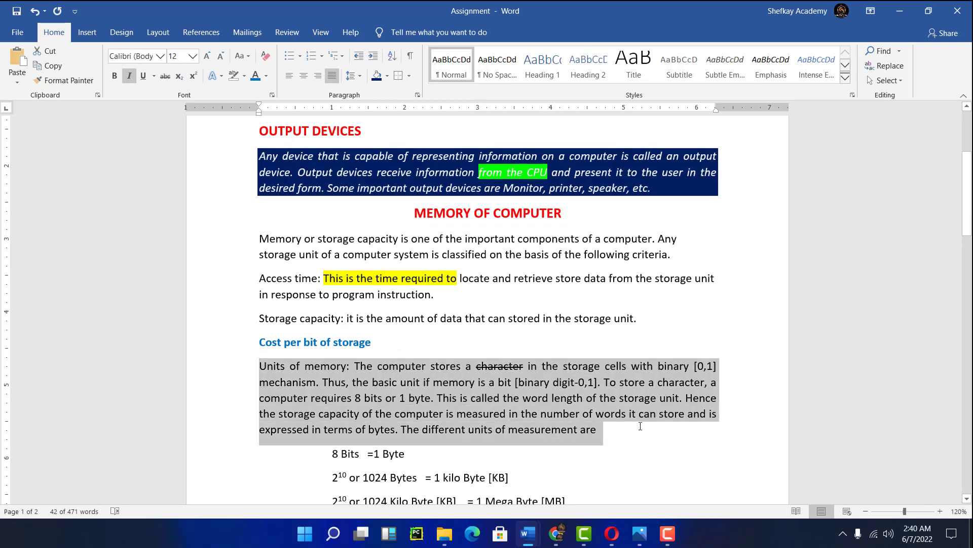
click(388, 75)
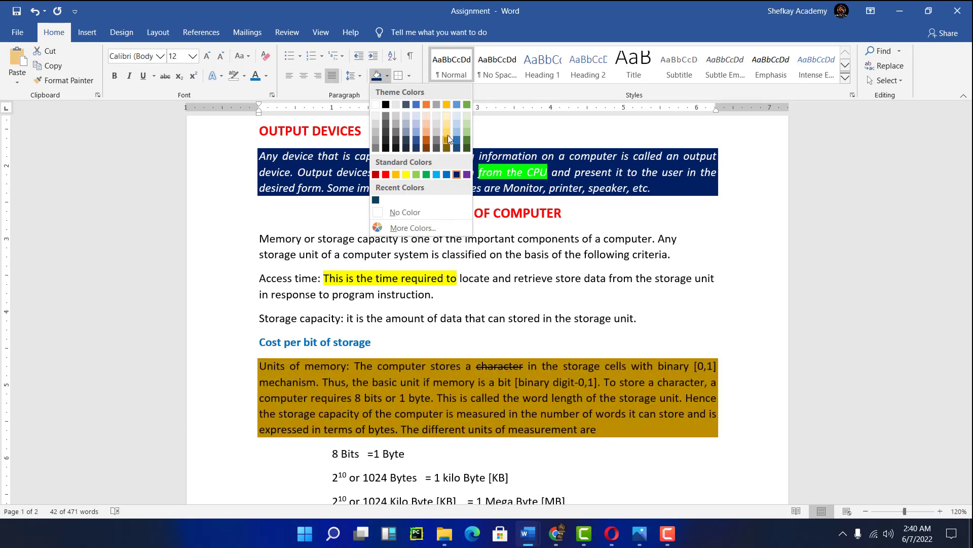
click(448, 119)
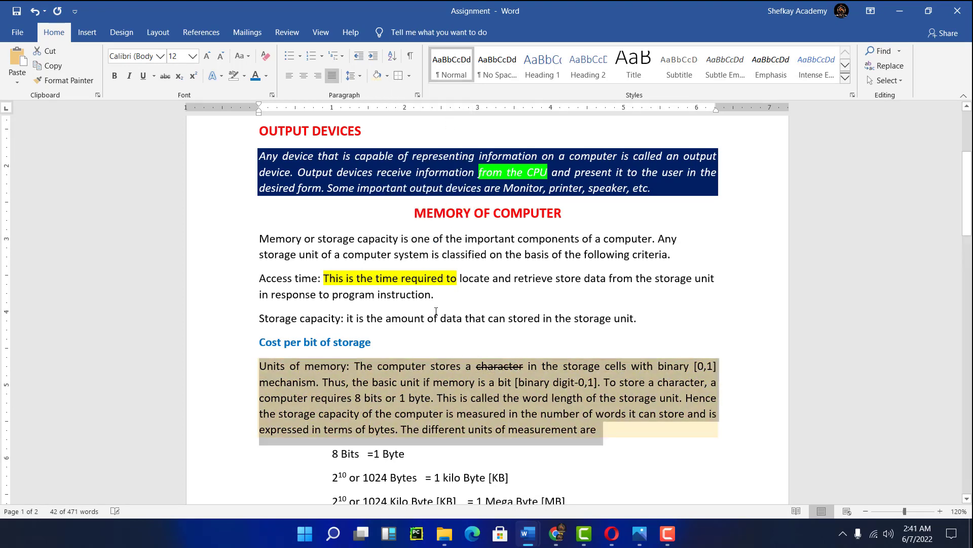
- Scroll through the document to review the applied borders and paragraph shading
scroll(441, 314, down, 3)
scroll(442, 314, up, 6)
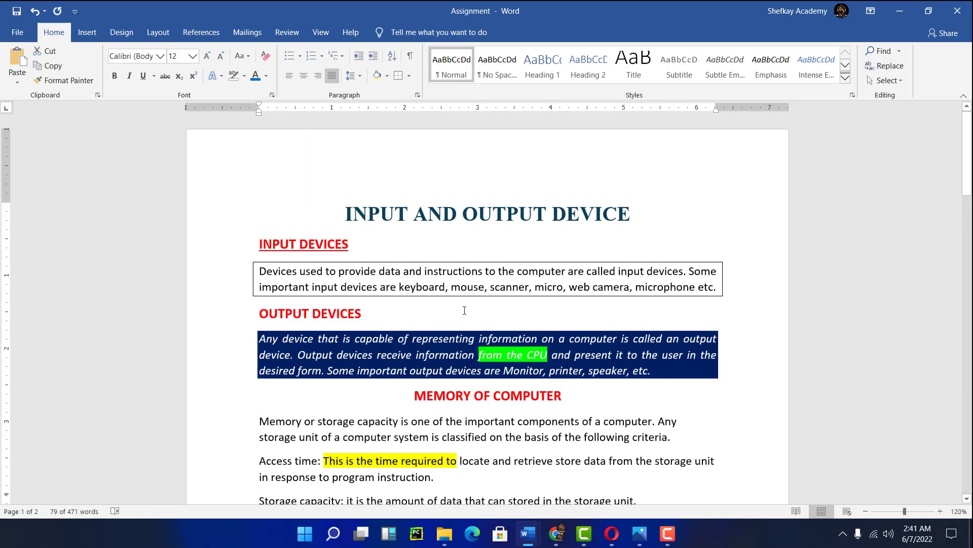
scroll(465, 310, down, 6)
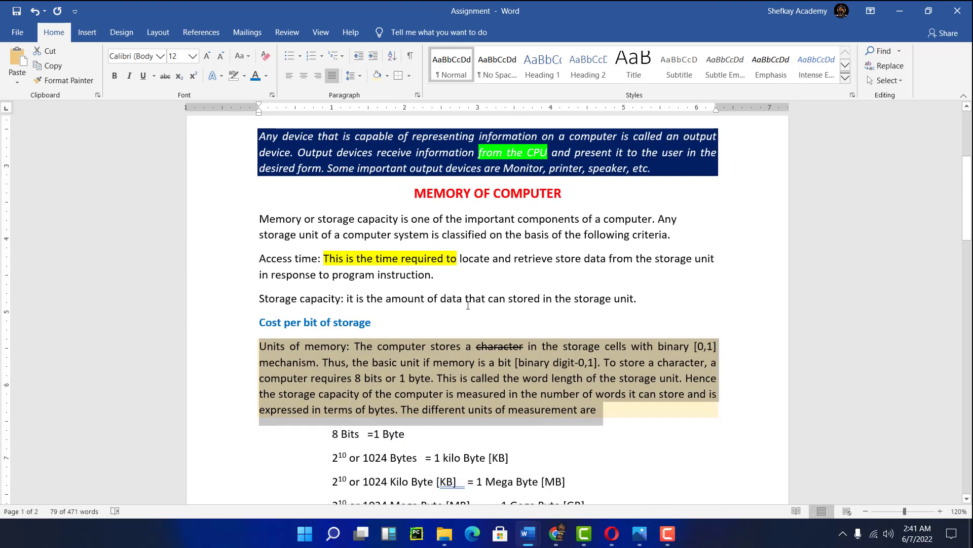
scroll(468, 305, down, 1)
click(458, 269)
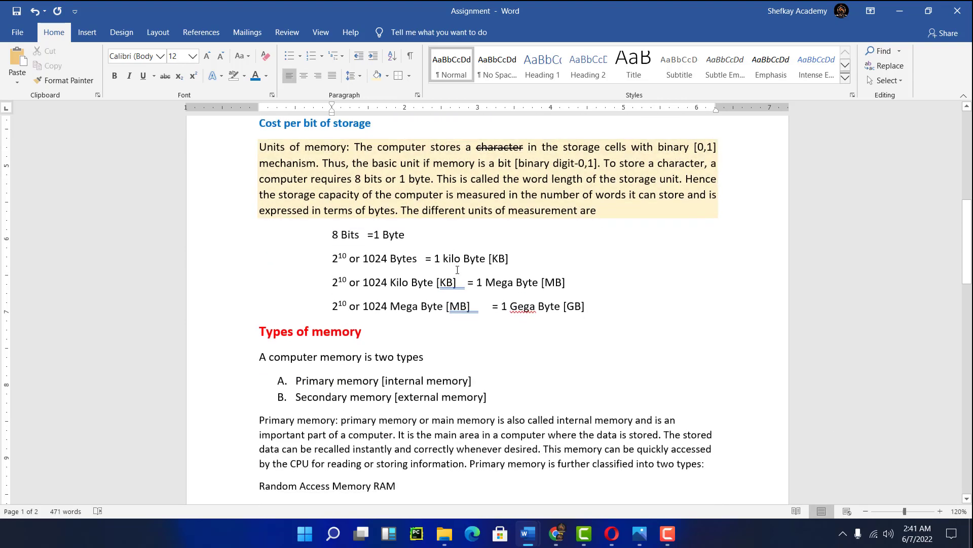
scroll(458, 270, down, 3)
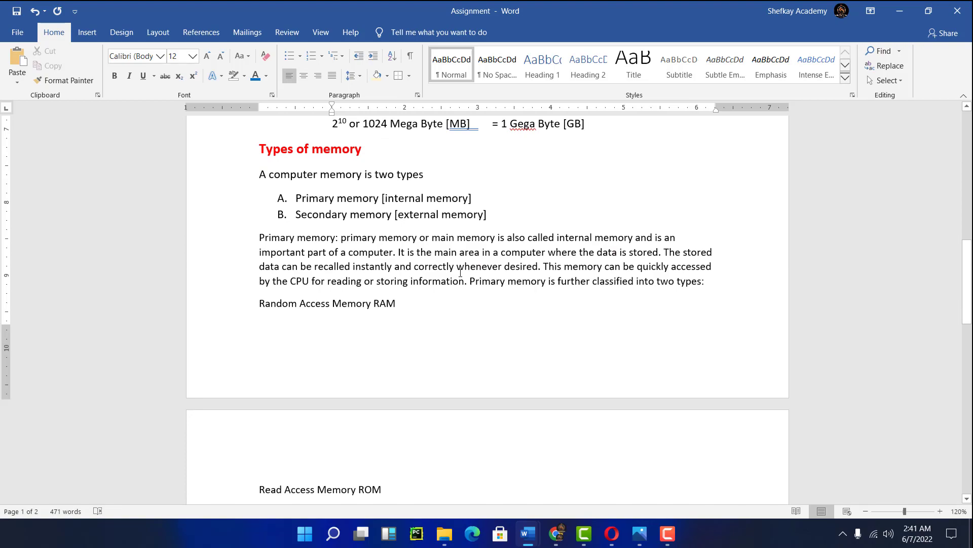
scroll(461, 273, up, 10)
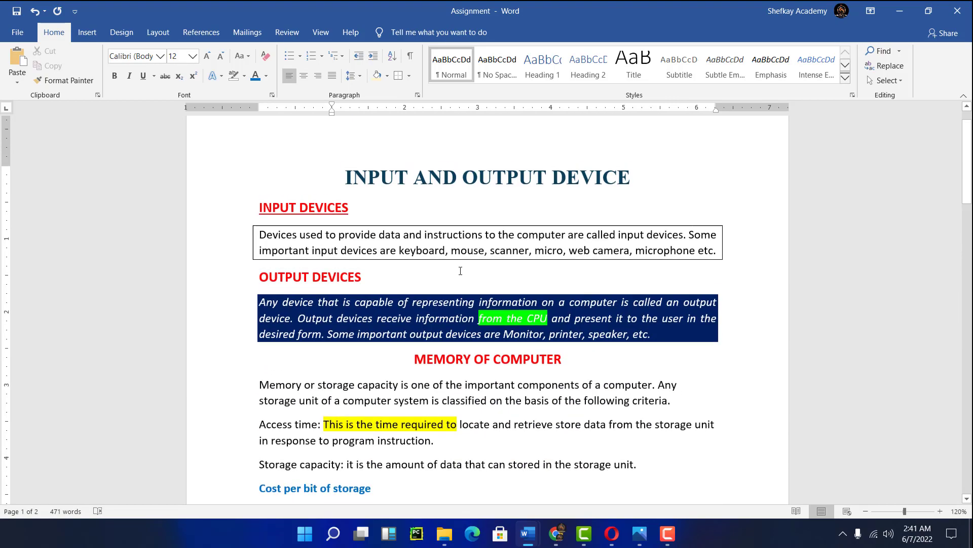
scroll(450, 272, down, 10)
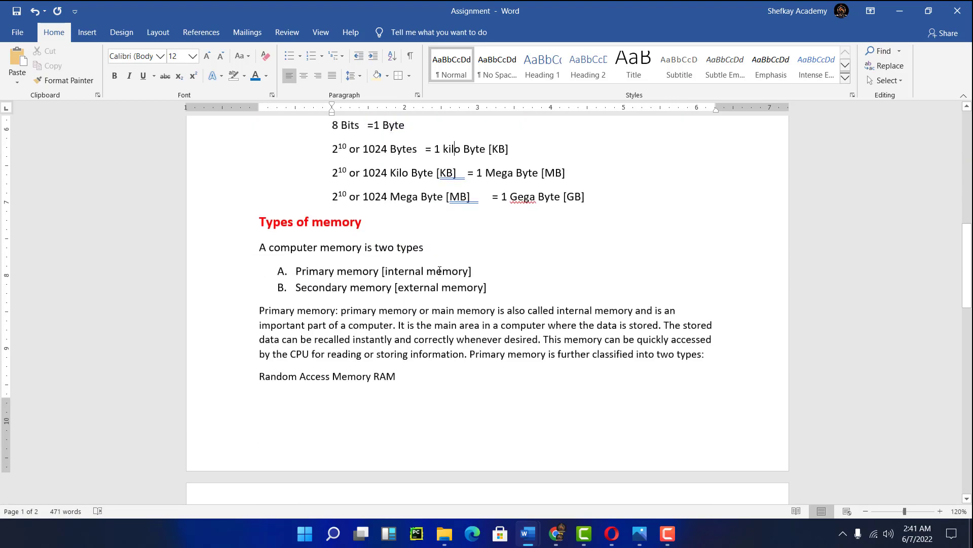
- Select the whole List of food, apply the eye bullet to every item, then switch the bullets off
scroll(440, 272, down, 3)
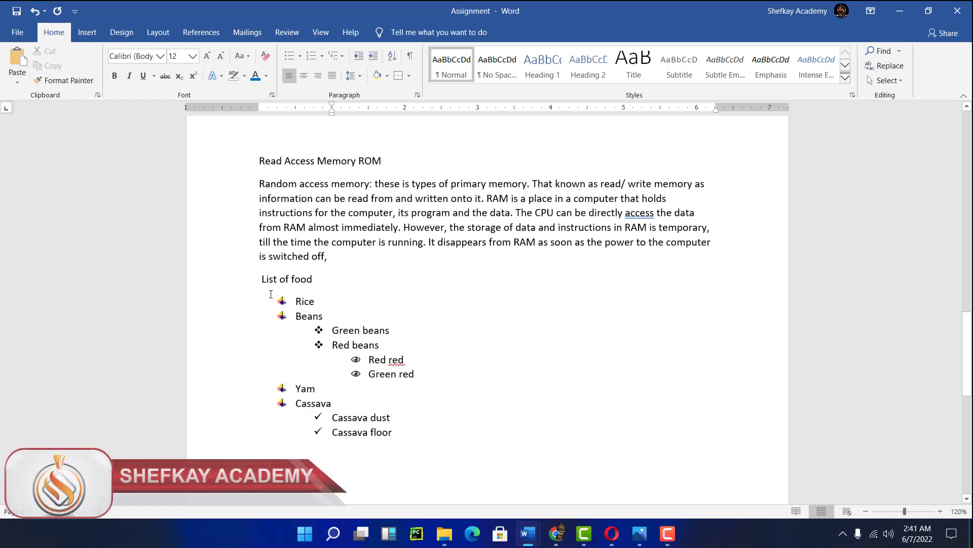
drag(295, 301, 411, 432)
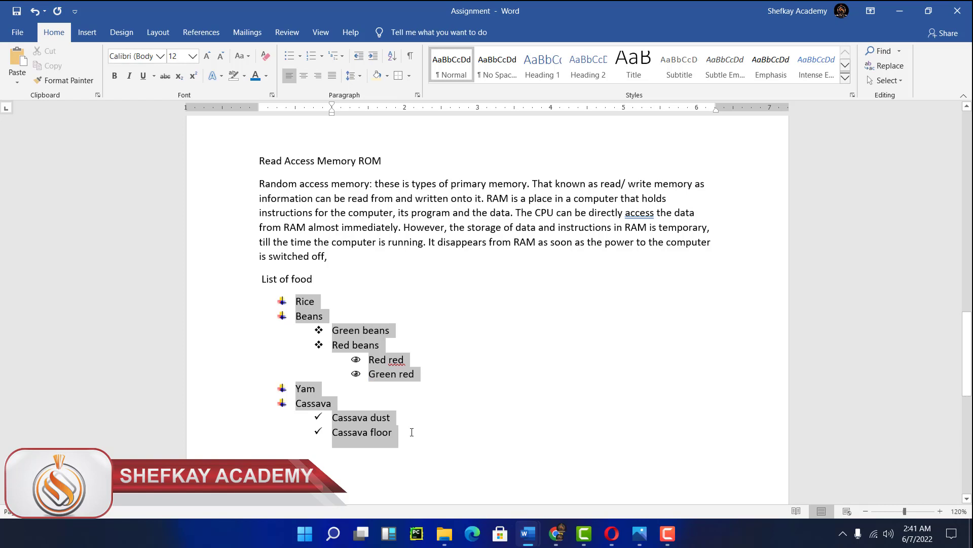
click(301, 56)
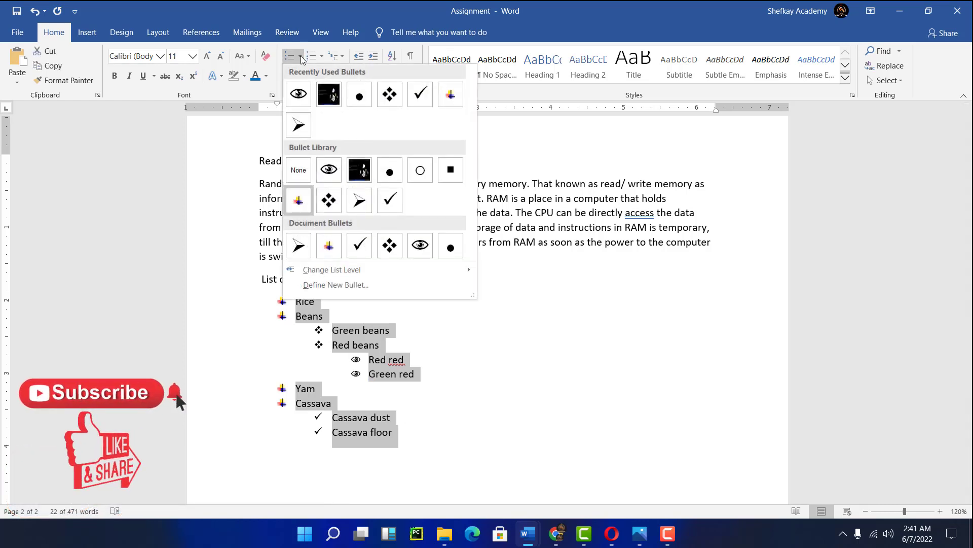
click(298, 95)
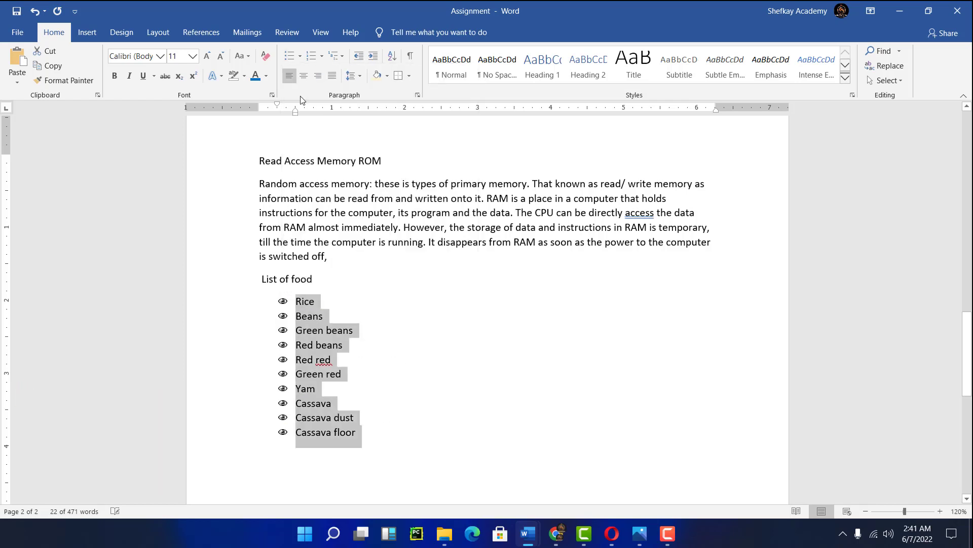
click(291, 57)
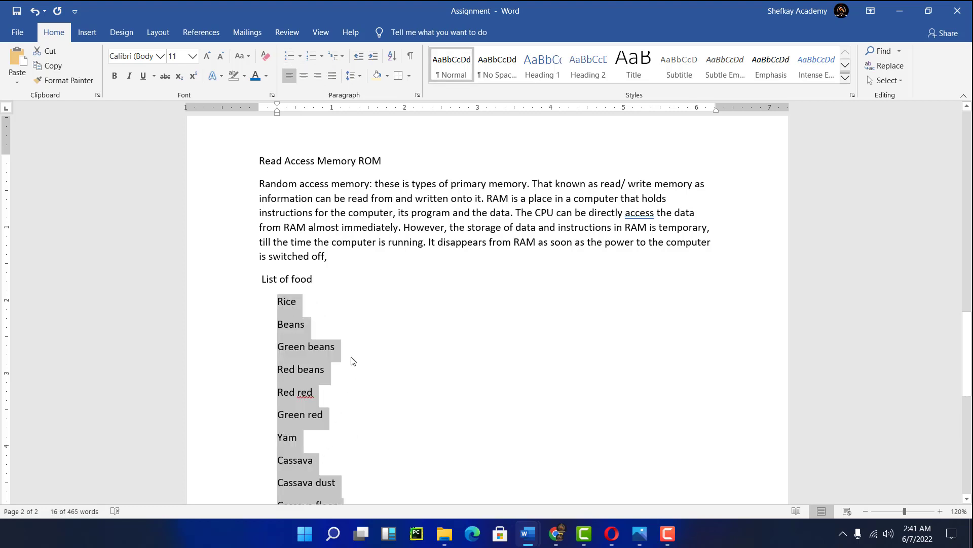
- Sort the food list paragraphs alphabetically as Text in ascending order
scroll(322, 357, down, 5)
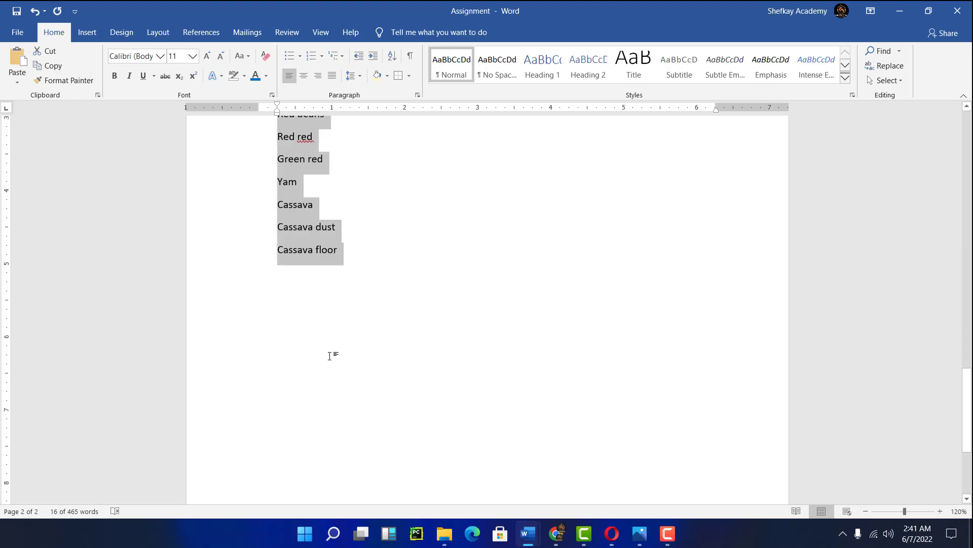
scroll(331, 355, up, 3)
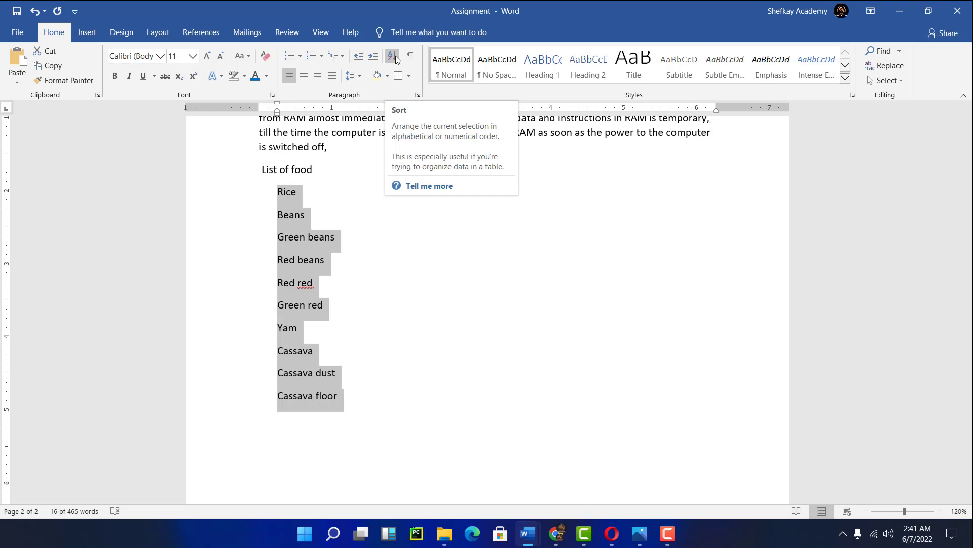
click(392, 56)
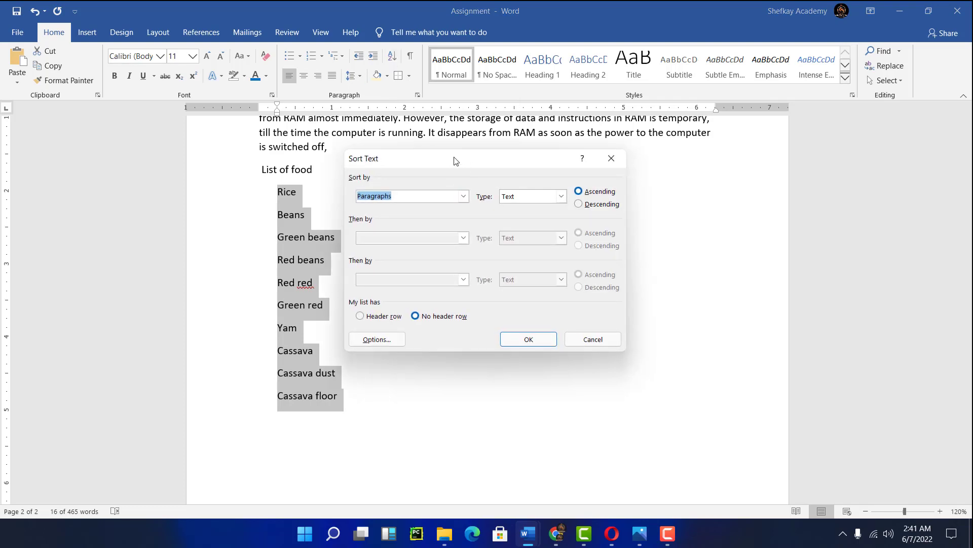
drag(455, 158, 556, 167)
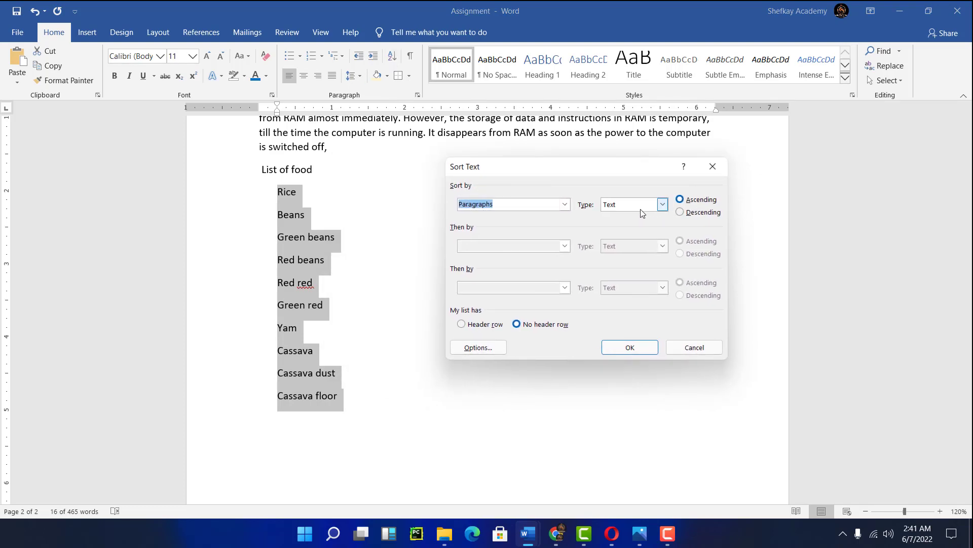
click(663, 205)
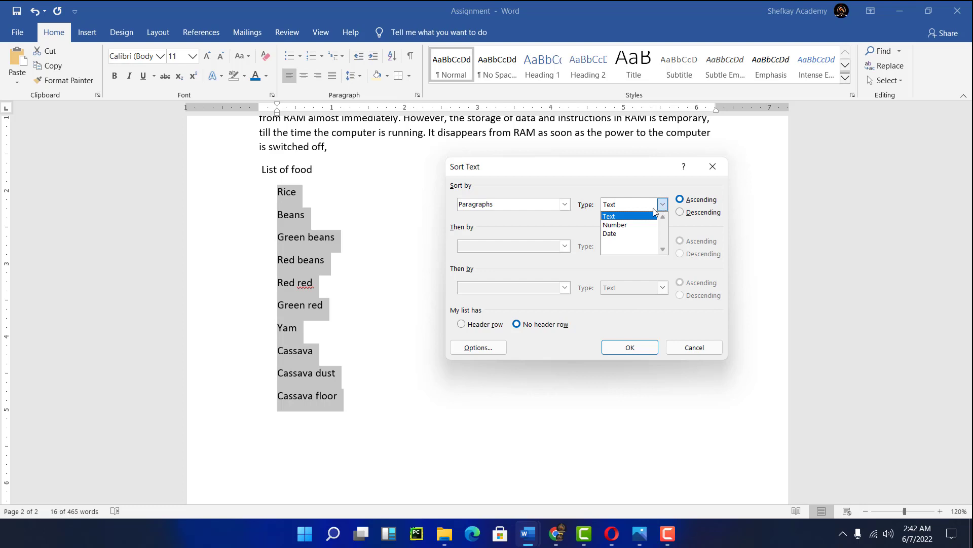
click(632, 216)
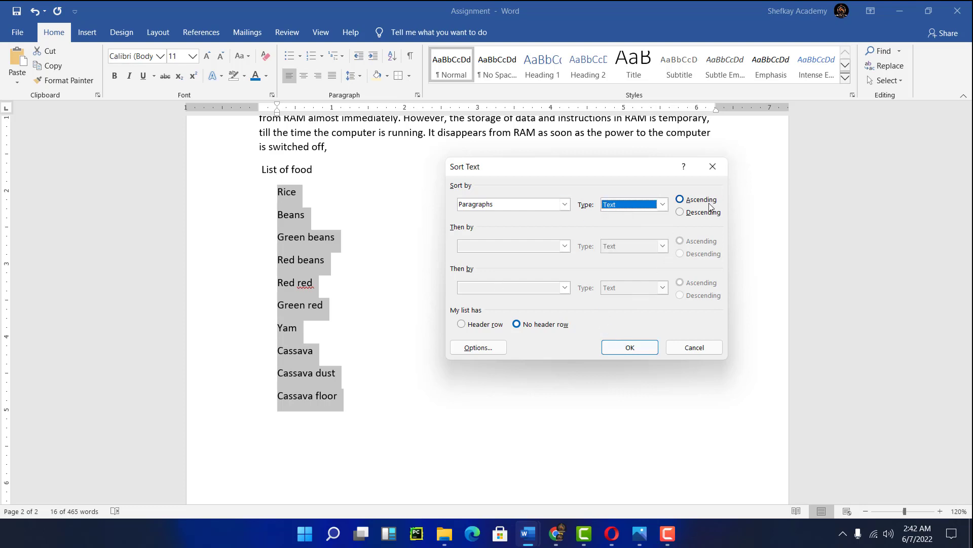
click(629, 346)
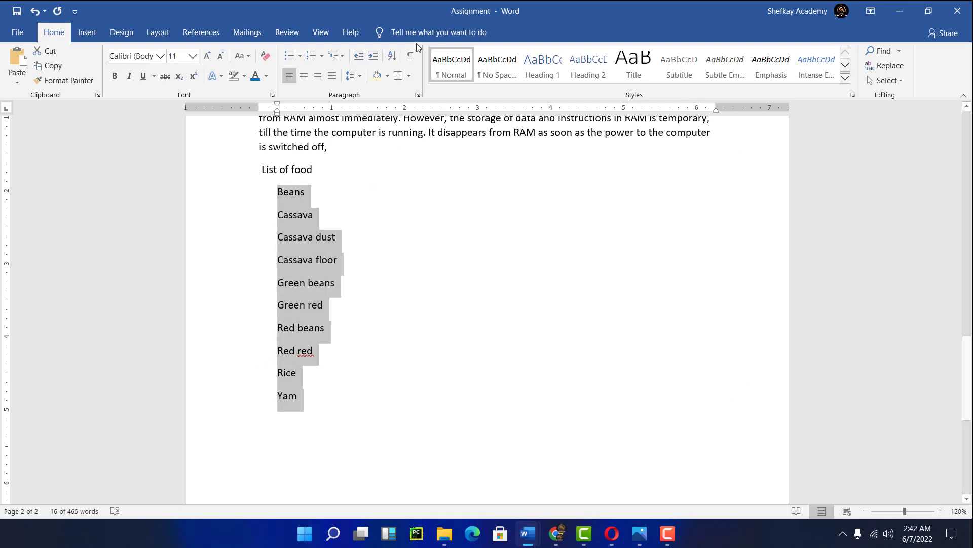
- Sort the food list paragraphs in descending order
click(392, 58)
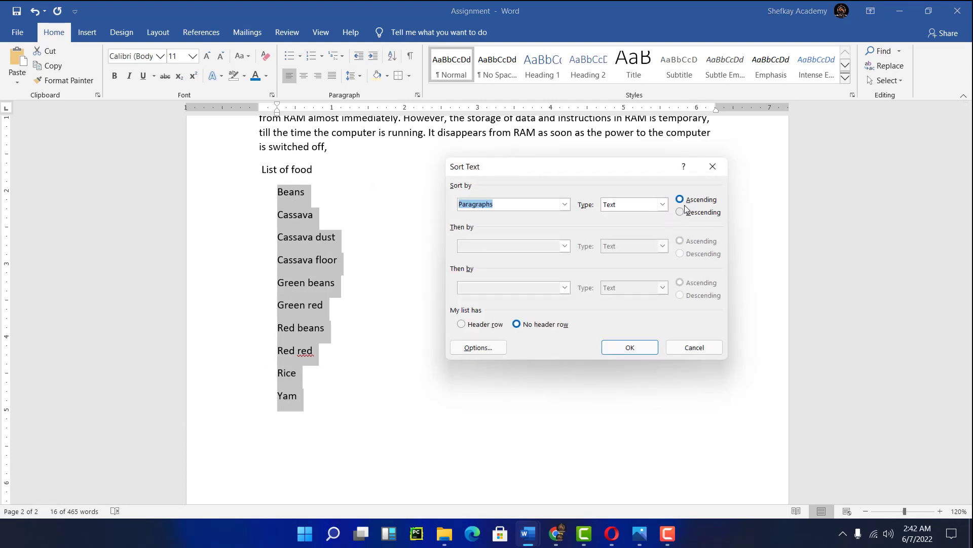
click(690, 212)
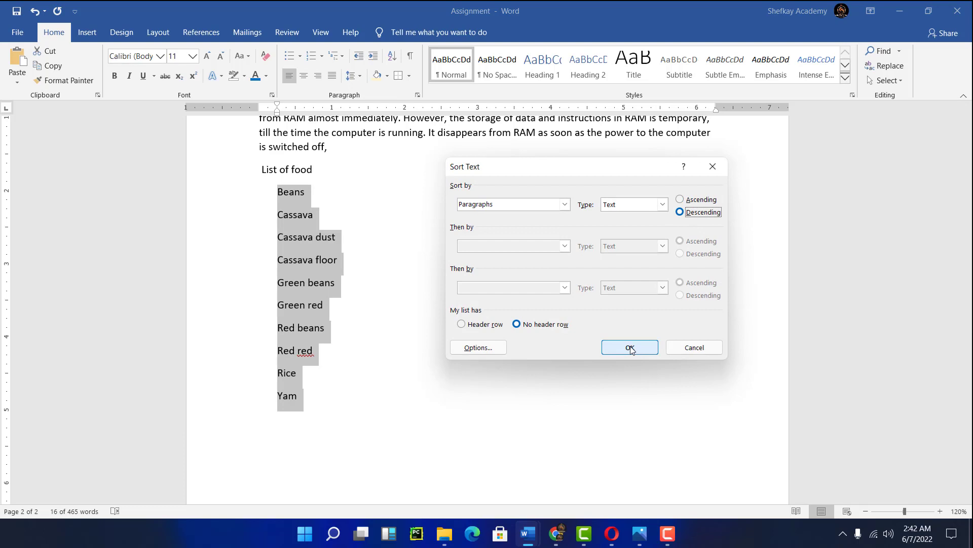
click(630, 348)
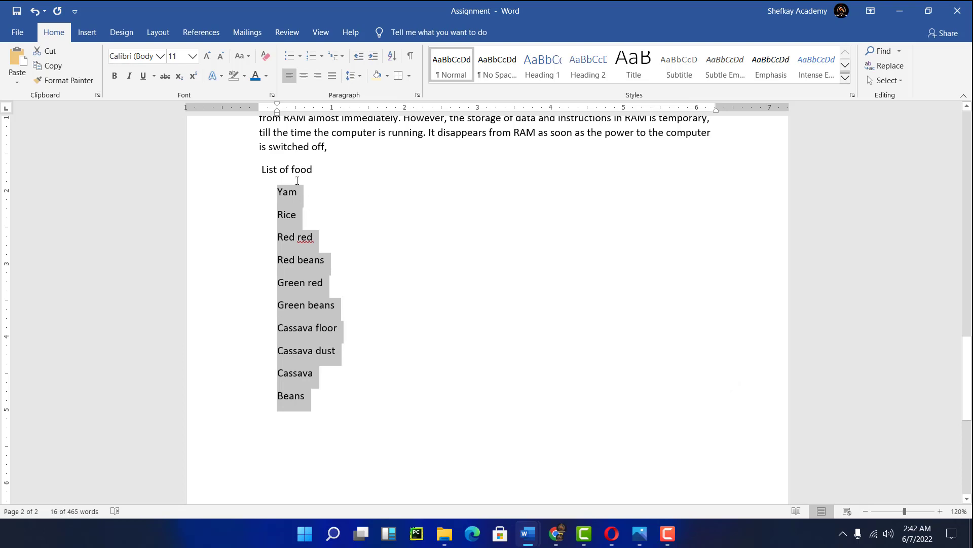
- Sort the food list paragraphs back into ascending order
click(392, 56)
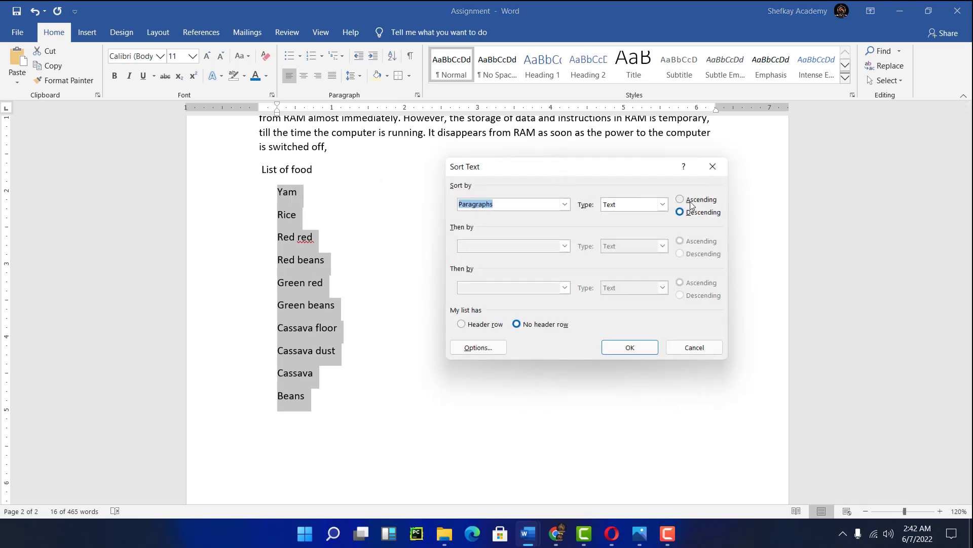
click(680, 199)
click(636, 349)
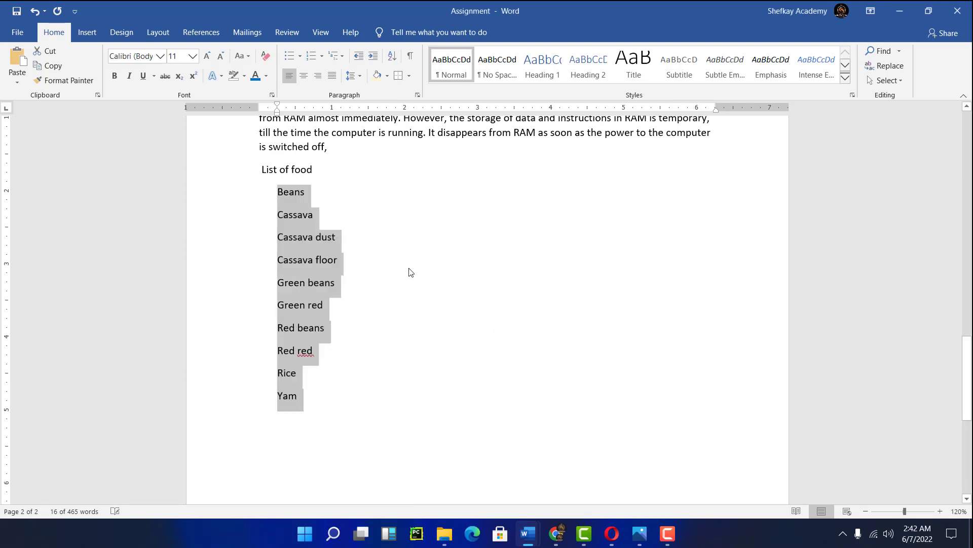
- Scroll back up to the start of the document to review it
scroll(411, 272, up, 15)
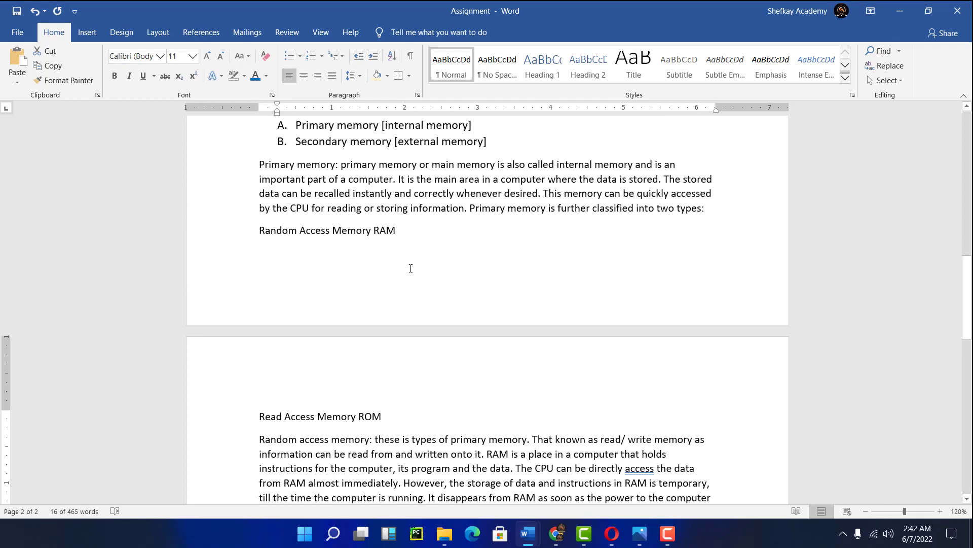
scroll(411, 269, up, 12)
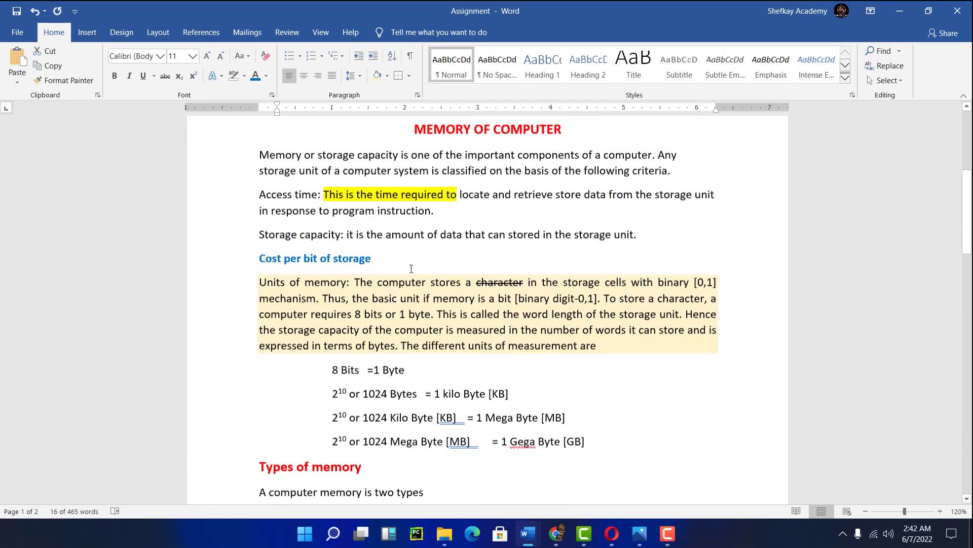
scroll(411, 267, up, 3)
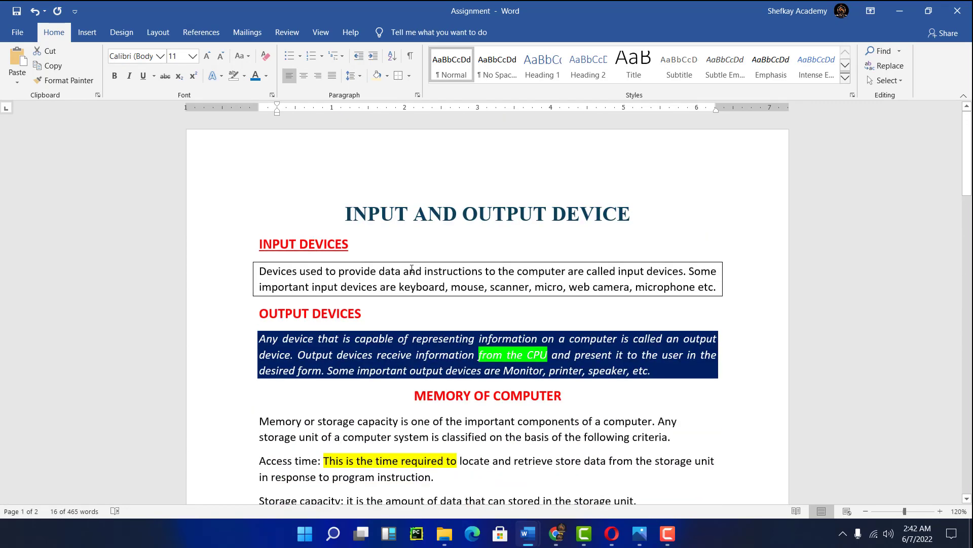